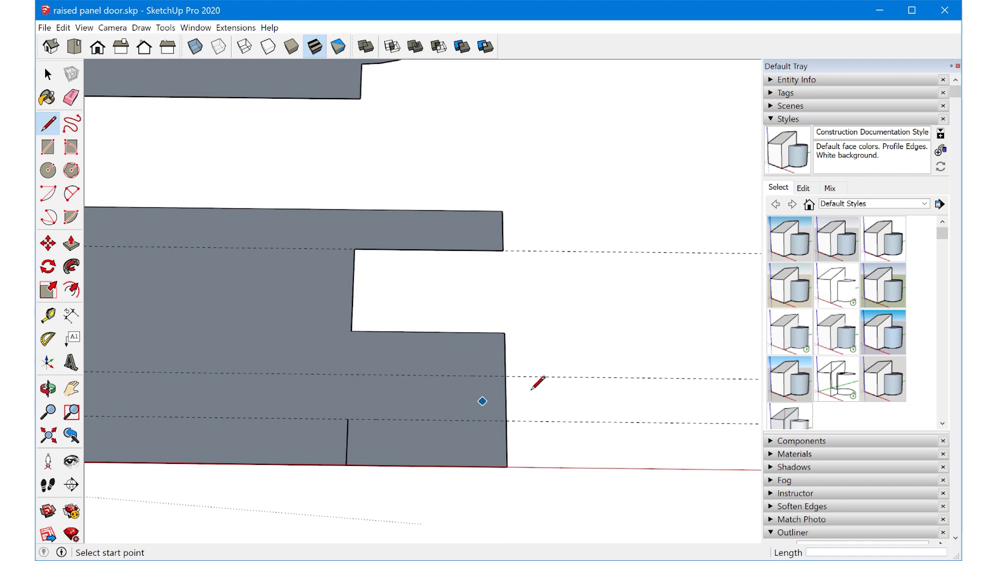
Add a diagonal guide from the short vertical line's upper endpoint to the profile's end edge, plus a parallel guide about 1/4" from the line
scroll(469, 392, up, 4)
key(t)
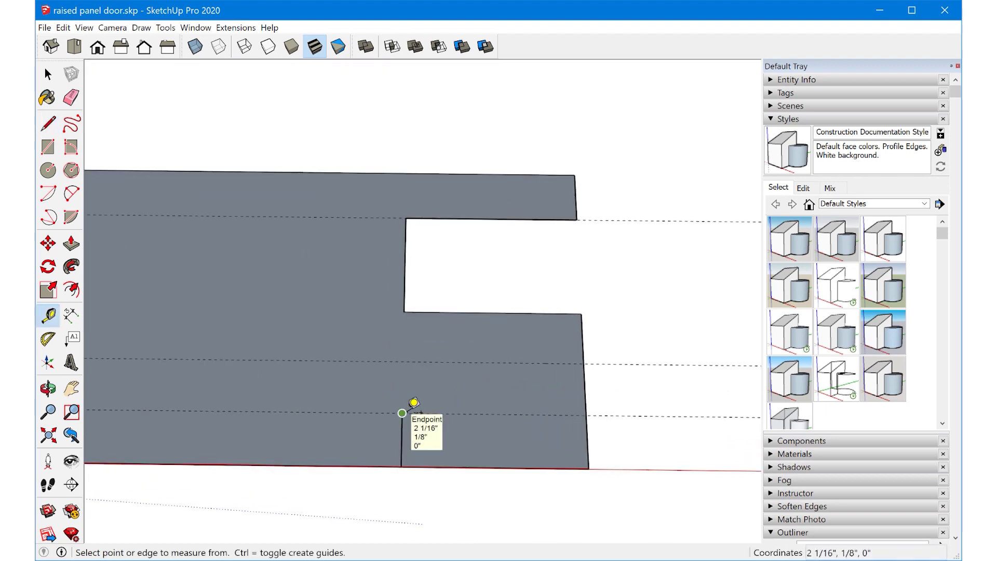
click(402, 413)
click(583, 363)
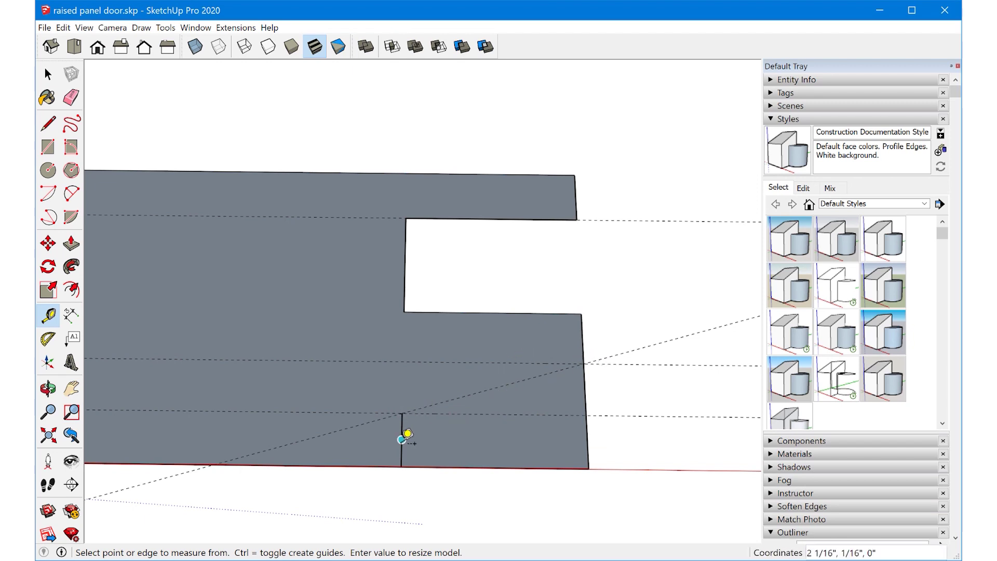
click(401, 439)
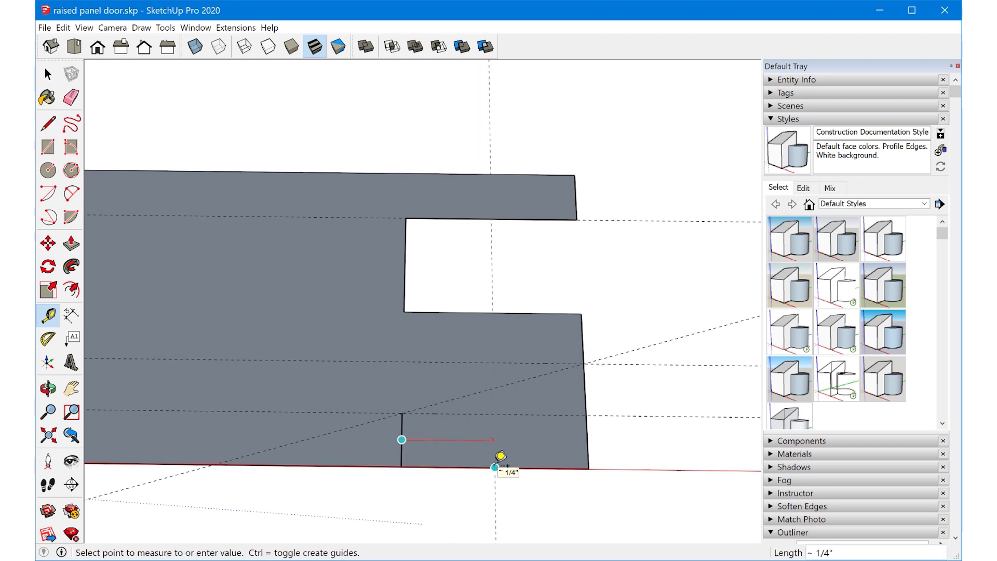
click(501, 456)
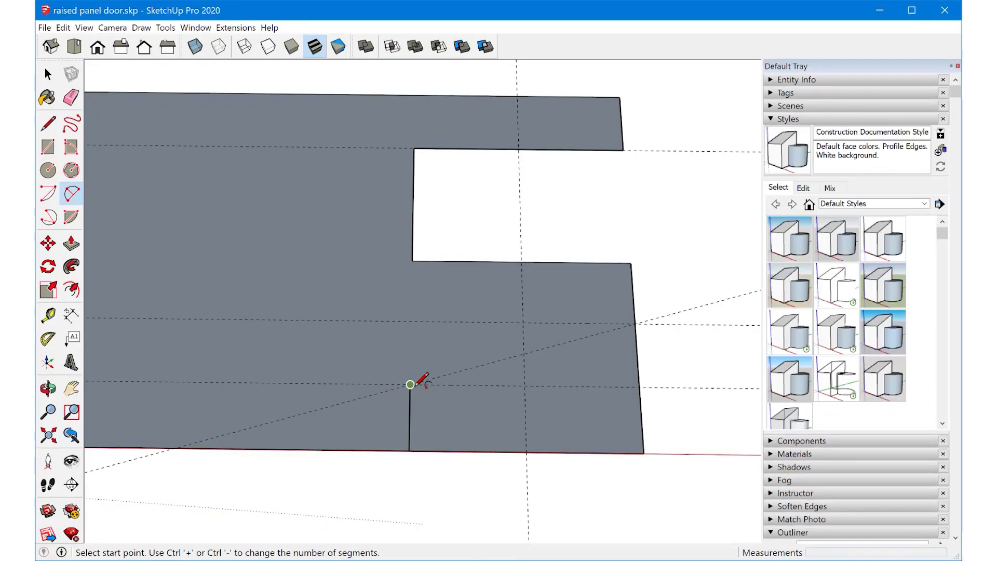
Draw a concave arc from the short line's upper endpoint to the diagonal and vertical guides' intersection, tangent to the horizontal guide
click(410, 384)
click(524, 353)
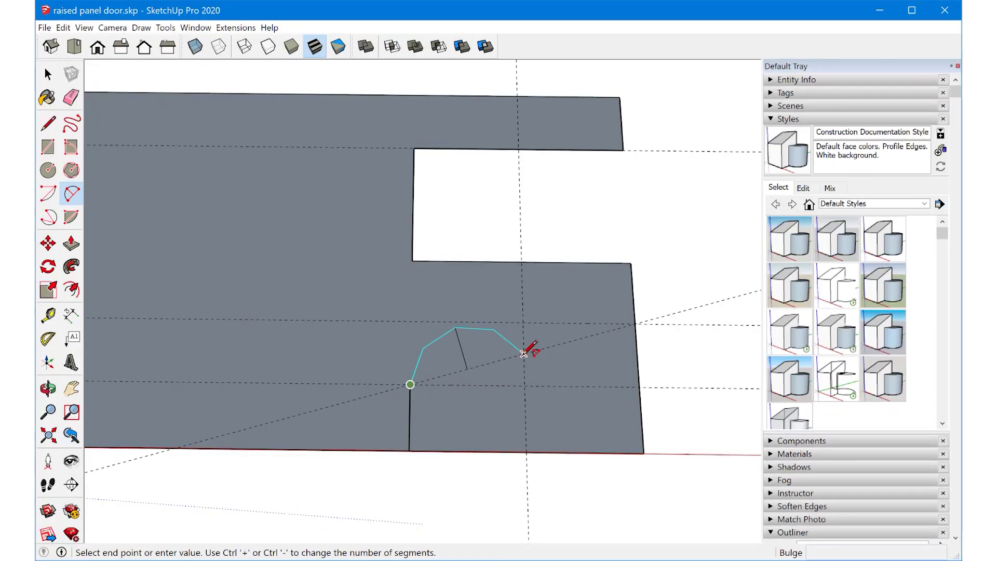
scroll(524, 353, up, 4)
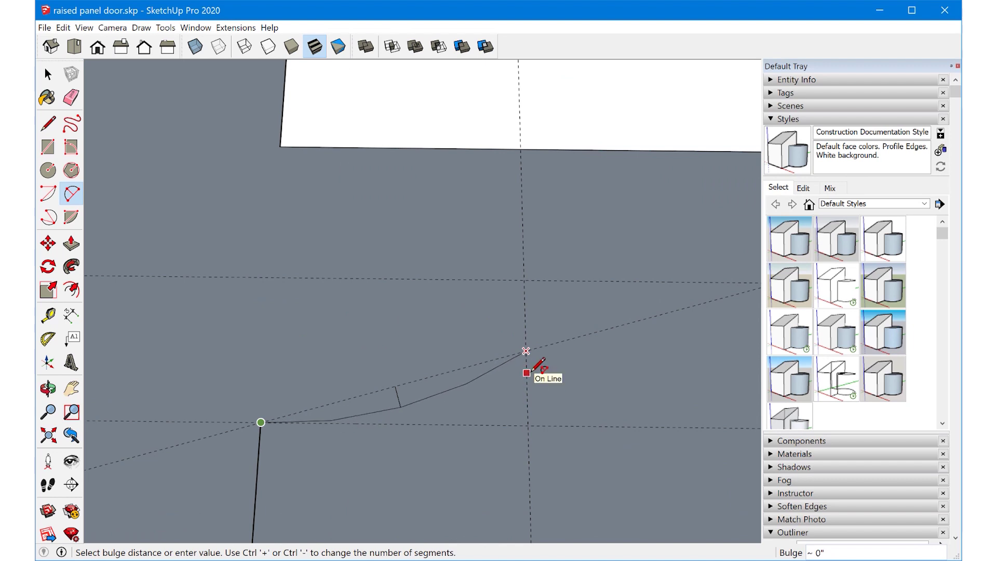
click(526, 372)
scroll(420, 351, down, 3)
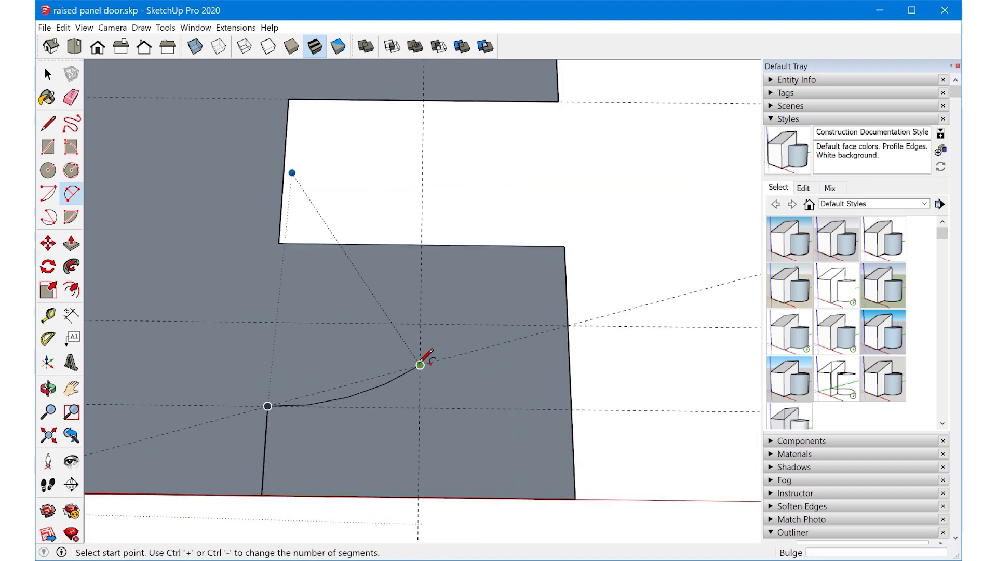
Complete the S-curve with a tangent convex arc from the first arc's end to the guide intersection on the profile's end edge
click(420, 365)
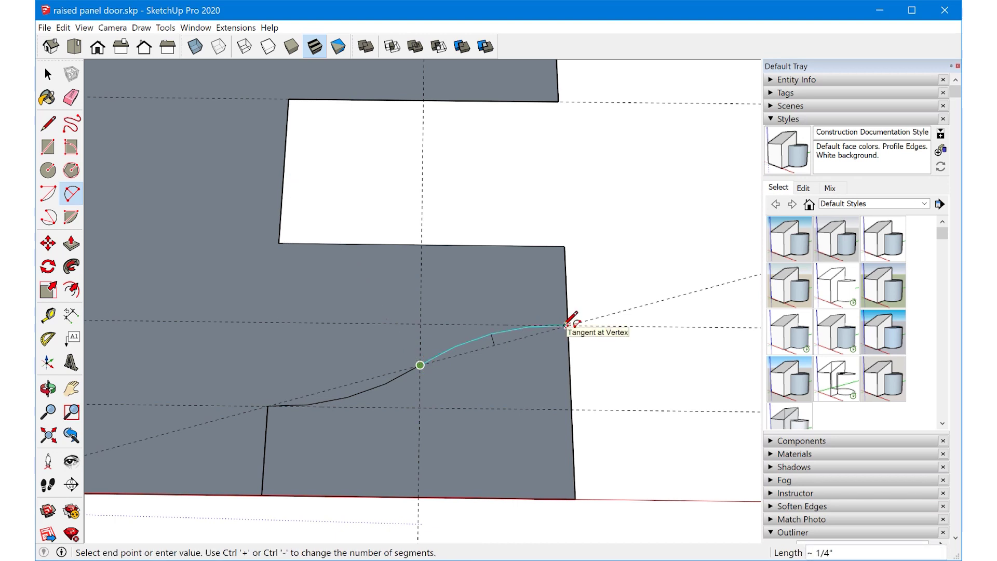
double_click(565, 326)
scroll(519, 434, down, 4)
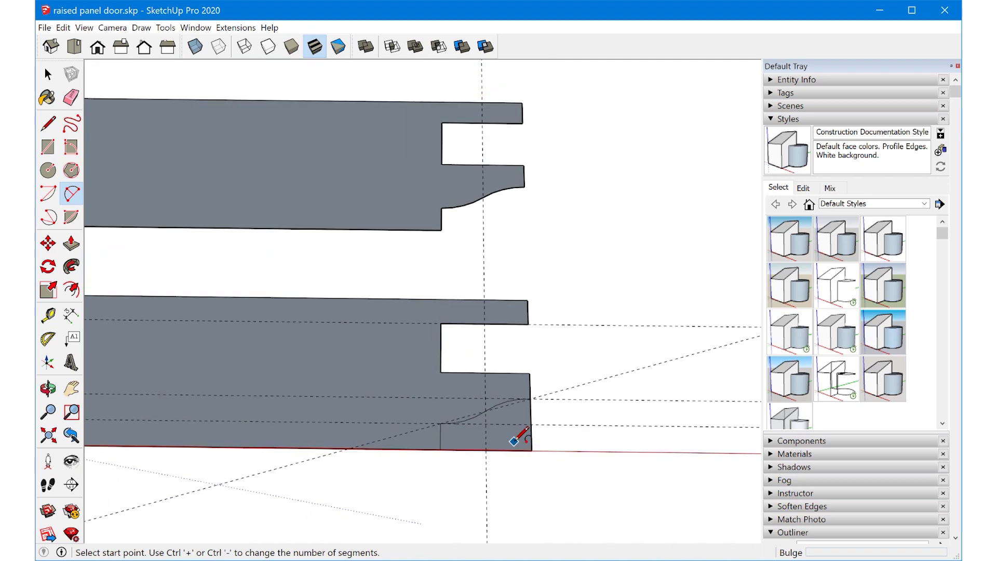
Erase the guides and the waste corner below the S-curve, and select the finished lower profile face
key(e)
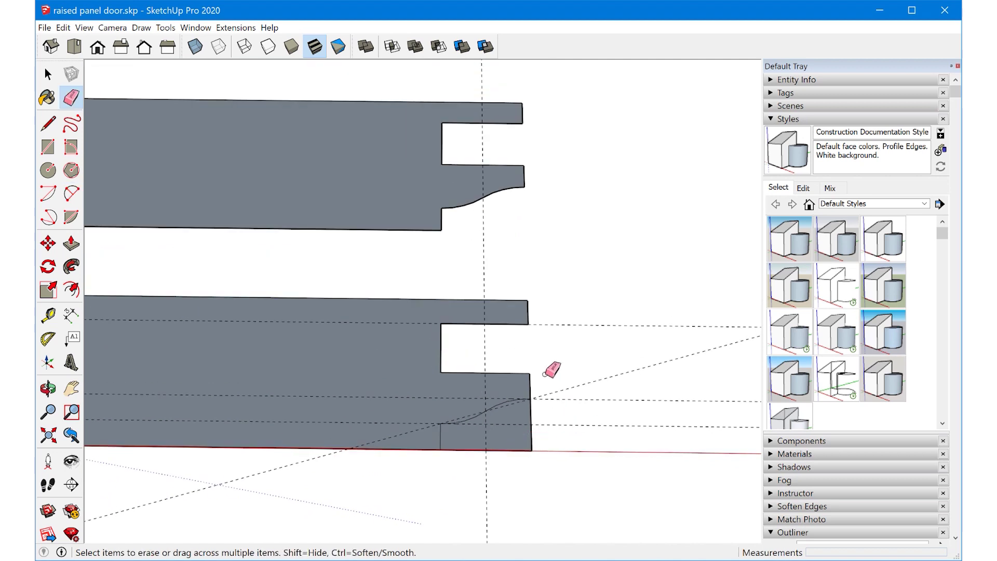
scroll(478, 476, down, 5)
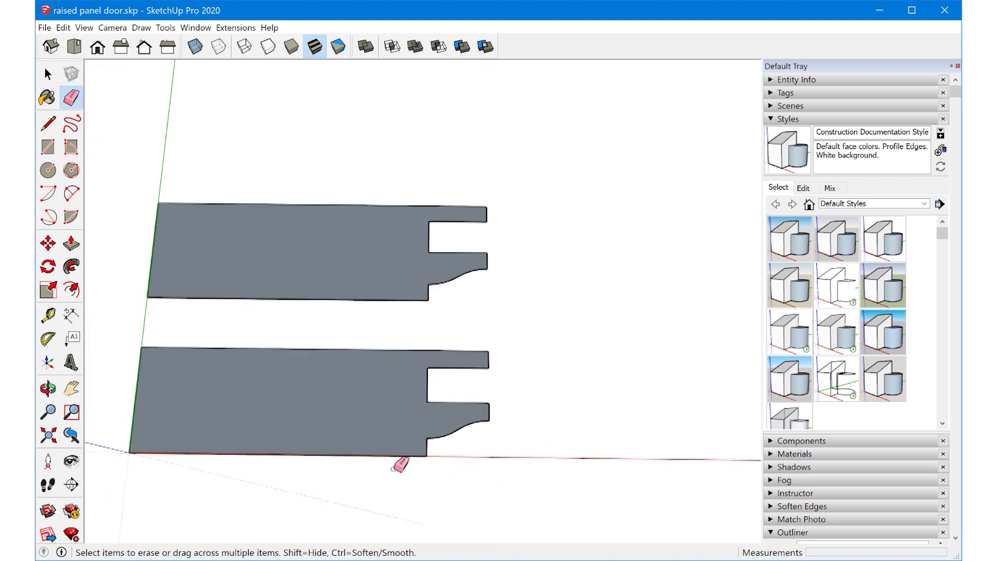
key(space)
click(298, 415)
scroll(299, 415, down, 2)
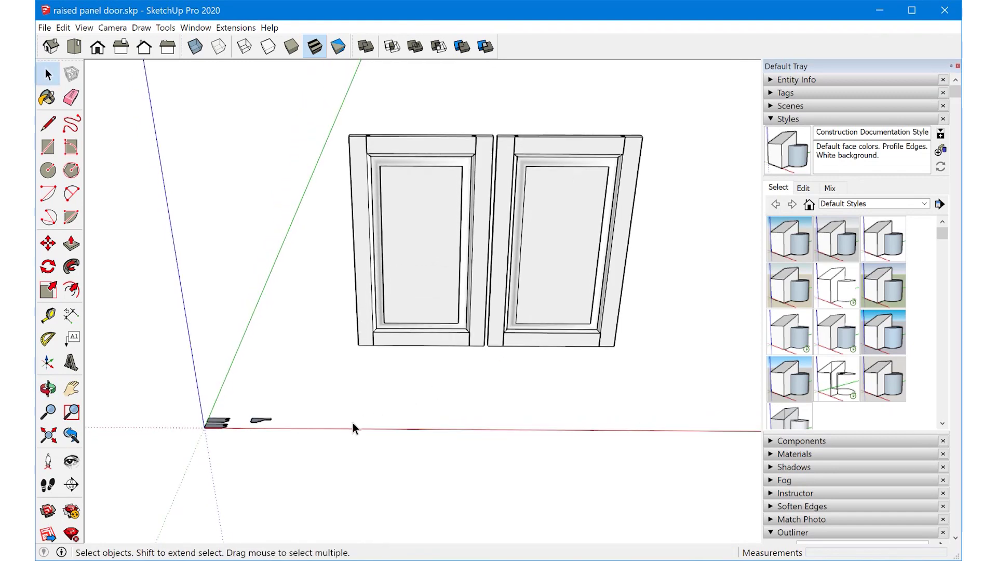
Draw an upright rectangle measuring 15 3/4" by 27 5/8" with its lower corner on the red axis, in front of the finished doors
key(r)
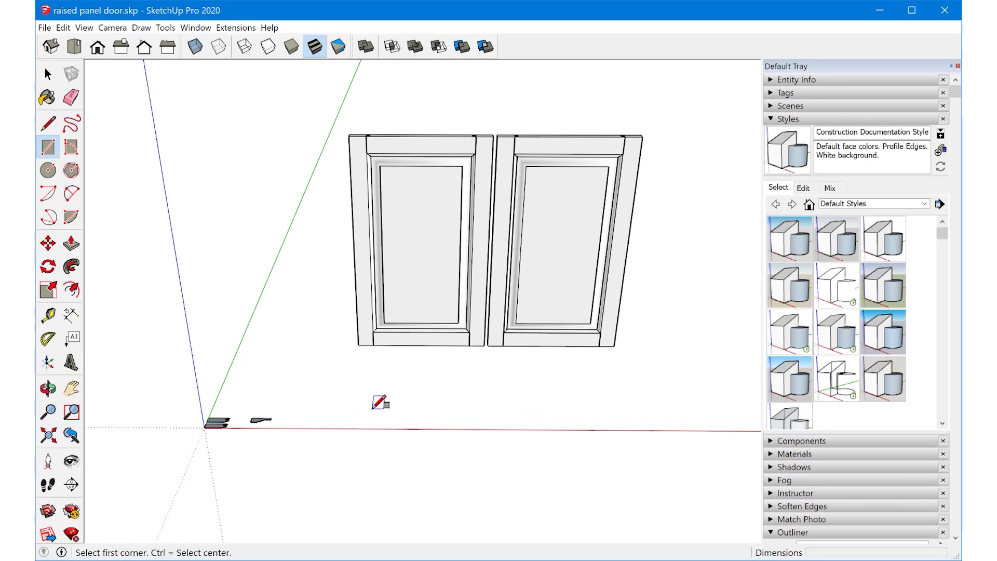
click(351, 426)
middle_drag(445, 260, 412, 306)
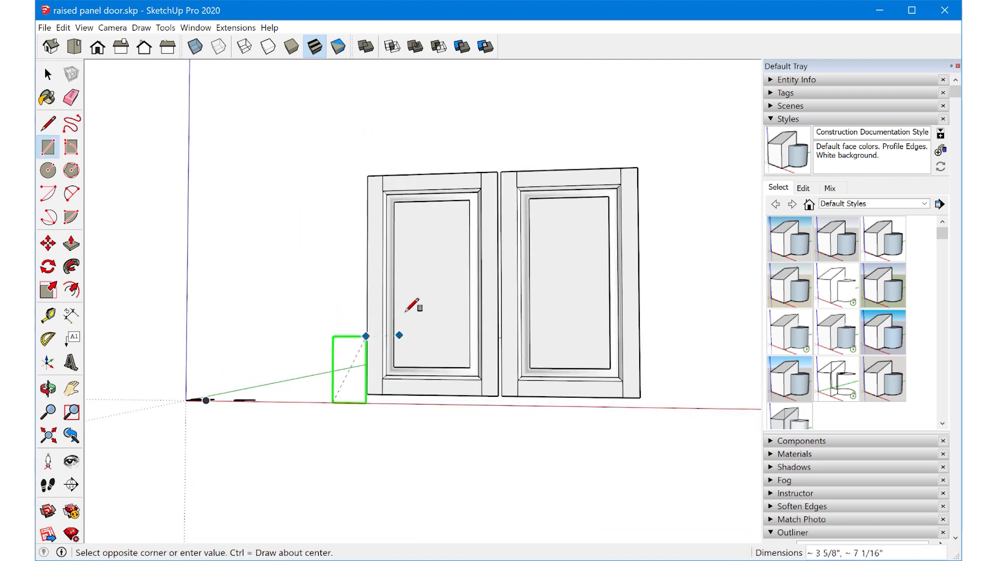
click(453, 241)
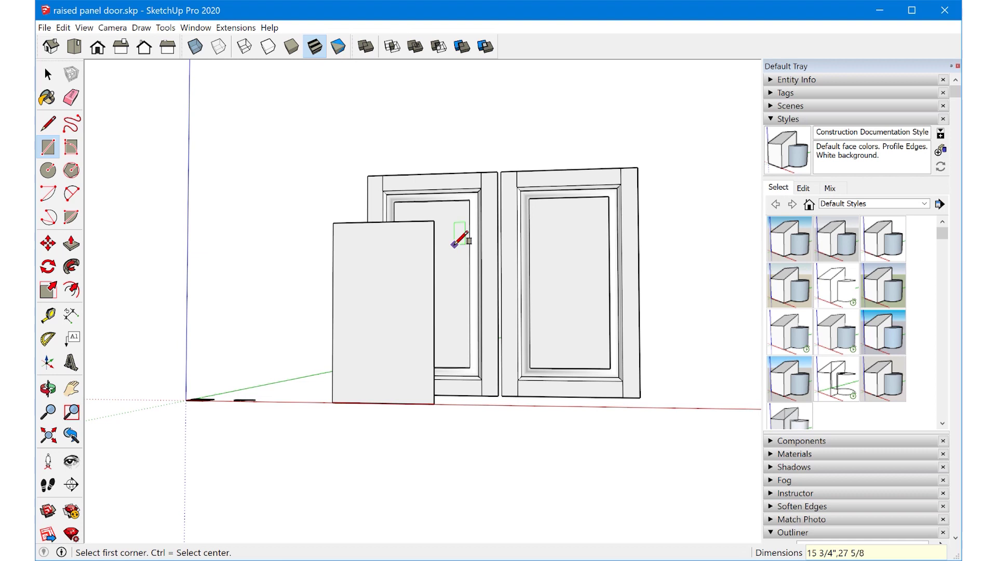
text(")
key(Return)
middle_drag(460, 240, 405, 331)
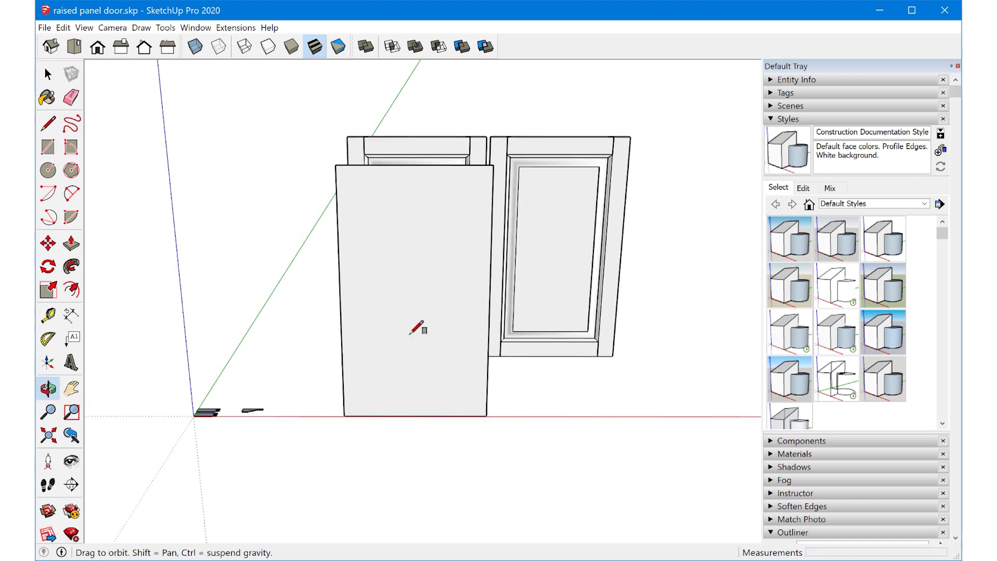
Make the rectangle's face and edges into a component named "Door Opening"
key(space)
click(419, 327)
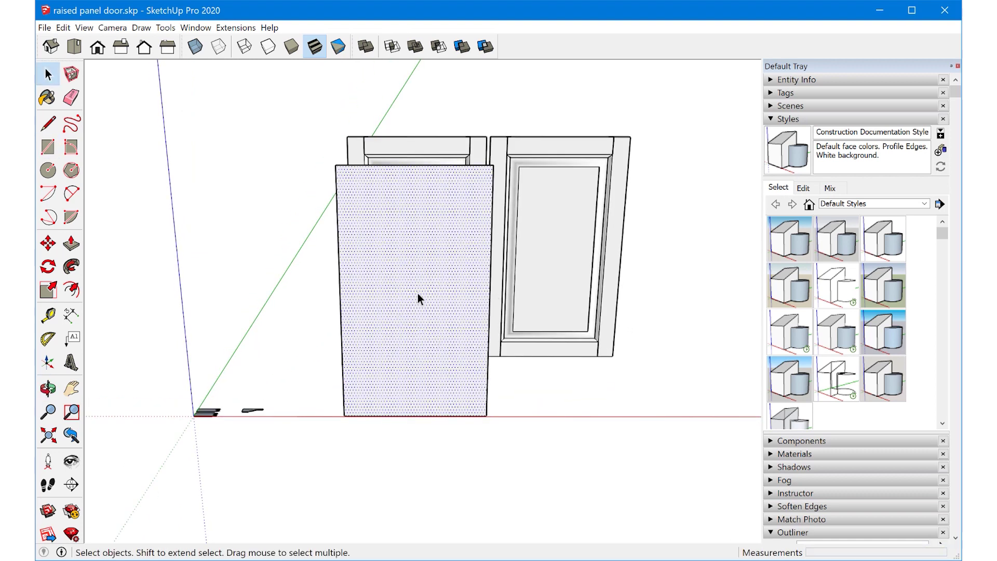
middle_drag(415, 307, 388, 384)
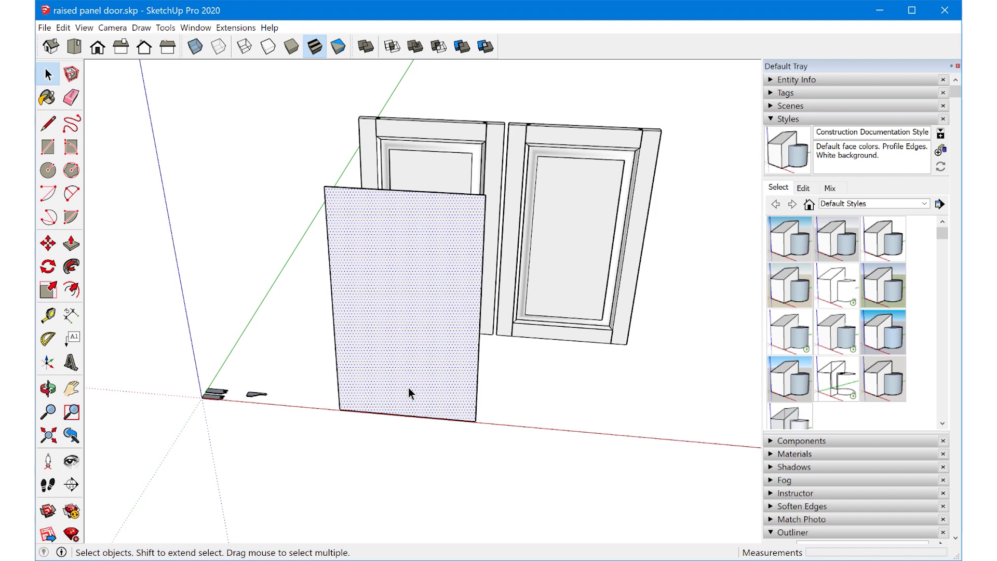
key(g)
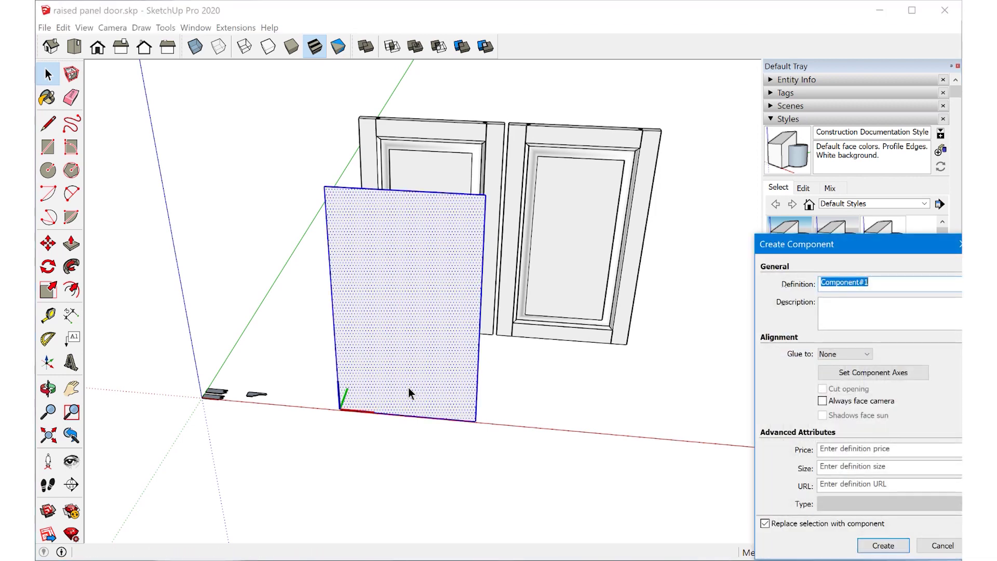
drag(828, 248, 647, 176)
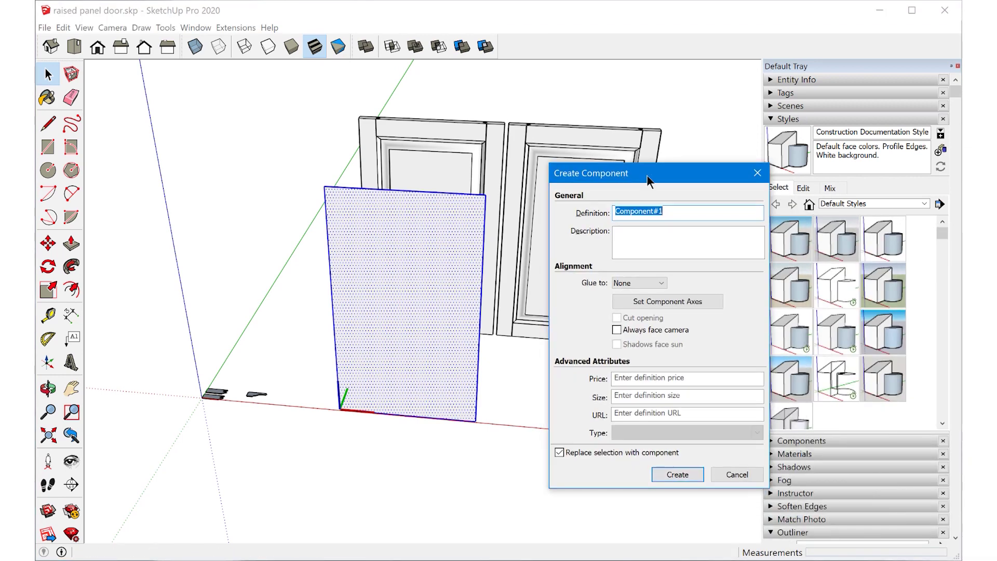
text(Door Opening)
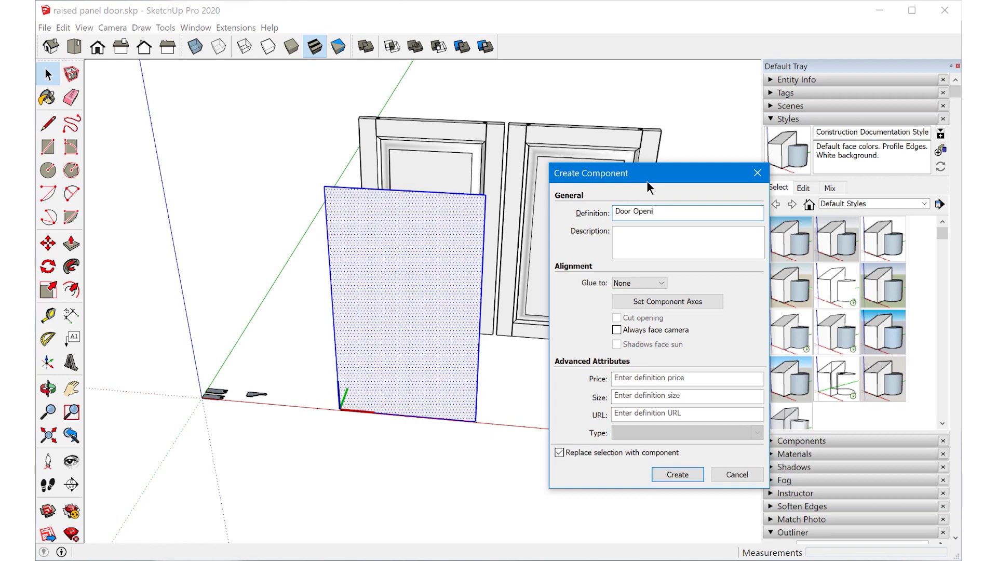
key(Return)
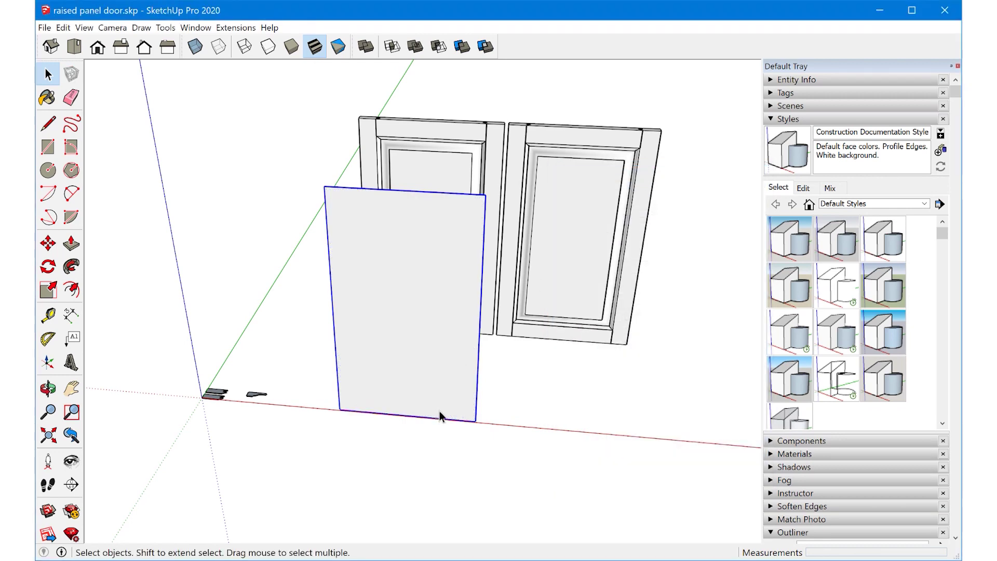
Copy the Door Opening component 15 3/4" along the red axis, and move the copy a further 2 1/2" to leave a gap
scroll(418, 411, up, 2)
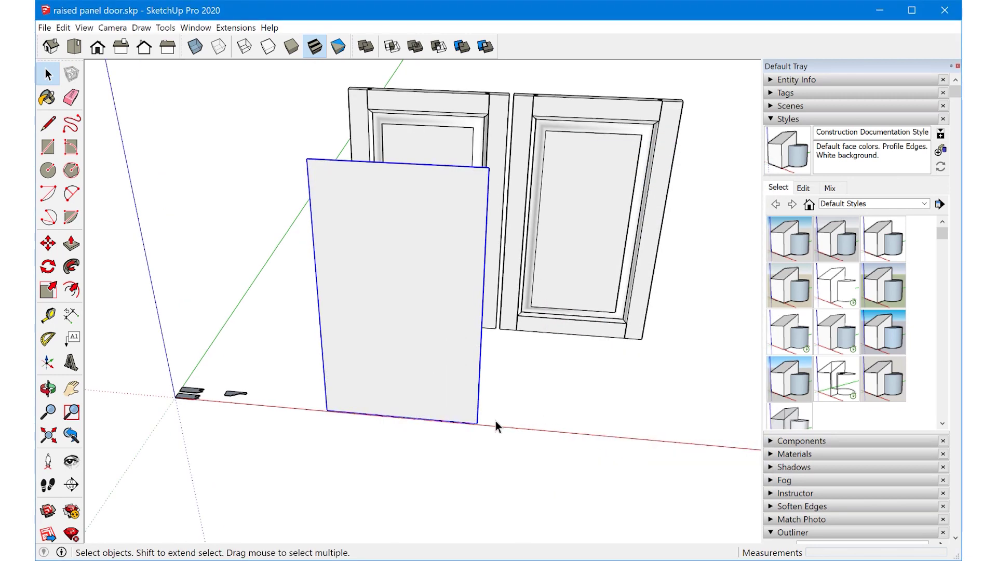
key(m)
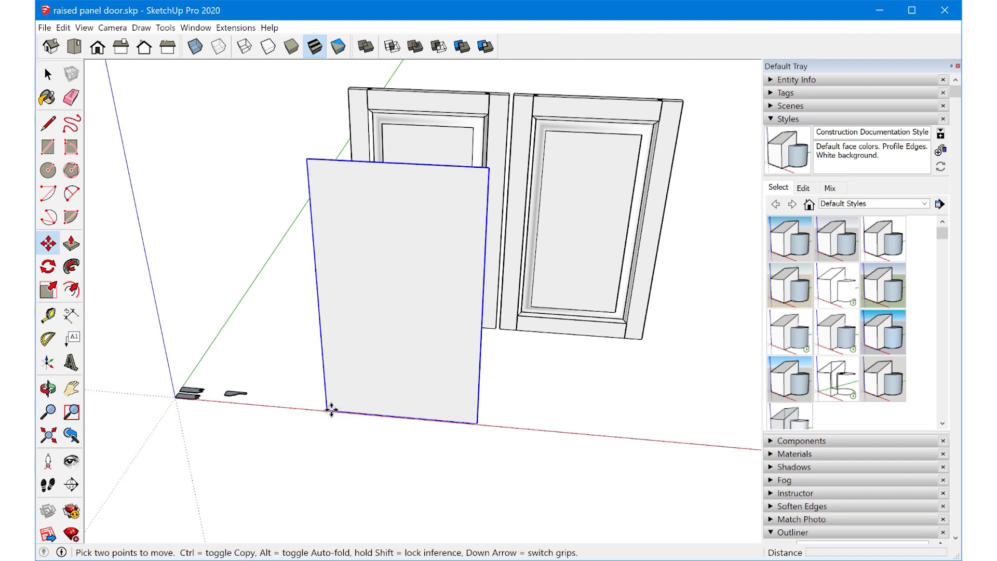
click(329, 410)
key(ctrl)
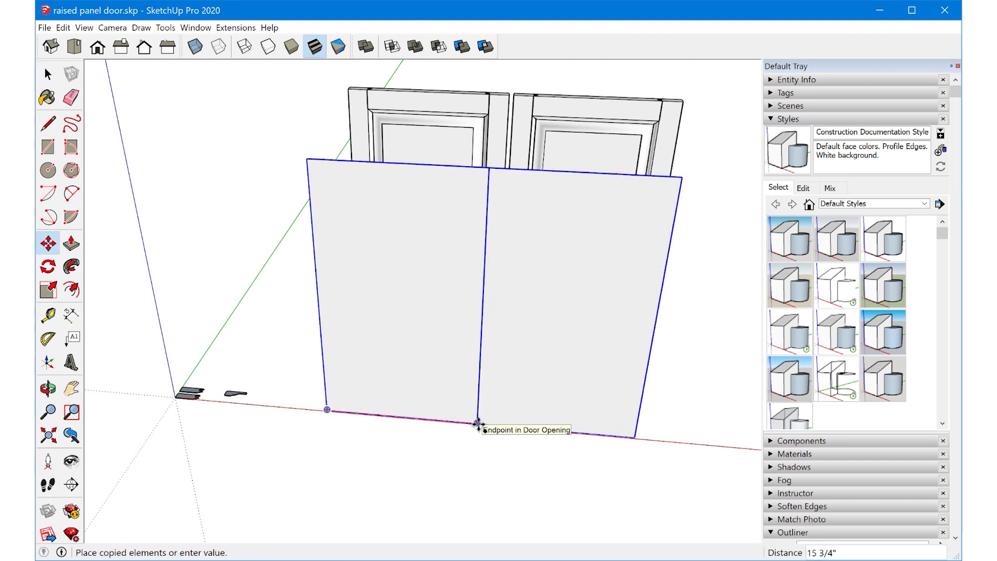
click(478, 423)
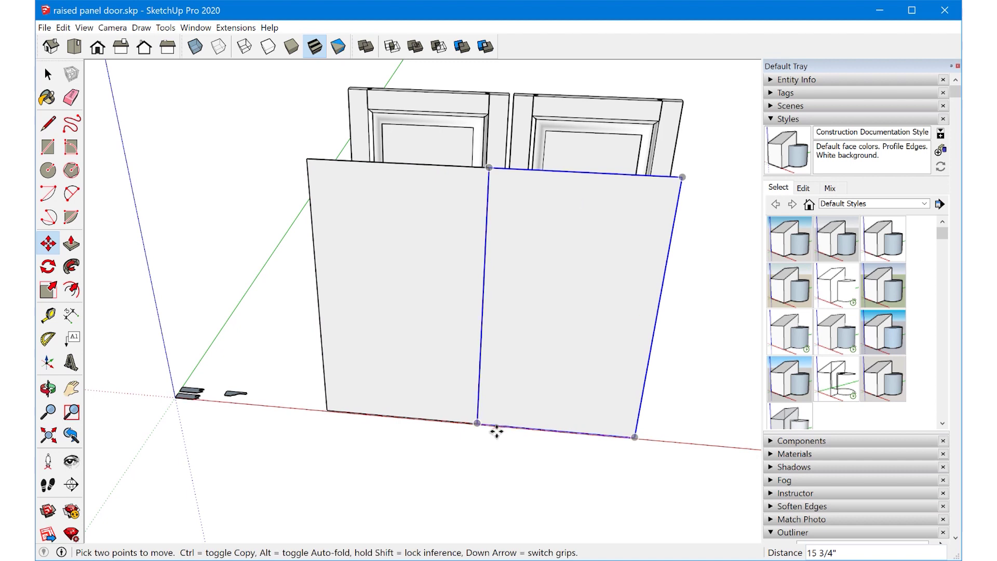
click(477, 424)
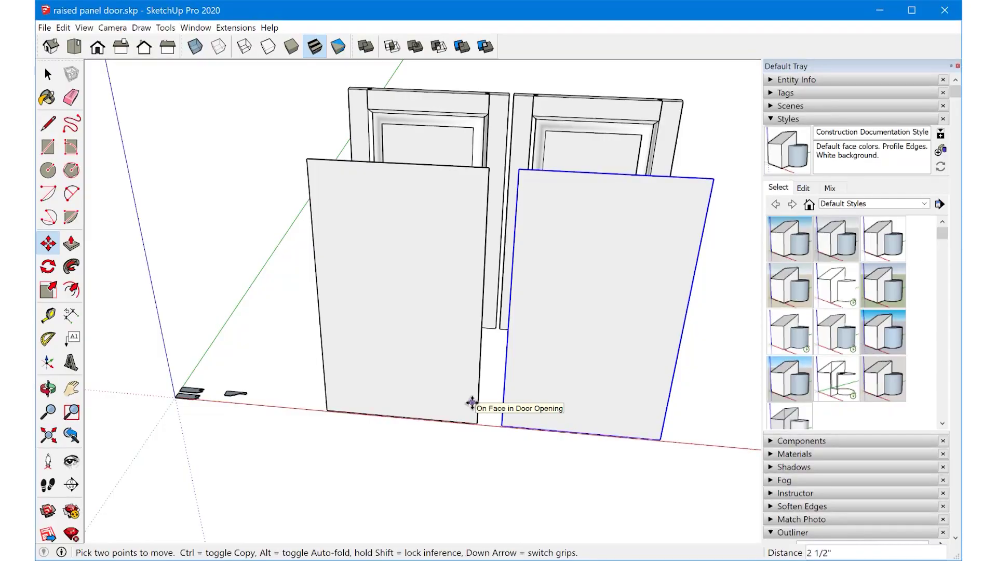
Open the first Door Opening component for editing and offset its rectangle outward by 3/4"
key(o)
key(space)
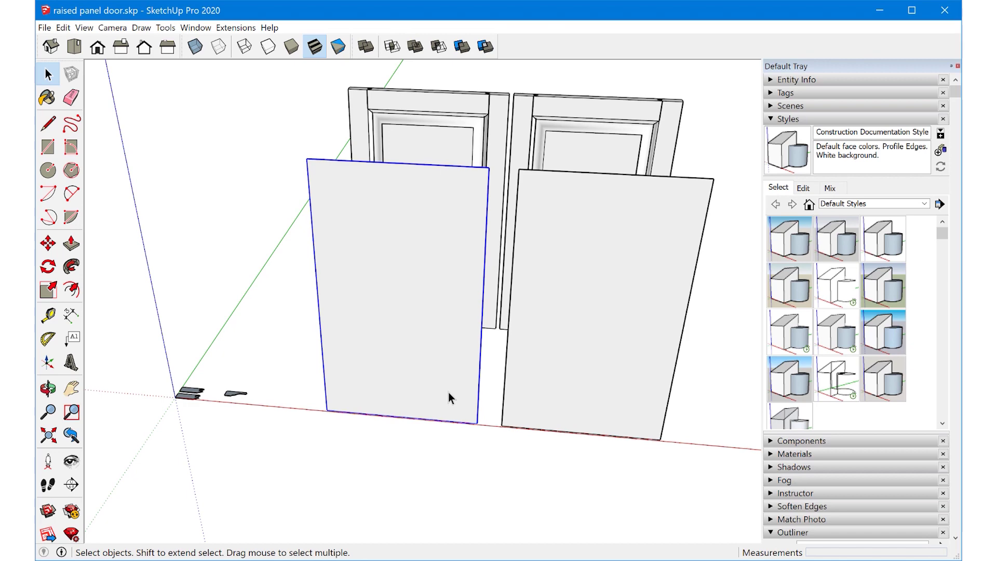
double_click(449, 393)
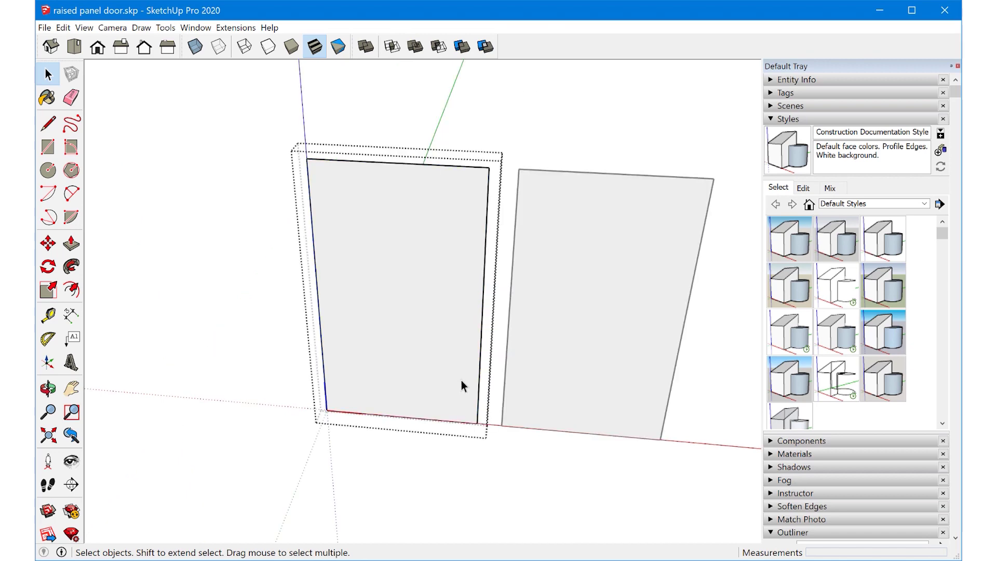
key(f)
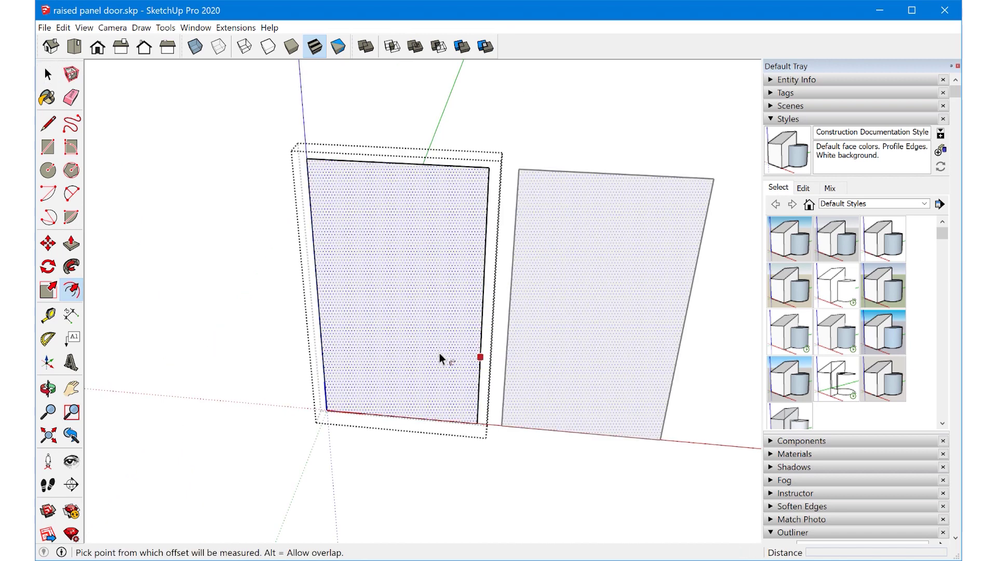
click(475, 340)
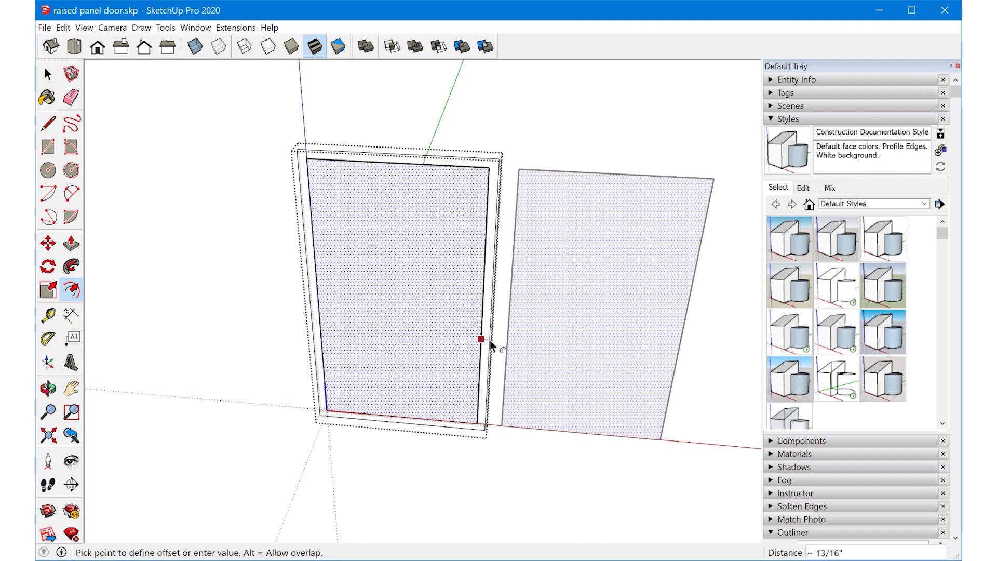
click(490, 341)
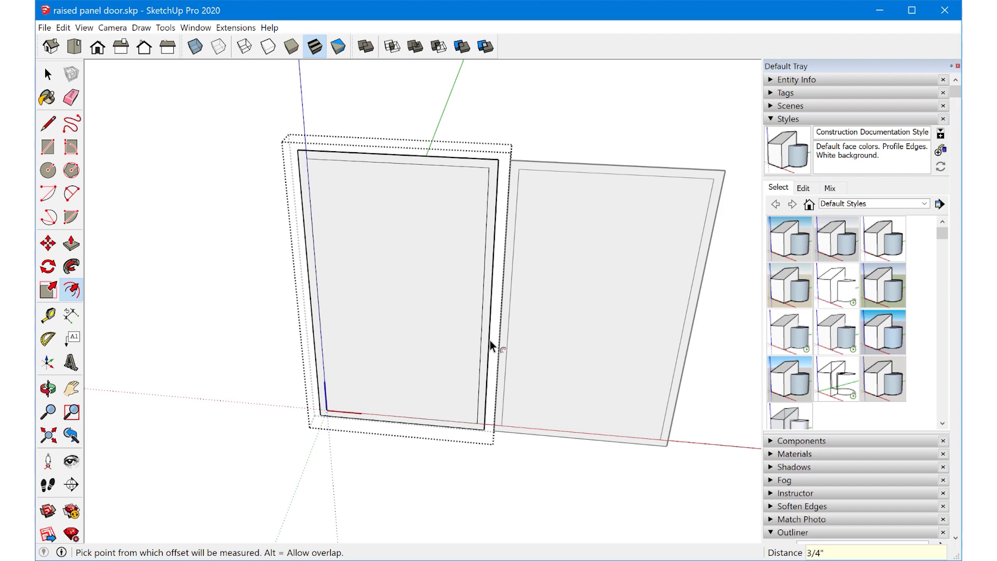
Delete the inner face and the border face inside the Door Opening component, keeping only the edges of both rectangles
middle_drag(489, 244, 437, 256)
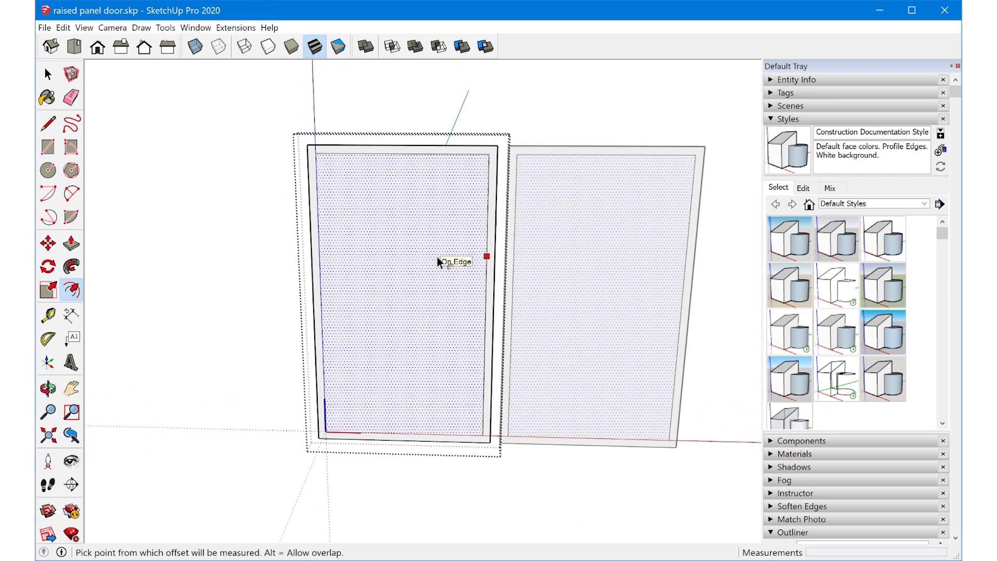
scroll(436, 254, up, 3)
key(space)
scroll(506, 195, down, 1)
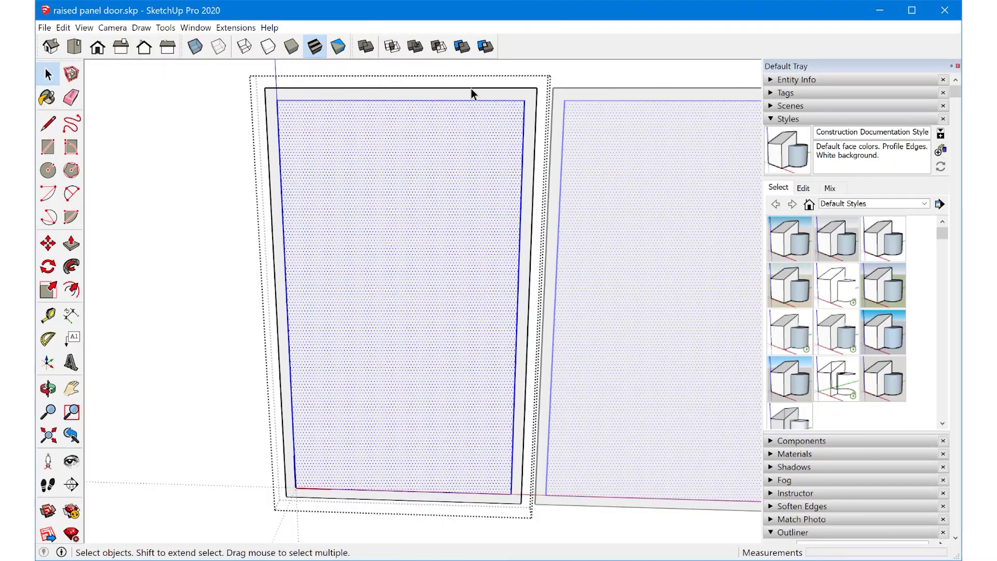
click(471, 89)
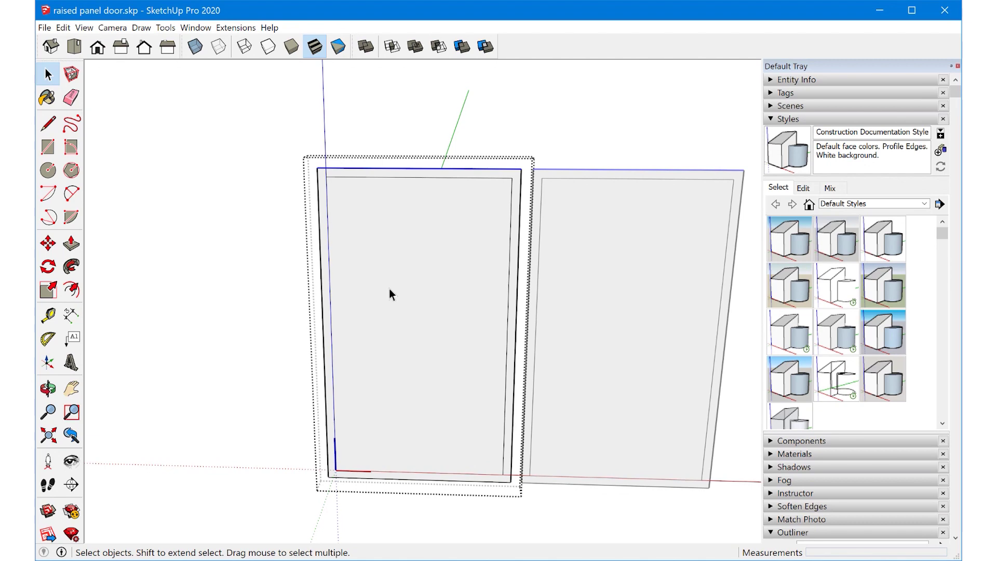
click(394, 291)
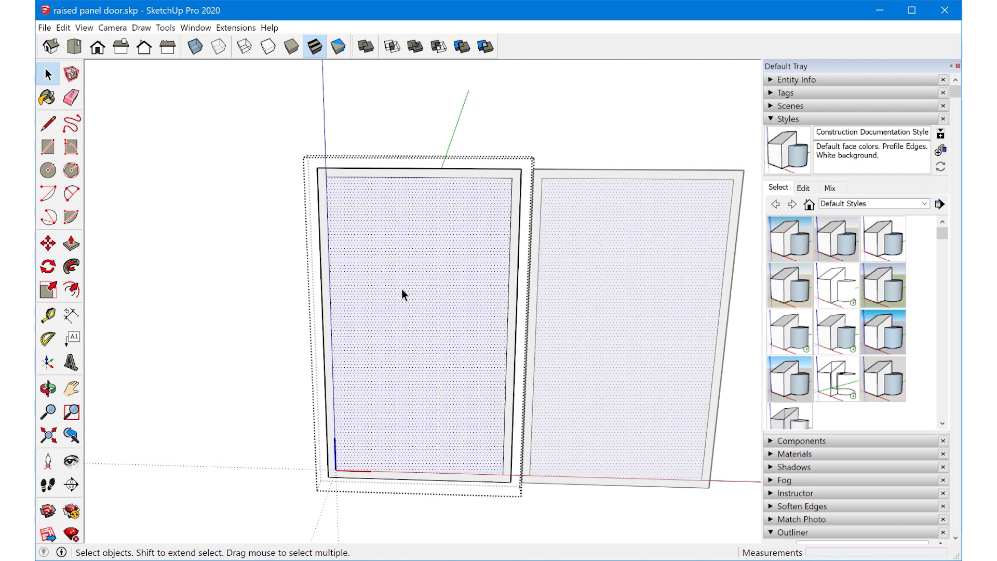
key(Delete)
scroll(507, 186, up, 3)
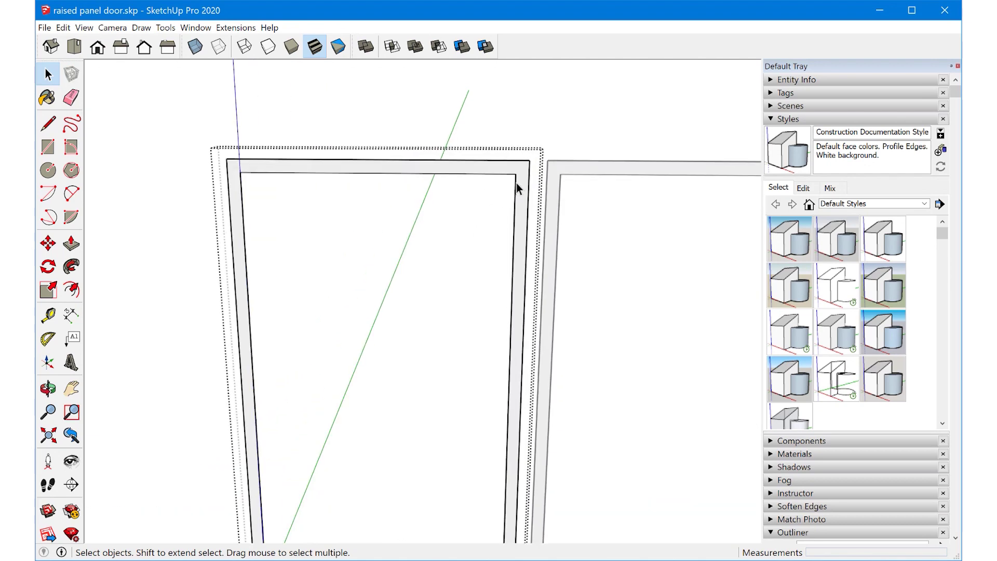
click(521, 182)
key(Delete)
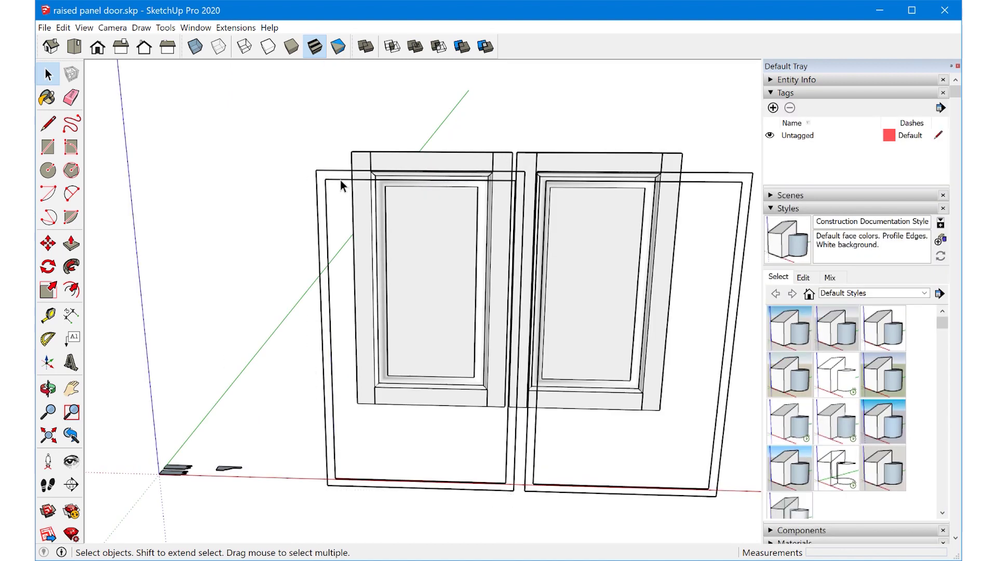
Create a tag named "Boundaries" and give it a dashed line style
click(341, 181)
click(772, 107)
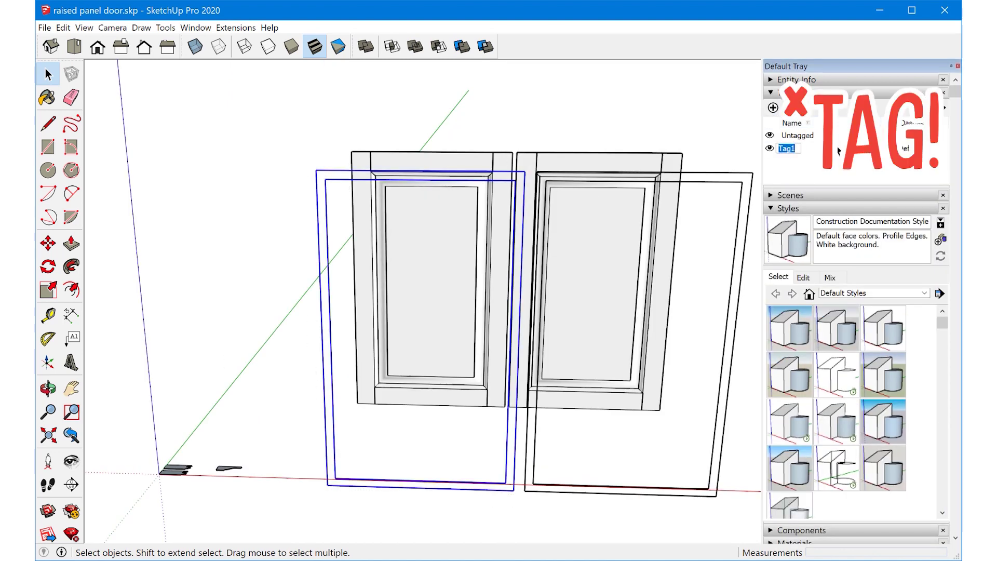
text(Boundaries)
key(Return)
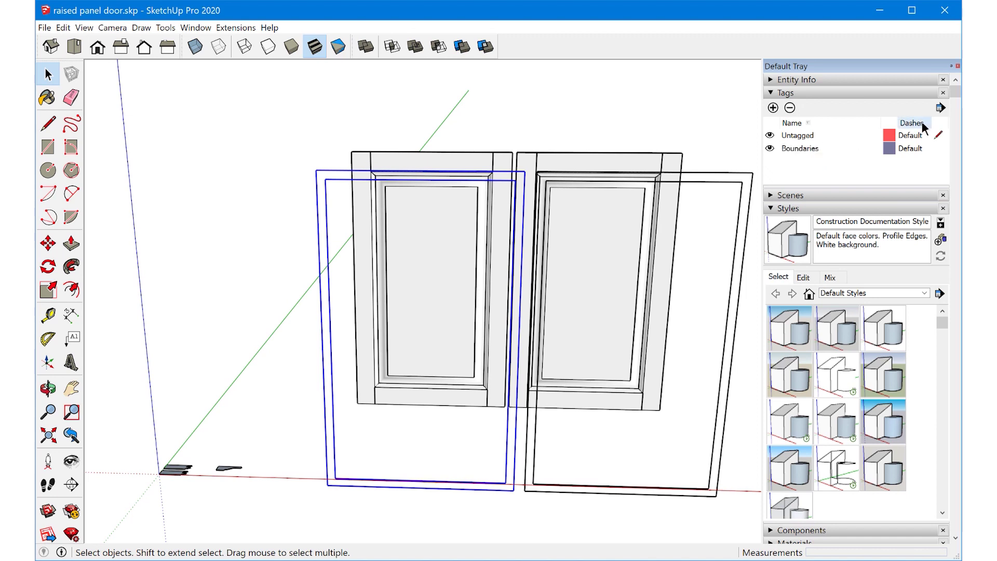
click(910, 148)
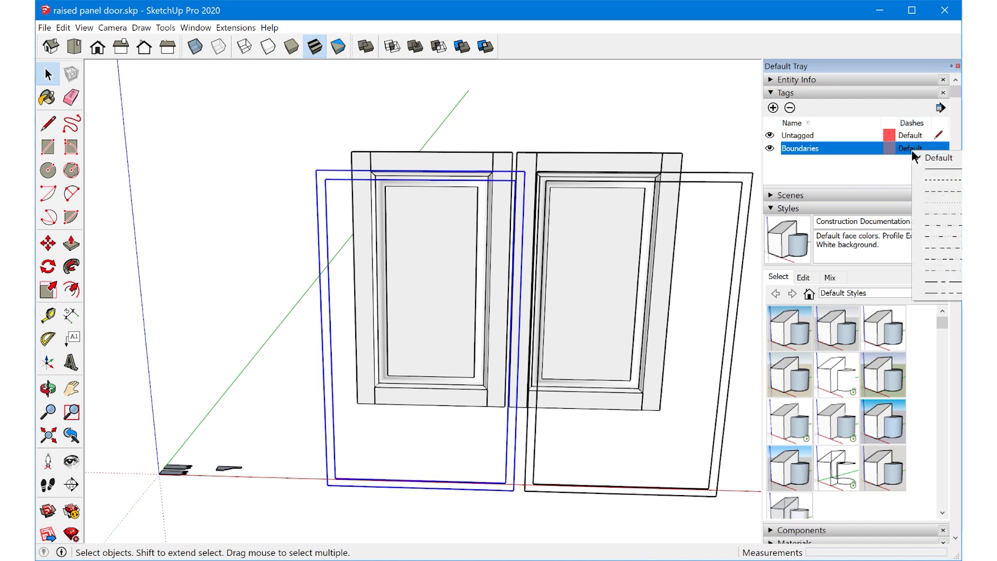
click(945, 190)
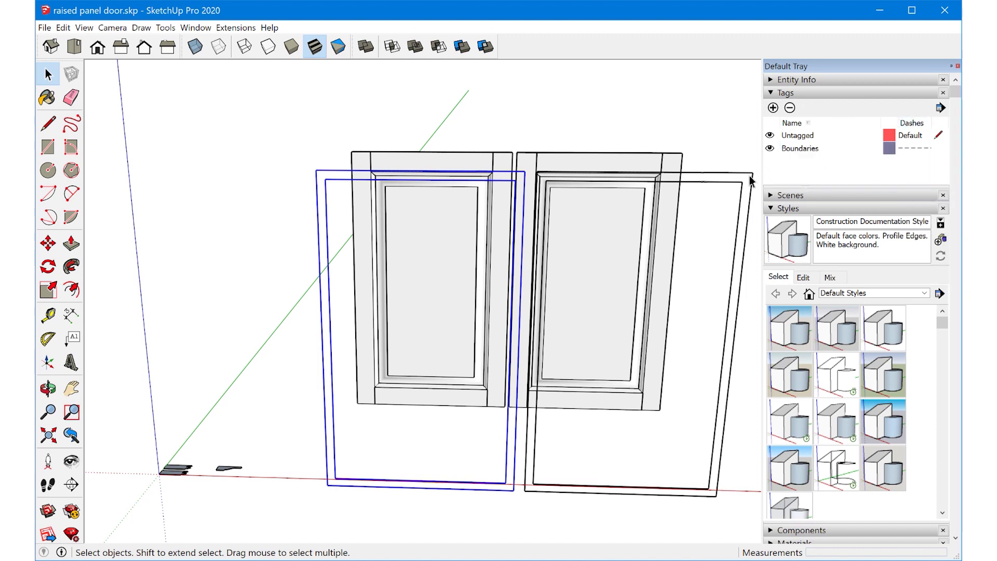
Assign the Boundaries tag to both Door Opening components
shift+click(718, 180)
click(800, 80)
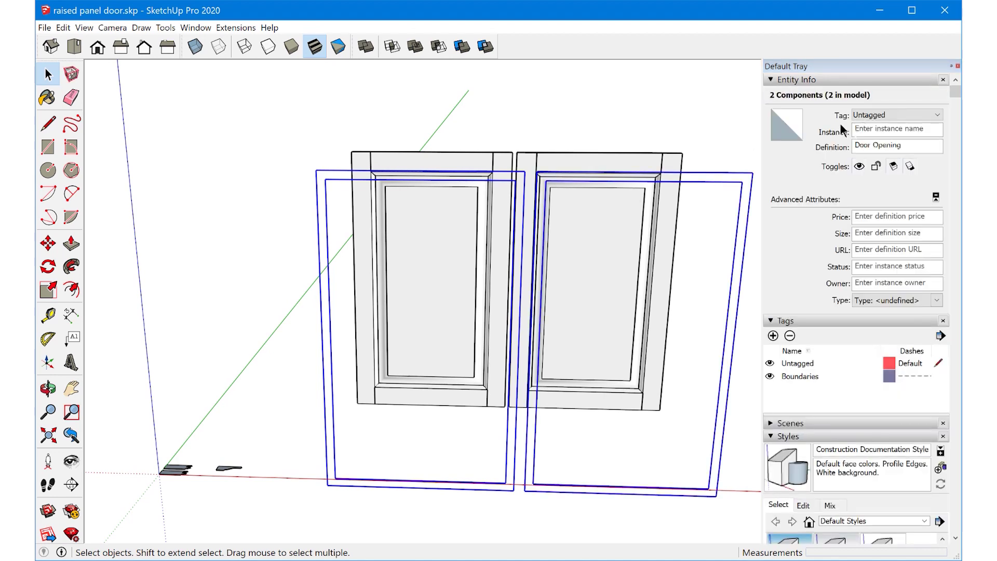
click(893, 115)
click(883, 134)
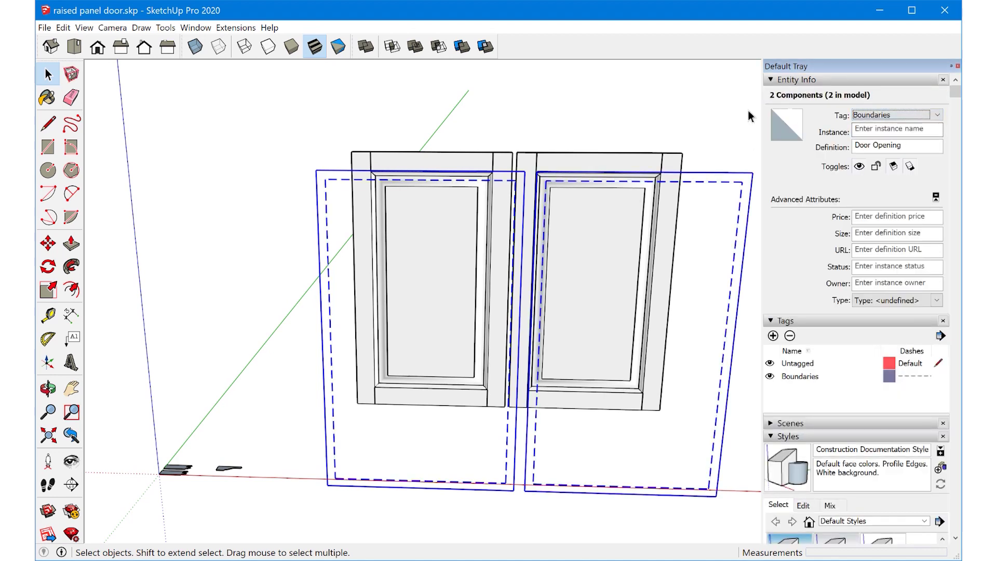
click(711, 134)
Copy the frame profile nearest the origin to the lower outer corner of the first door's overlay outline
middle_drag(700, 184, 460, 346)
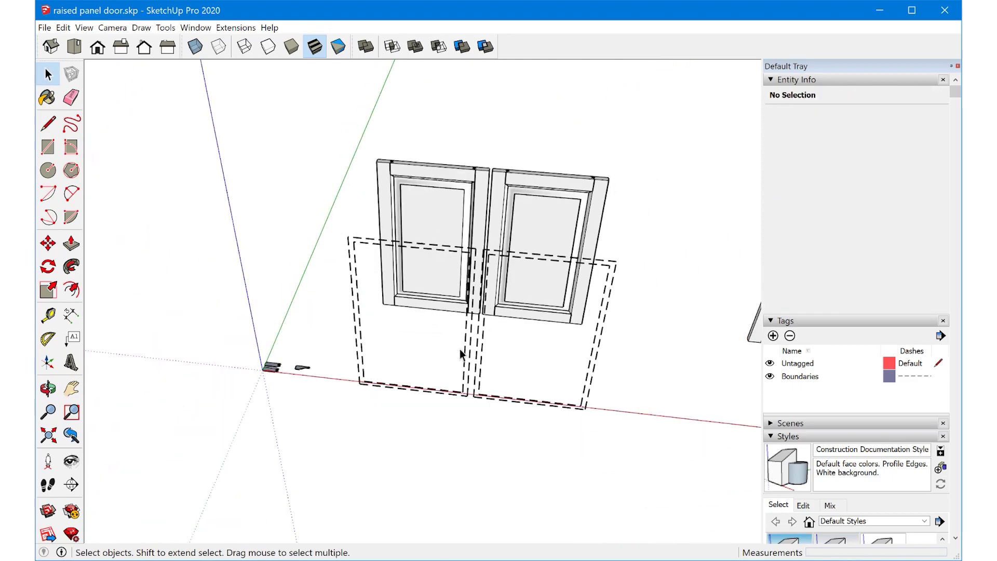
scroll(460, 345, up, 3)
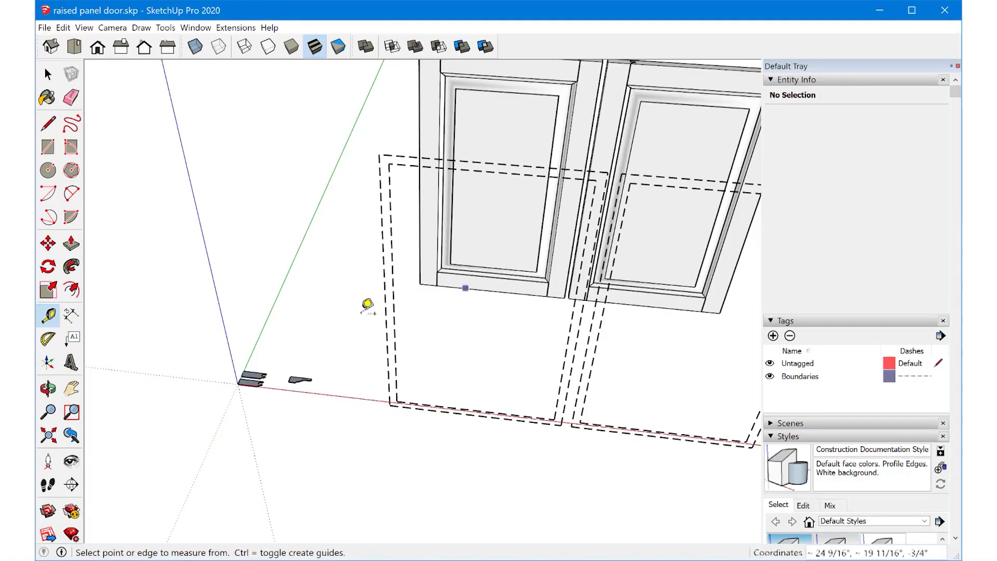
scroll(244, 383, up, 6)
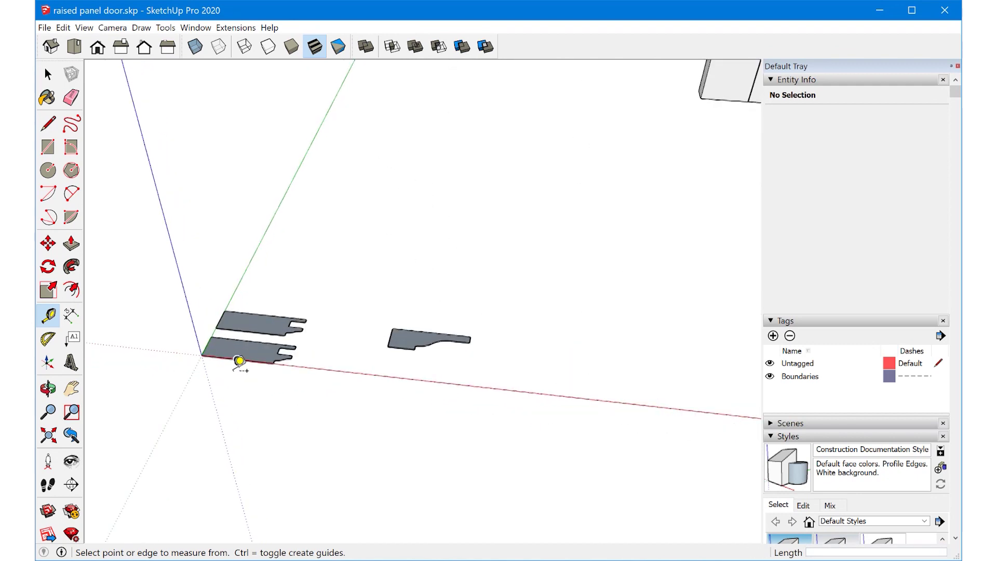
key(space)
scroll(150, 383, down, 5)
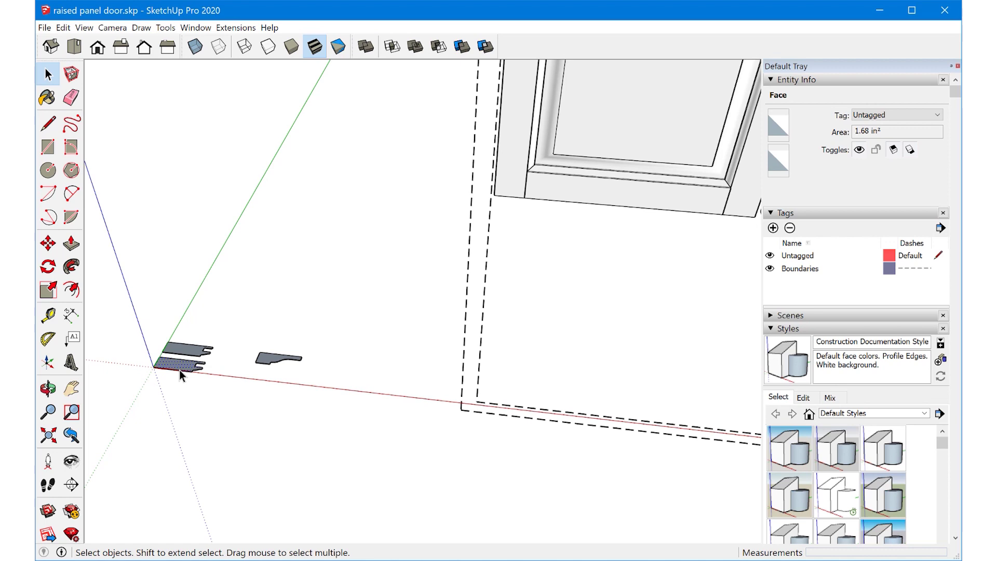
key(m)
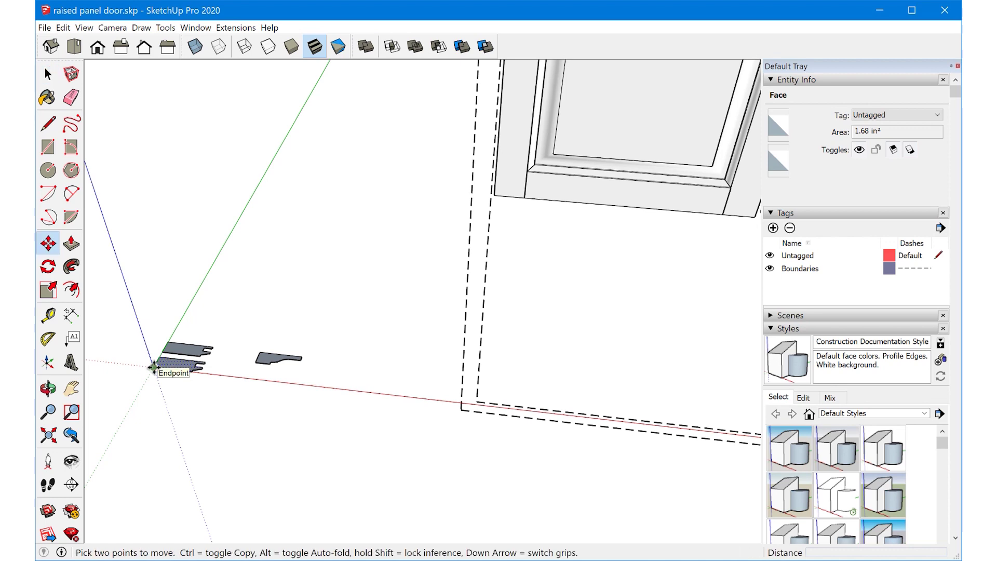
scroll(153, 368, up, 4)
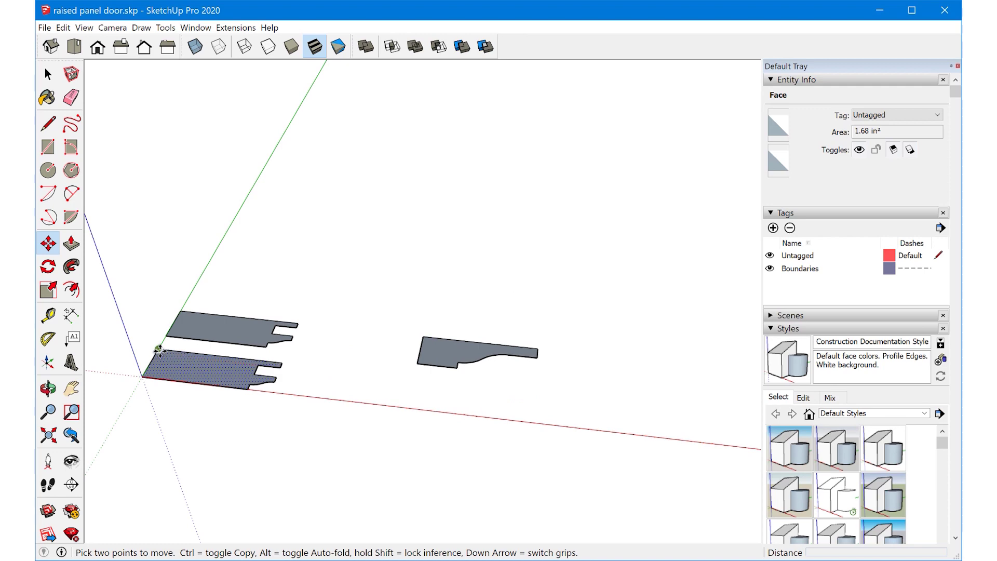
click(158, 349)
scroll(158, 350, down, 4)
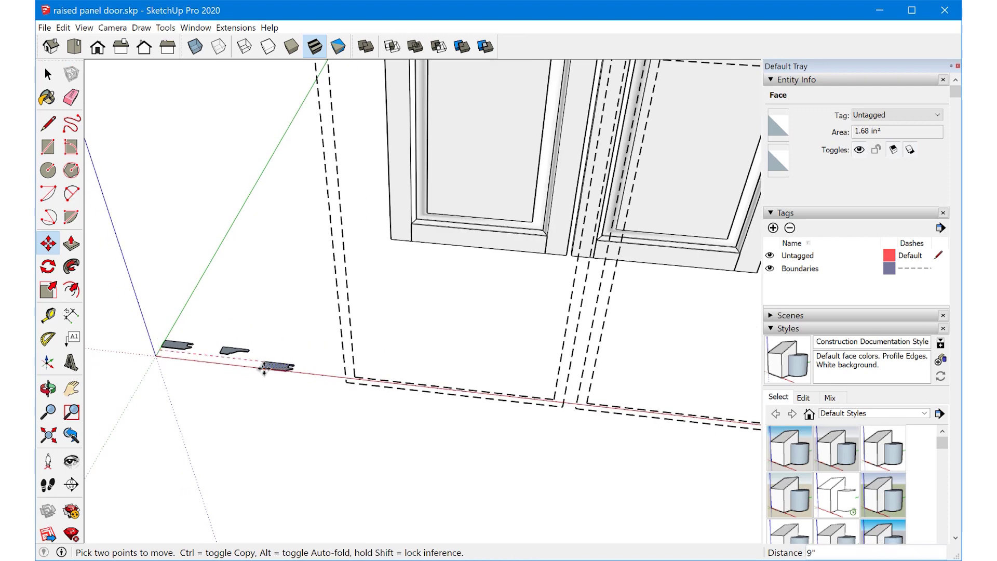
key(ctrl)
scroll(262, 370, up, 3)
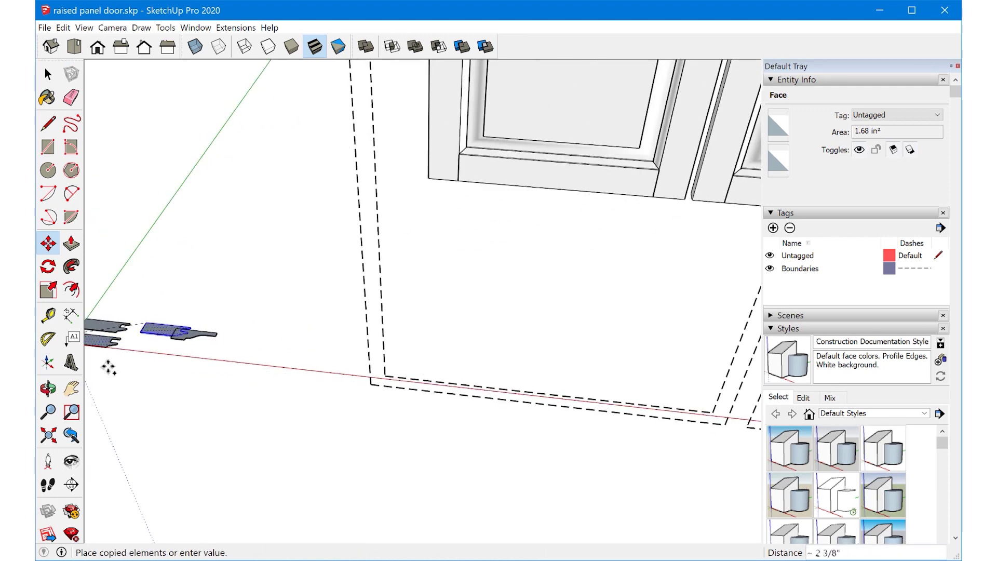
scroll(218, 374, up, 4)
click(435, 388)
scroll(227, 433, down, 6)
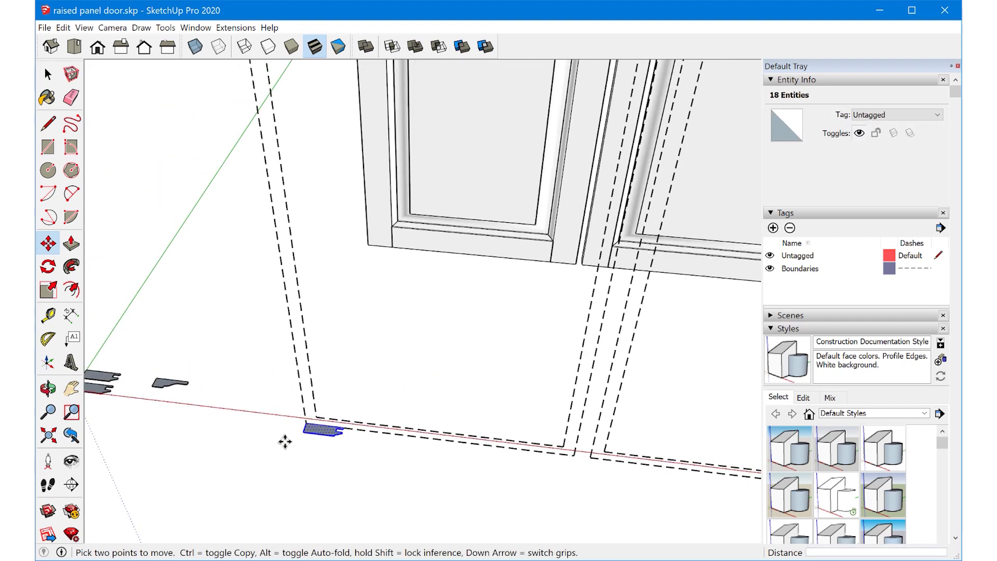
Extrude the copied profile upward 29 1/8" to the top of the overlay outline
key(p)
click(324, 434)
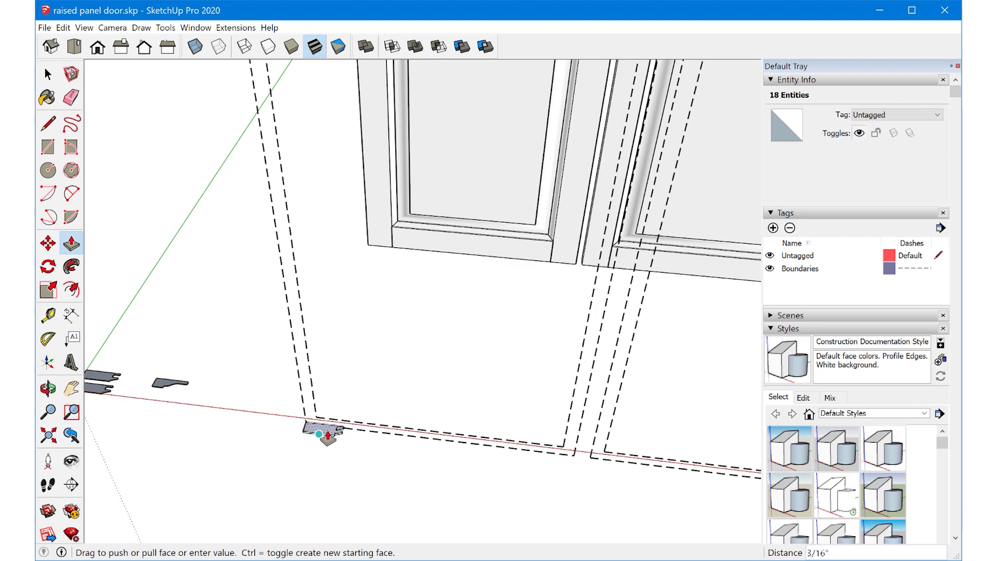
scroll(325, 434, down, 5)
scroll(311, 221, up, 4)
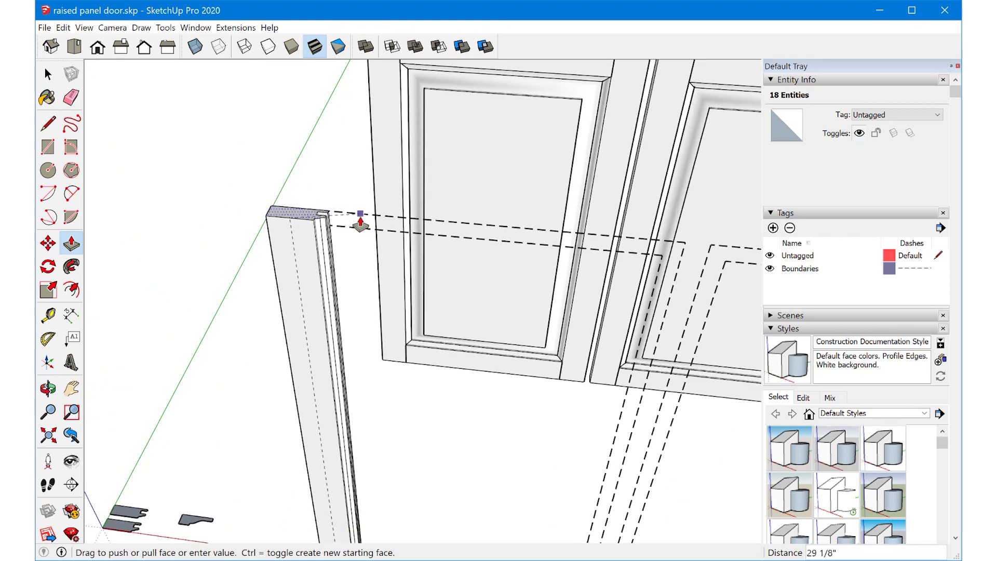
click(342, 224)
scroll(334, 228, down, 3)
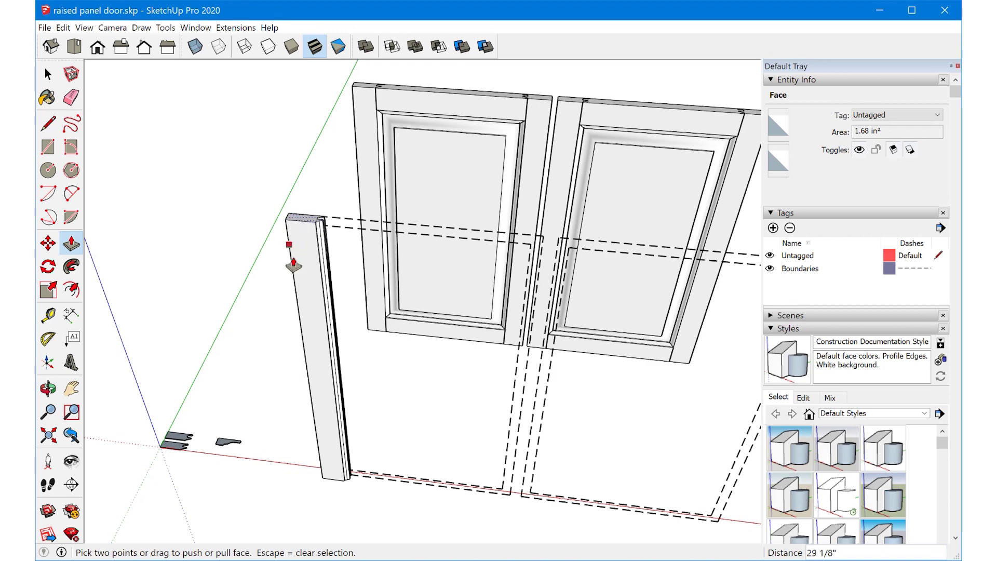
Make the extruded upright into a component named "Stile", replacing the existing definition of that name
middle_drag(314, 311, 466, 335)
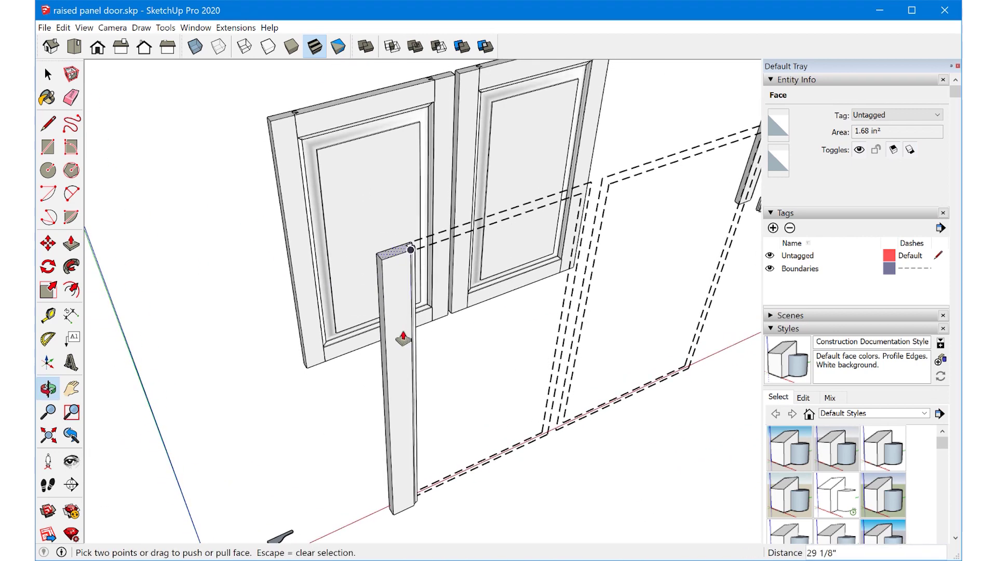
key(space)
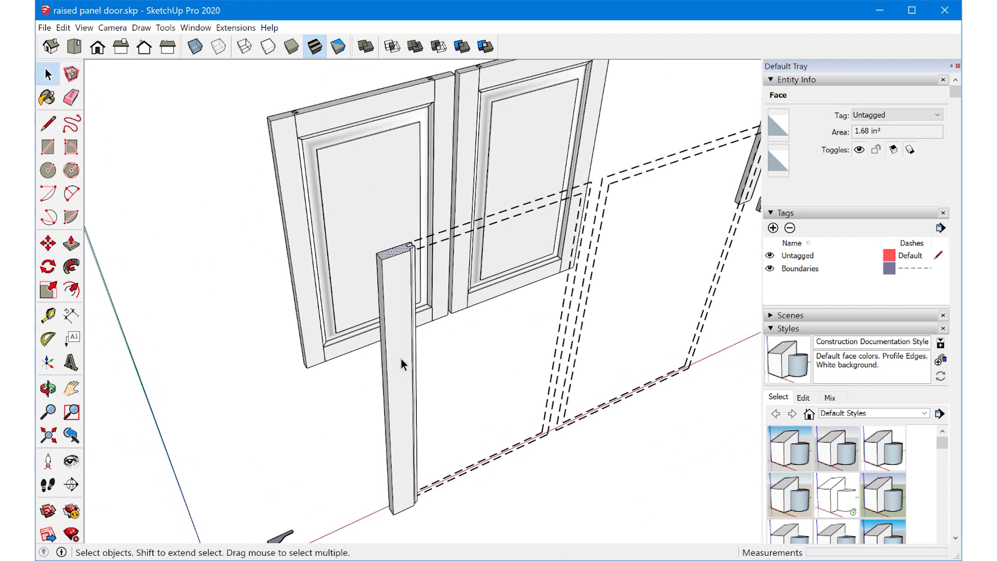
triple_click(401, 358)
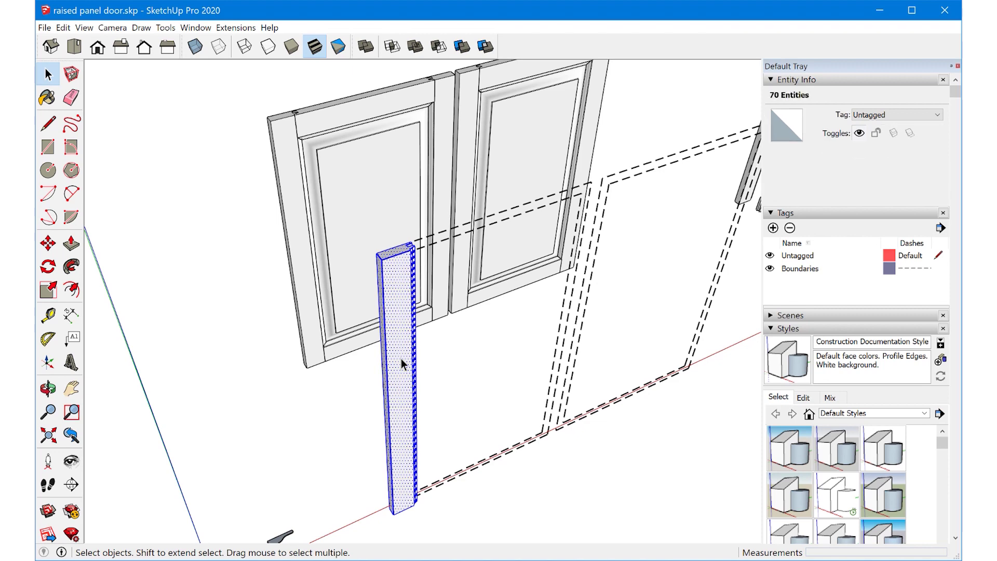
key(g)
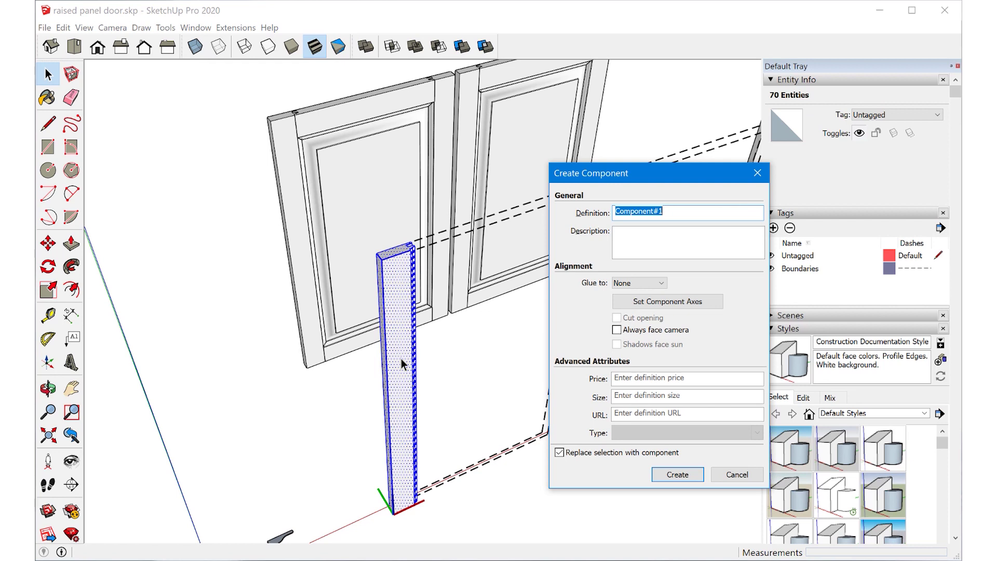
text(Stile)
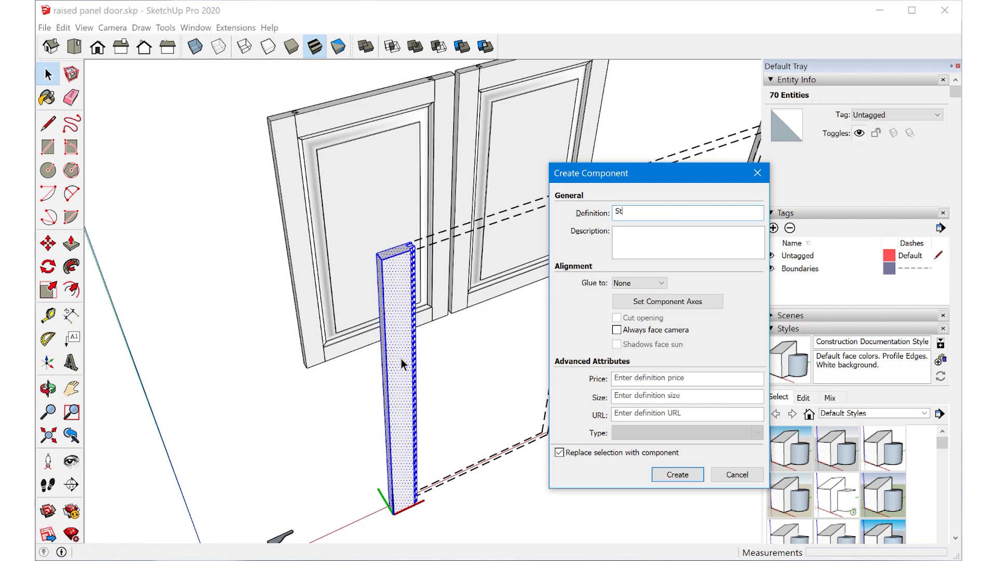
click(677, 474)
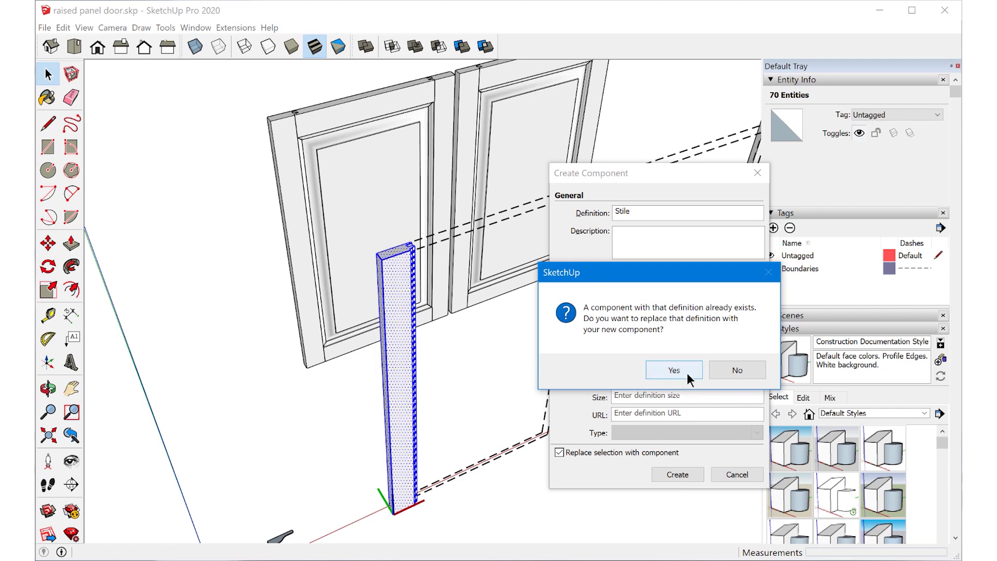
click(686, 372)
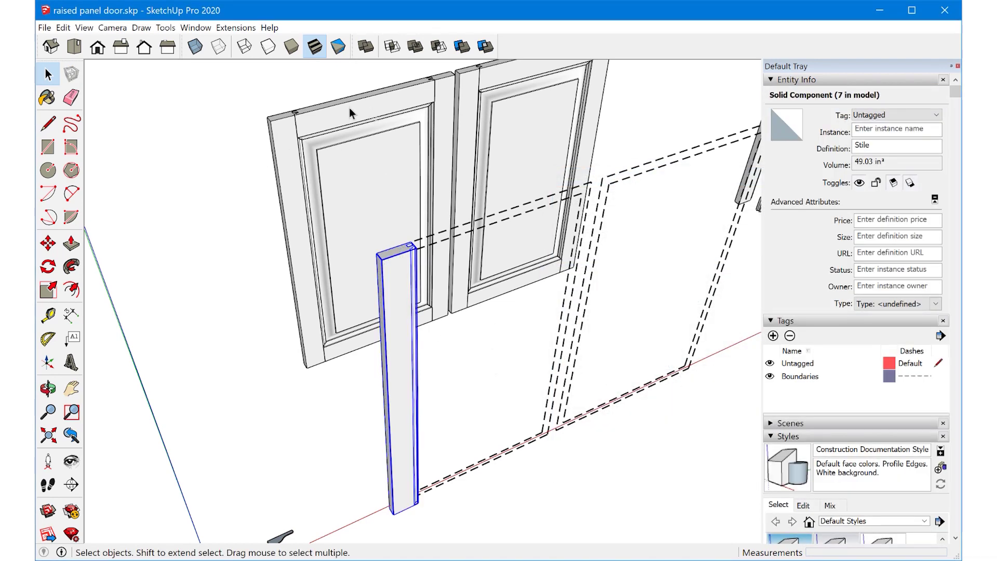
Copy the Stile component about 13 3/16" along the red axis toward the other side of the first door outline
middle_drag(498, 378, 341, 489)
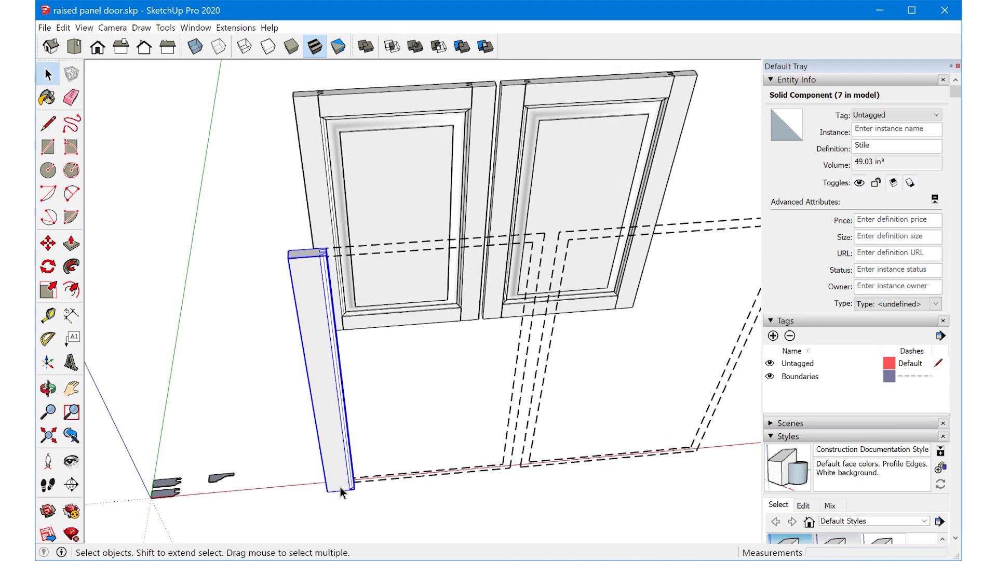
key(m)
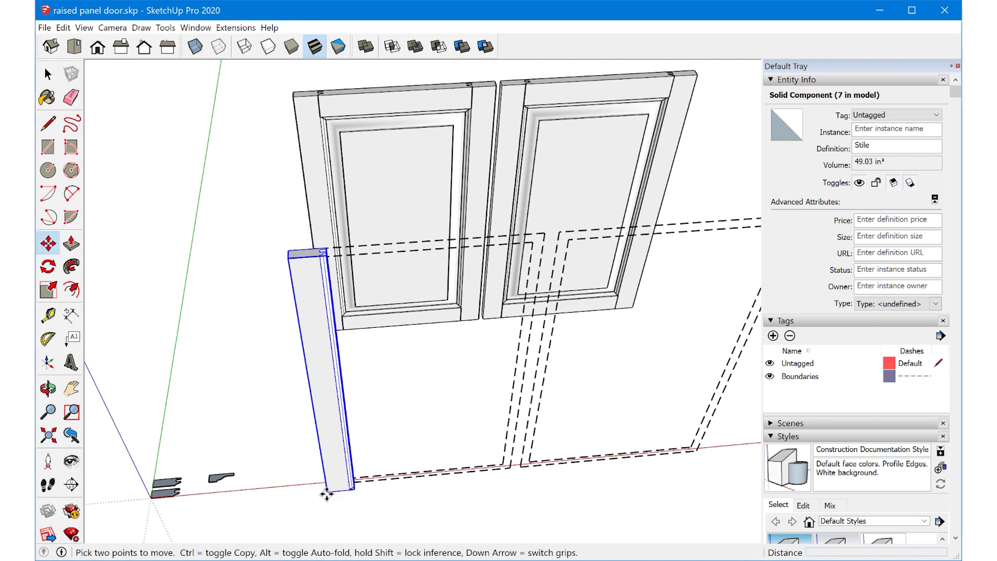
click(326, 493)
key(ctrl)
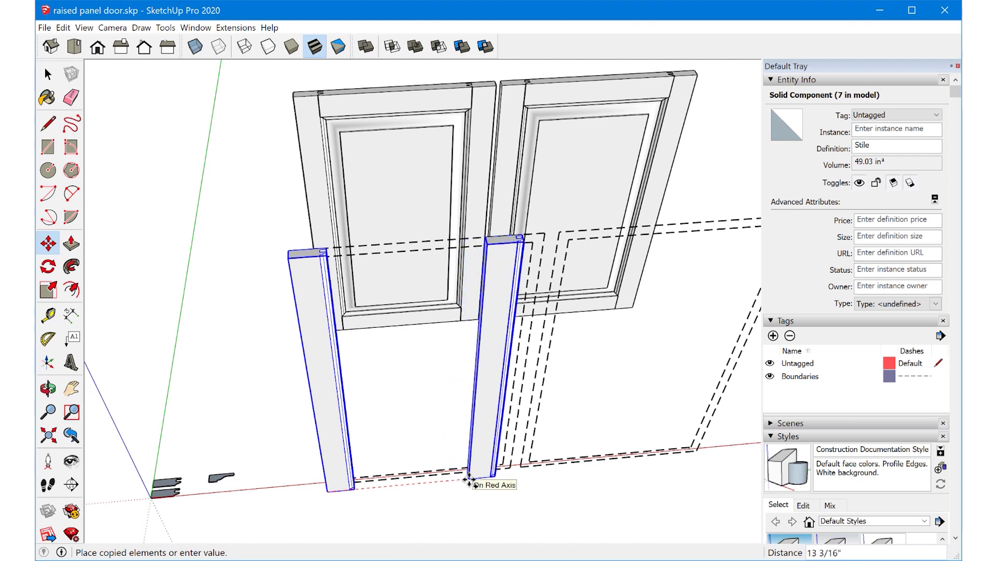
click(469, 478)
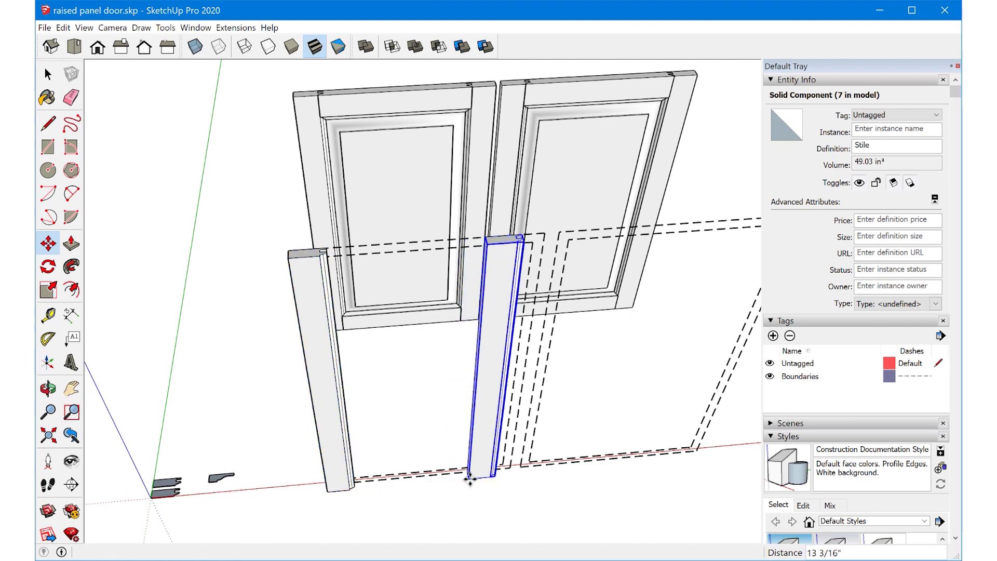
Rotate the copied Stile about its vertical axis so its profiled edge faces the first stile
scroll(483, 456, up, 4)
scroll(483, 460, up, 1)
key(q)
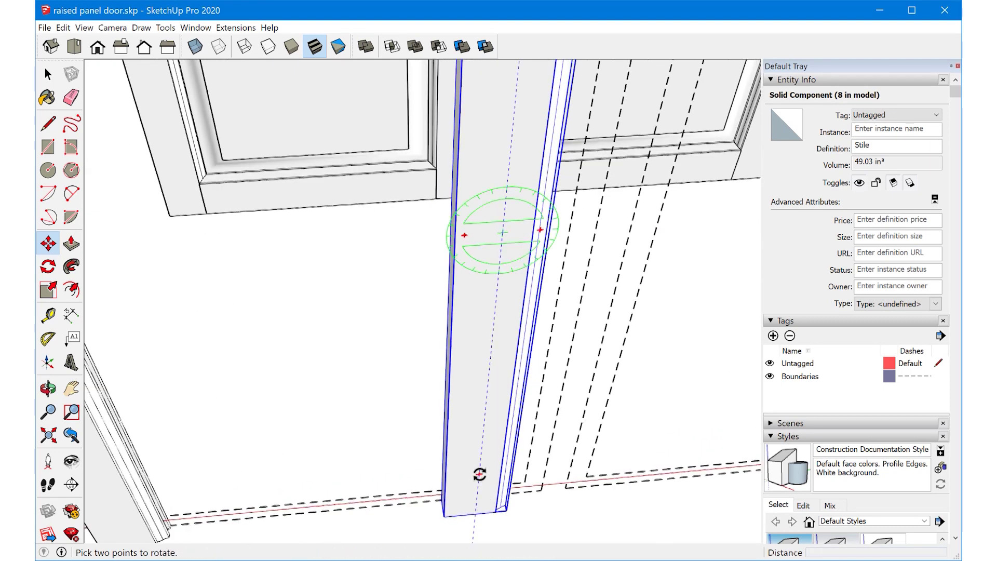
scroll(479, 474, down, 5)
click(487, 388)
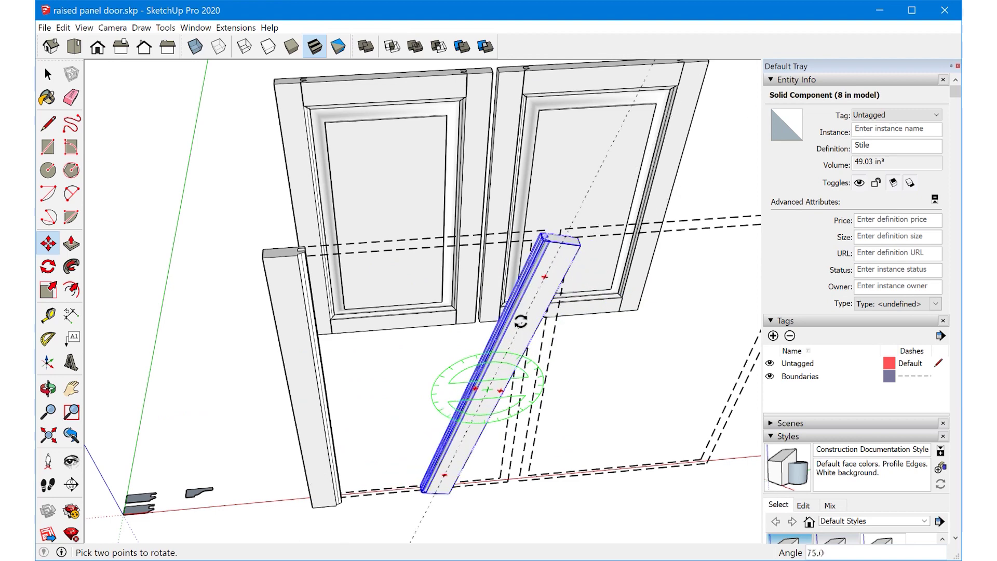
click(496, 312)
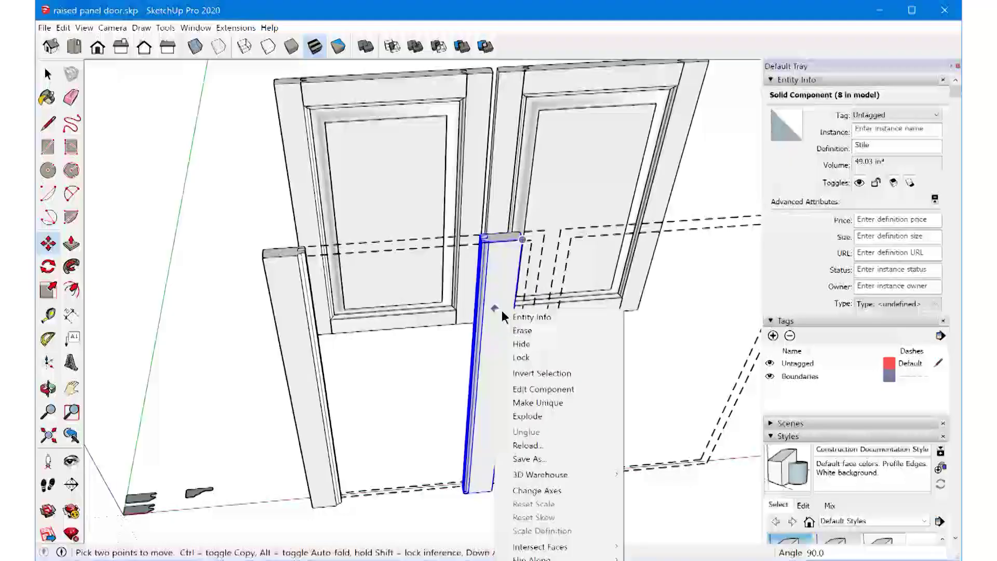
mouse_move(549, 558)
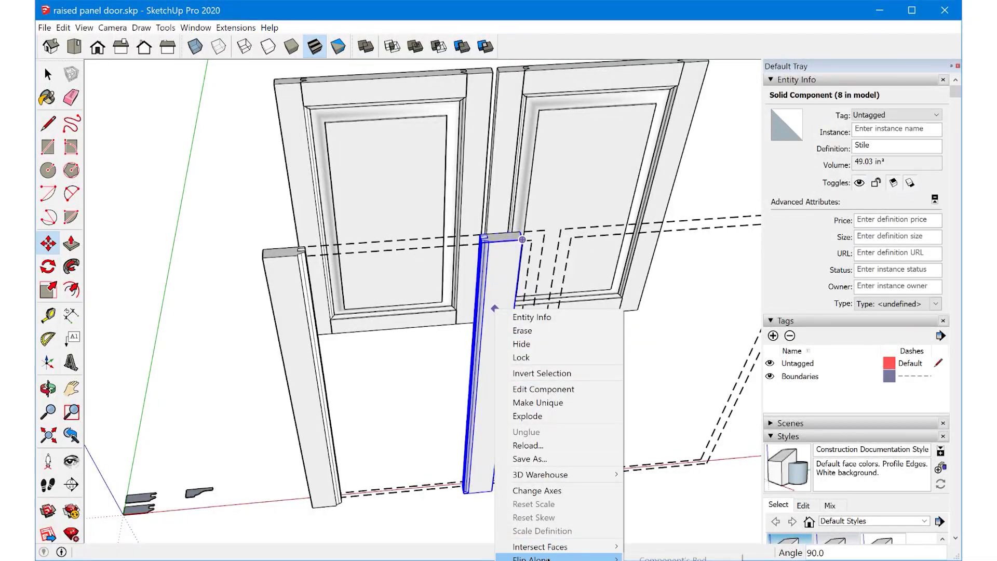
key(Escape)
click(554, 334)
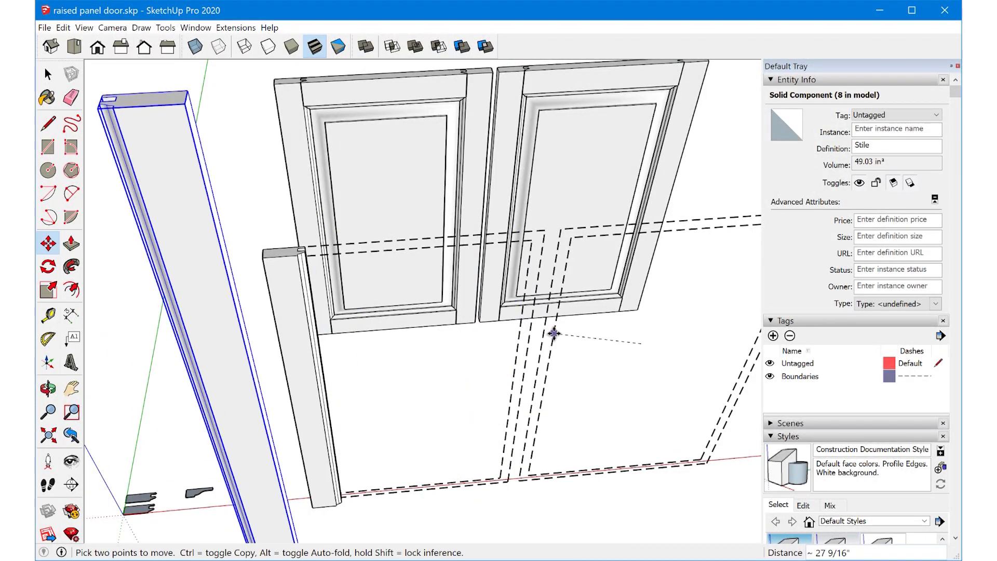
key(Escape)
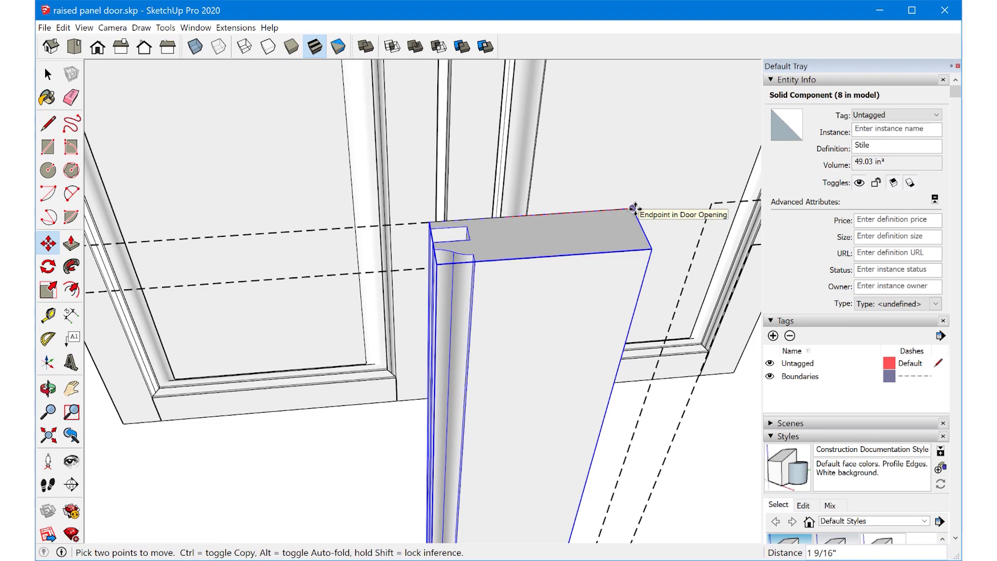
Combine both stiles of the first door into a component named "Door"
scroll(587, 216, down, 6)
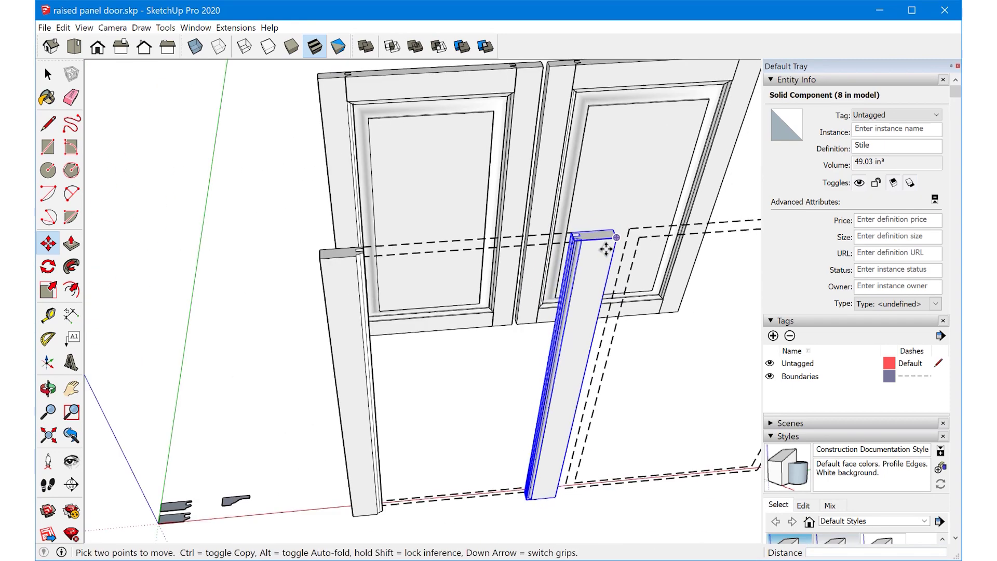
middle_drag(585, 292, 568, 348)
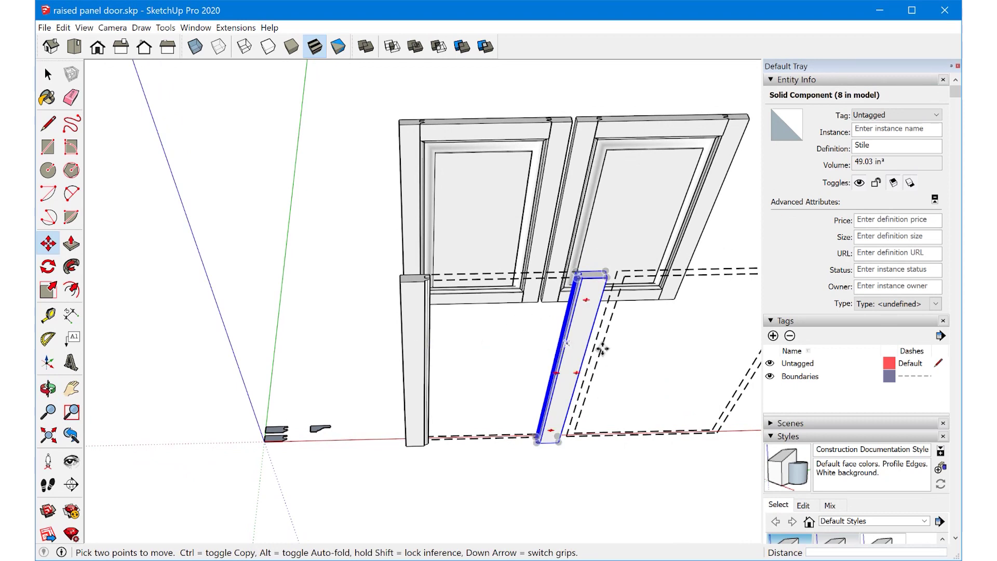
key(space)
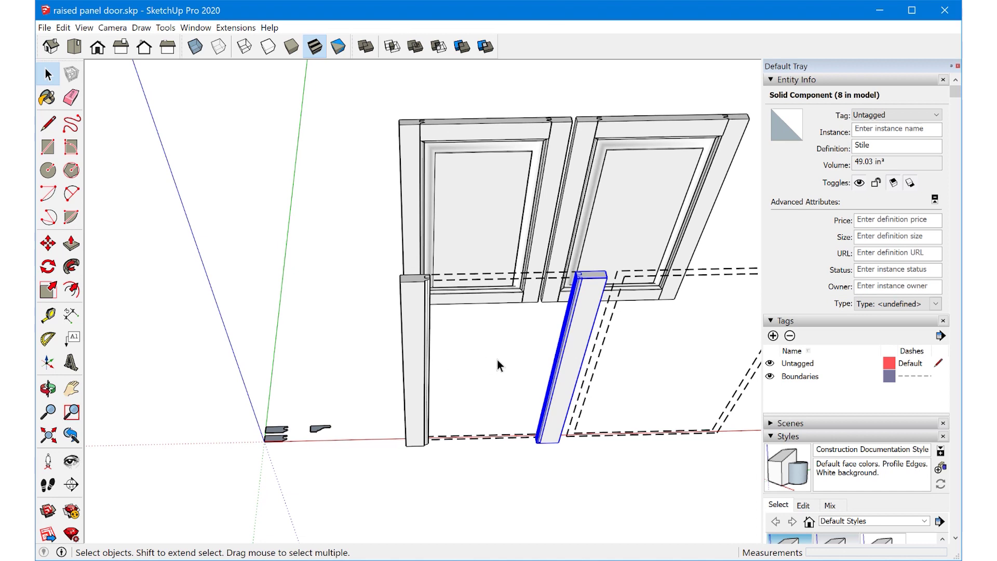
shift+click(422, 349)
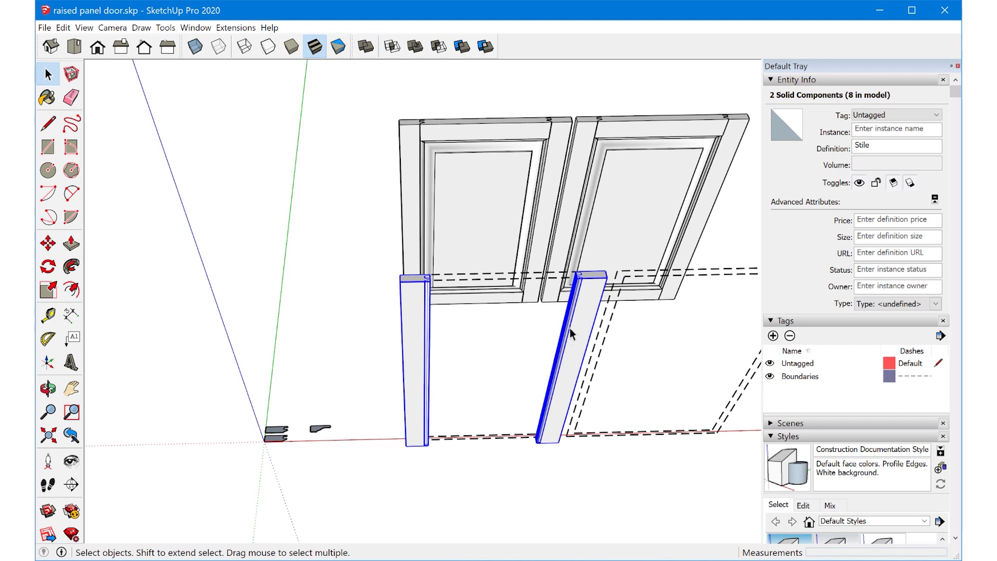
key(g)
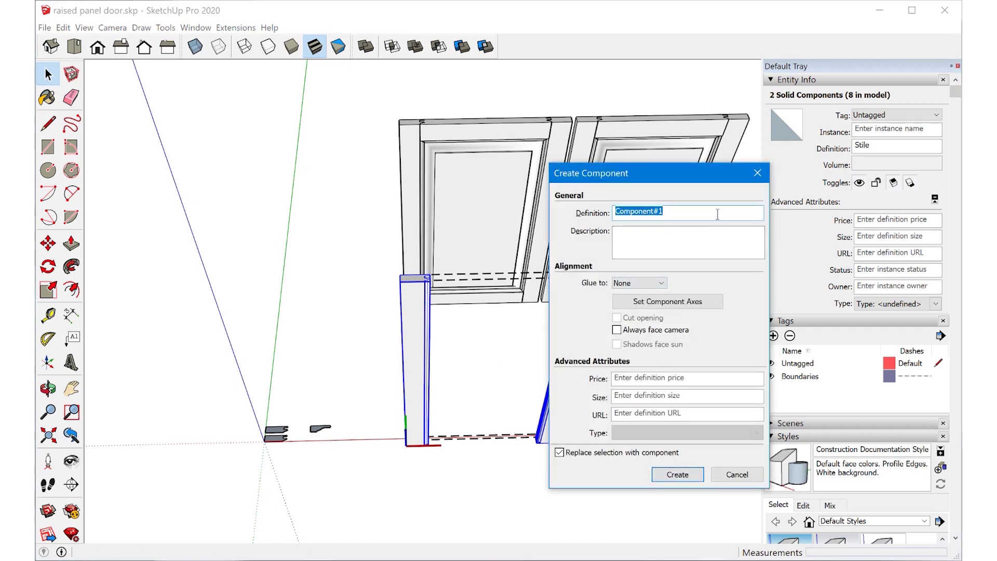
text(Door)
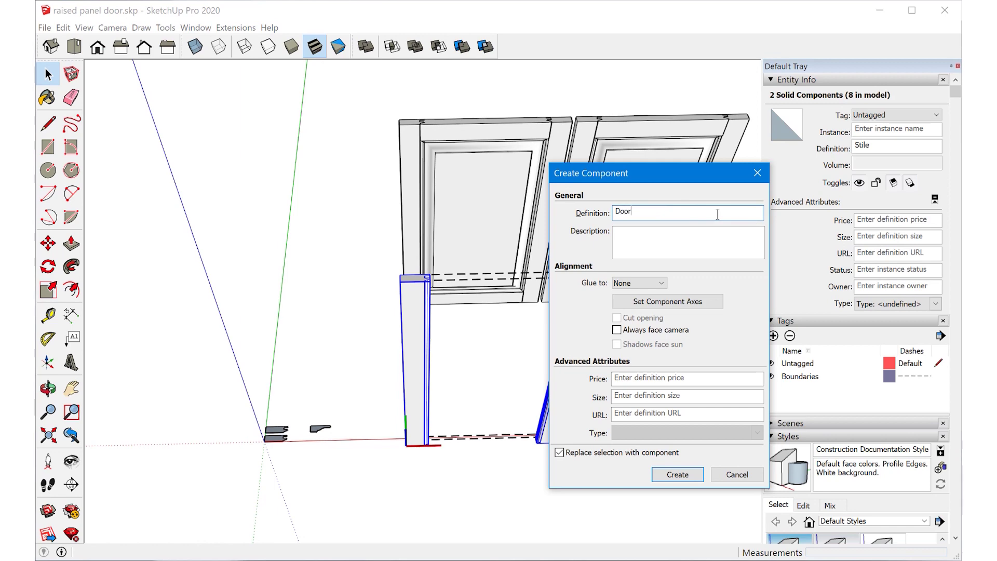
click(692, 474)
Copy the Door component into the second overlay outline, placing its upper outer corner on the outline's far upper corner
shift+middle_drag(605, 419, 454, 398)
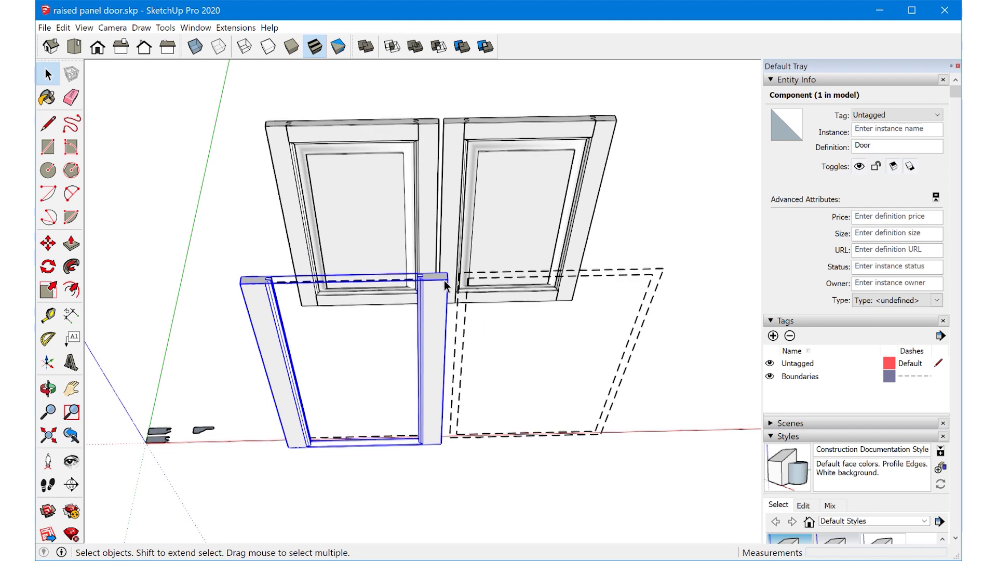
scroll(448, 279, up, 2)
key(m)
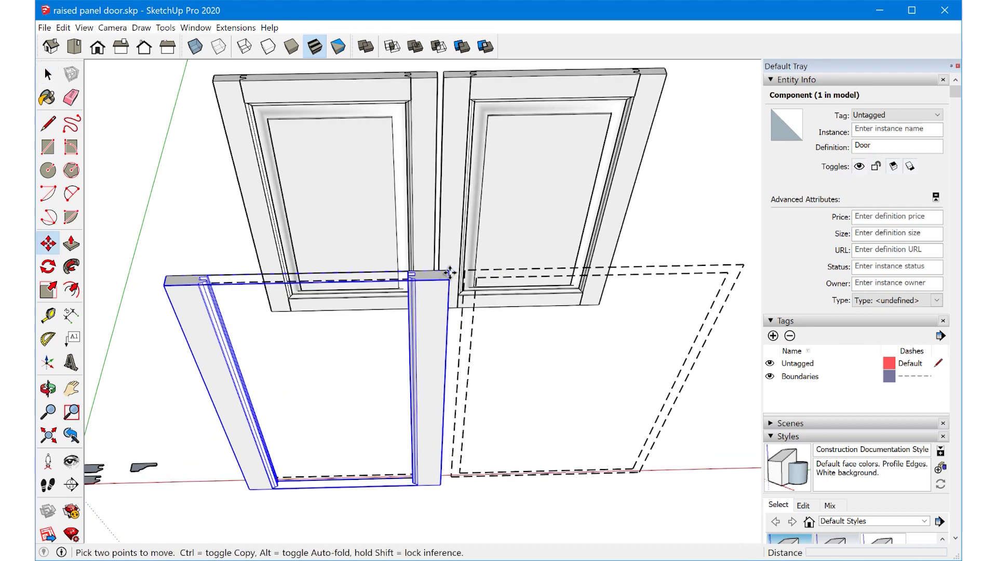
click(449, 272)
key(ctrl)
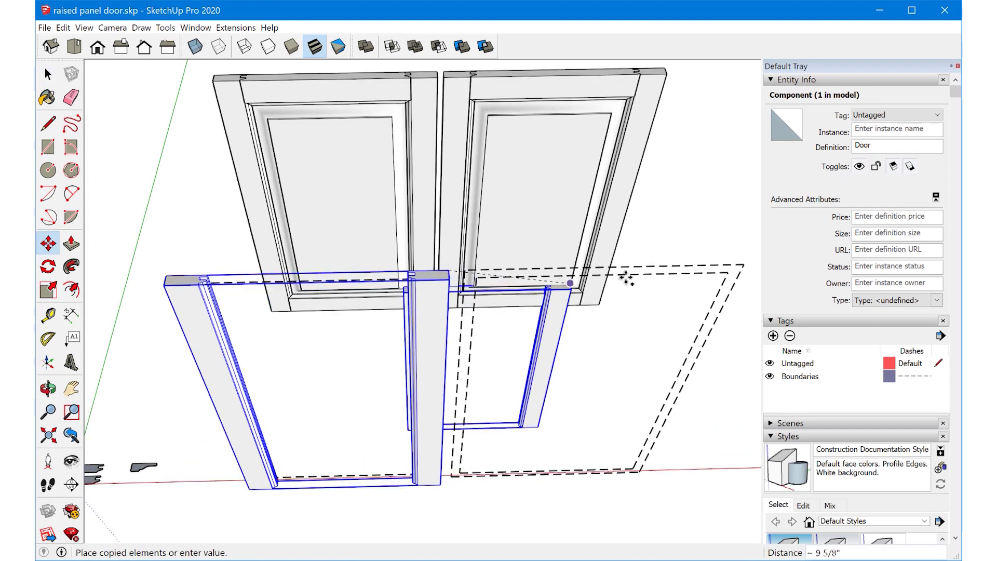
click(740, 263)
Open the first Door component for editing and select its stile nearest the second door
middle_drag(739, 263, 507, 348)
key(space)
double_click(479, 309)
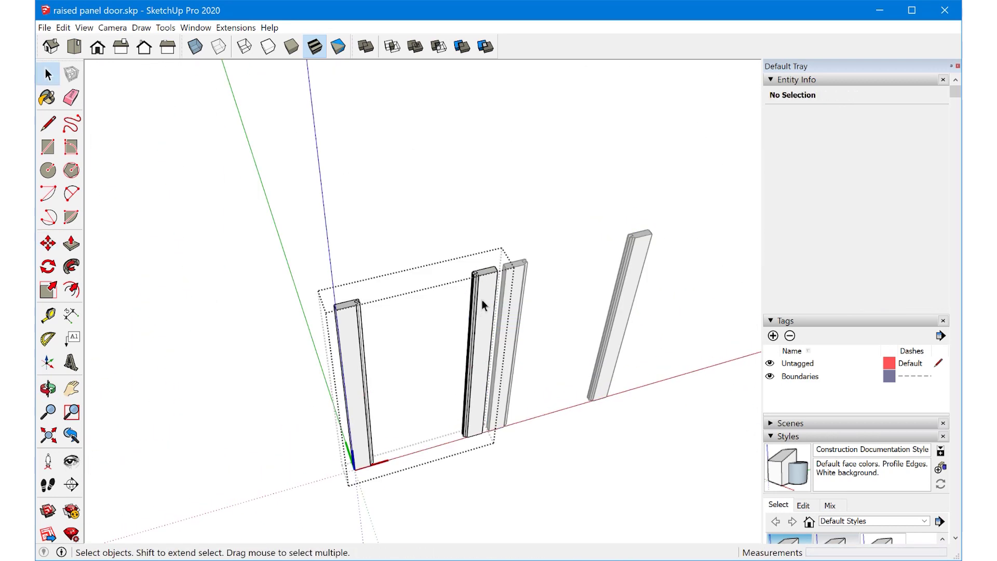
click(484, 310)
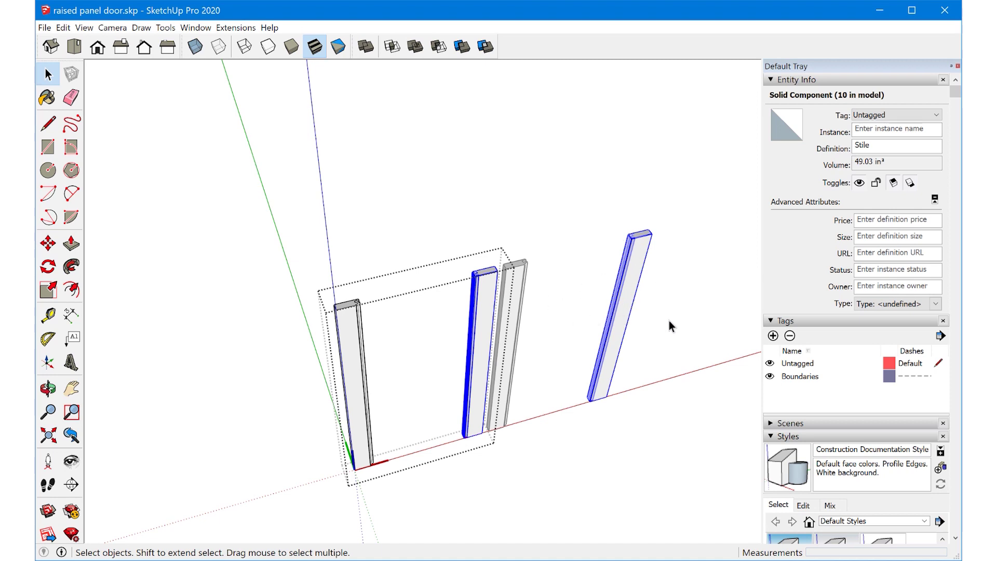
scroll(482, 304, up, 2)
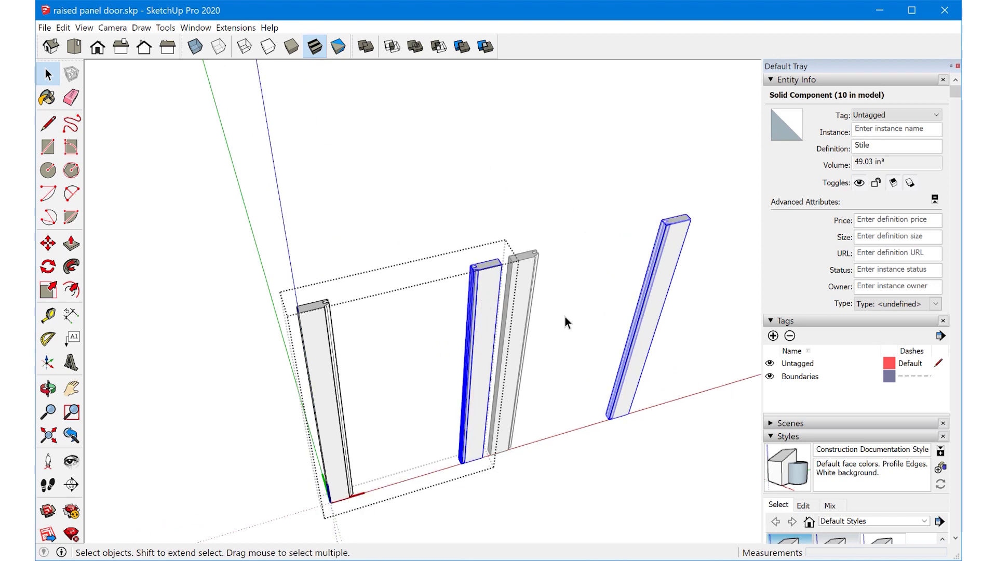
Show the rest of the model while editing the Door component, and review the Hide Rest Of Model option
scroll(379, 192, down, 3)
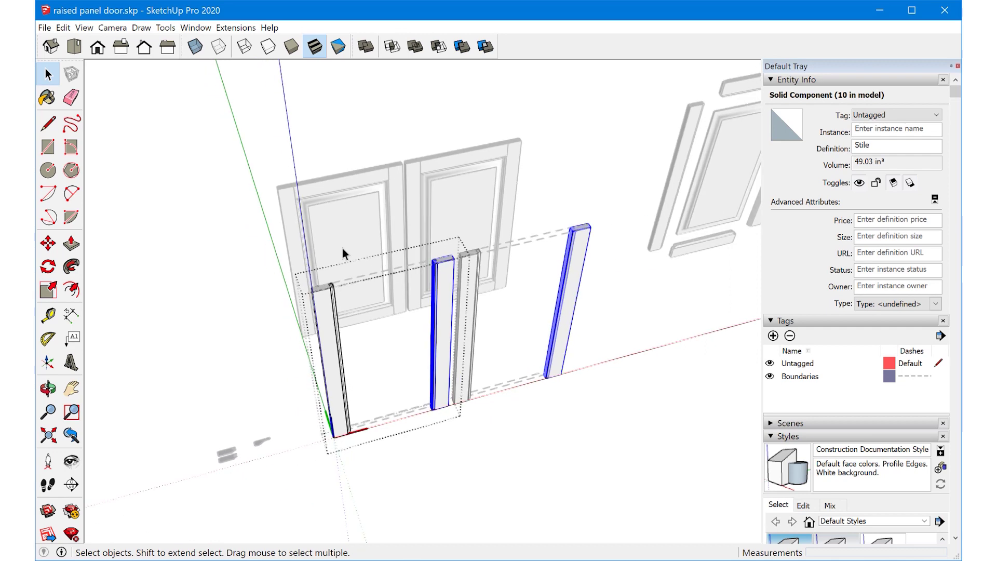
click(84, 28)
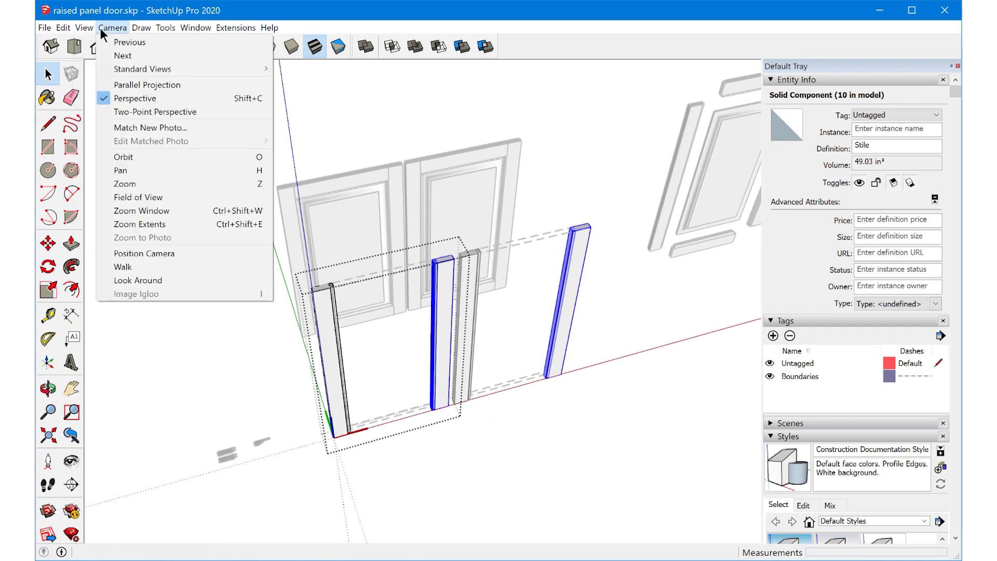
mouse_move(163, 223)
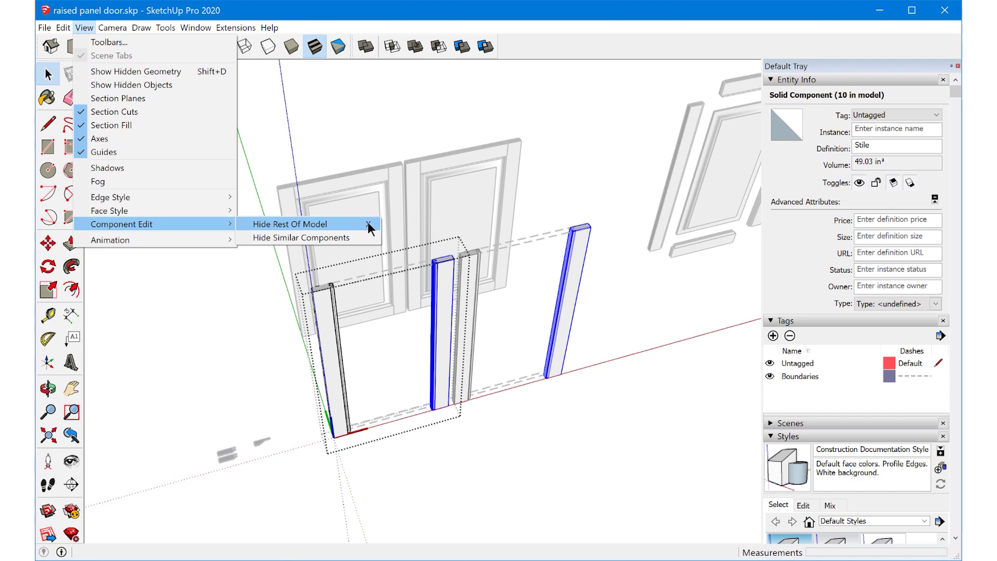
click(553, 203)
click(554, 204)
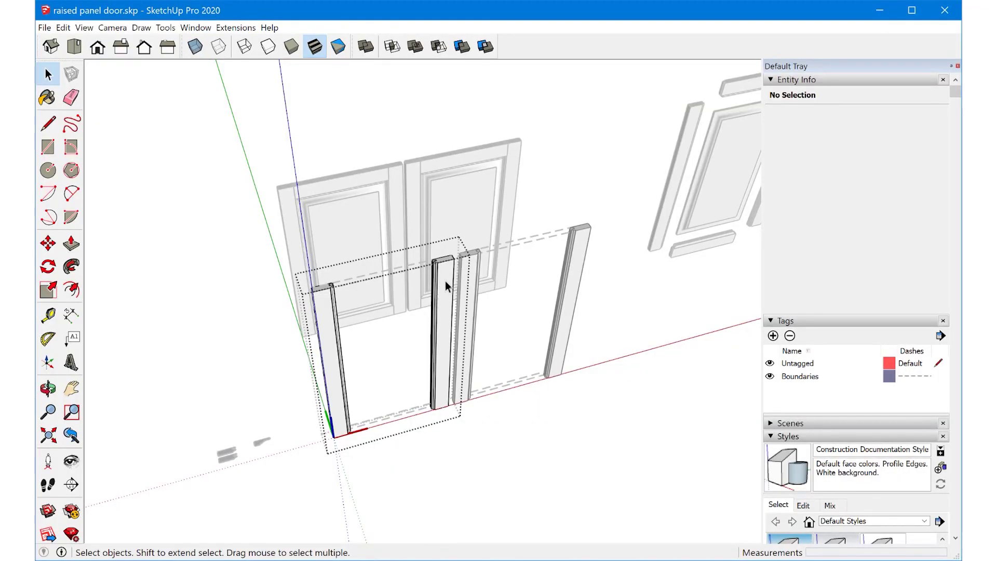
Copy the first door's stile nearest the second door about 6 1/4" toward the opposite stile
scroll(442, 279, up, 2)
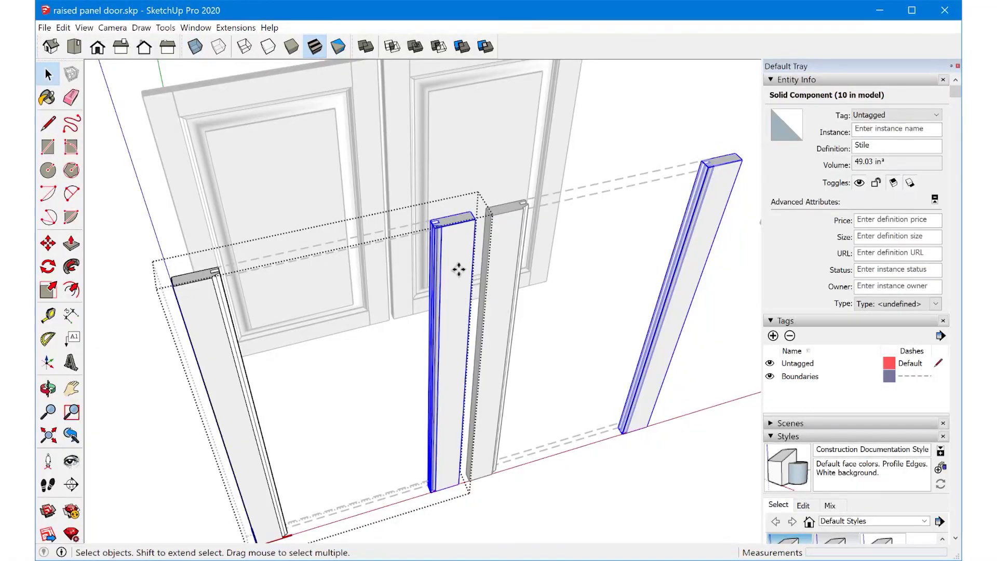
key(m)
click(473, 222)
key(ctrl)
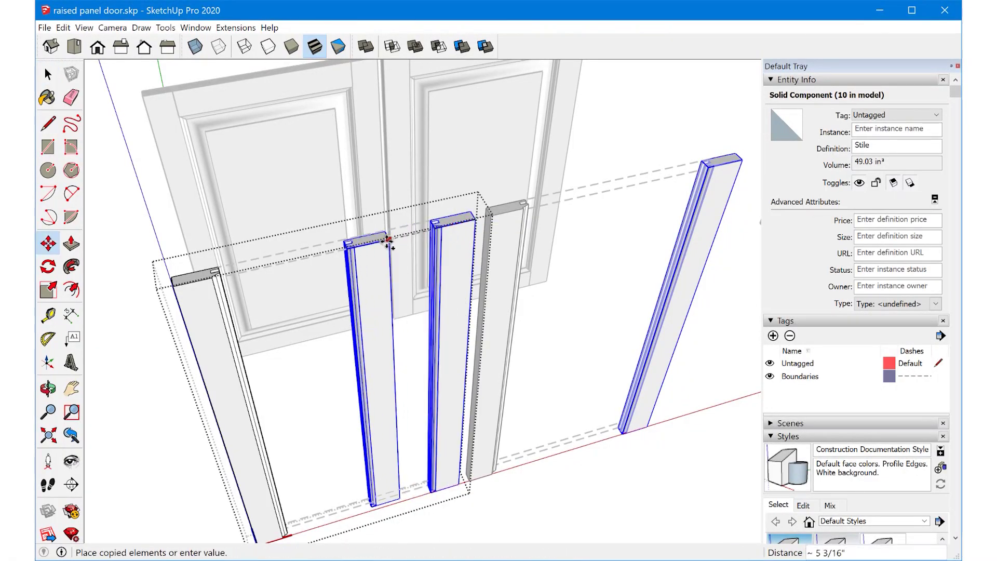
click(371, 243)
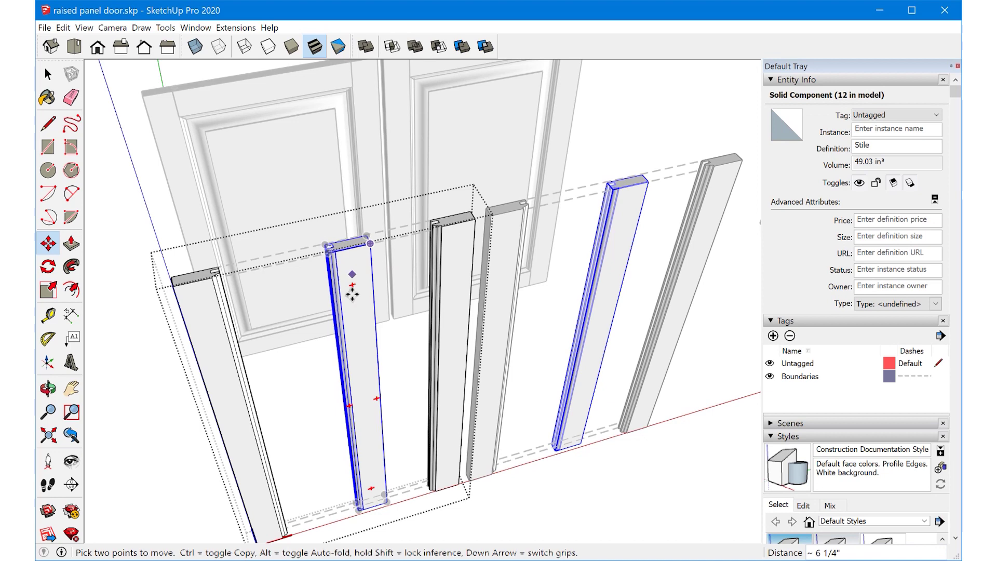
Rotate the copied stile to horizontal with its profiled edge facing down, and move its end corner to the door's upper corner
click(336, 310)
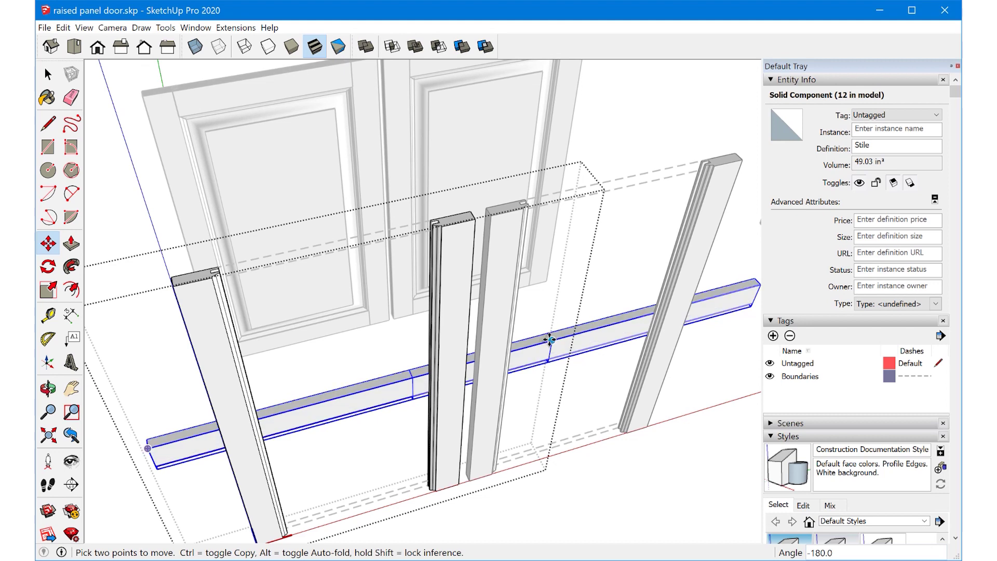
click(550, 339)
click(475, 220)
middle_drag(477, 222, 613, 251)
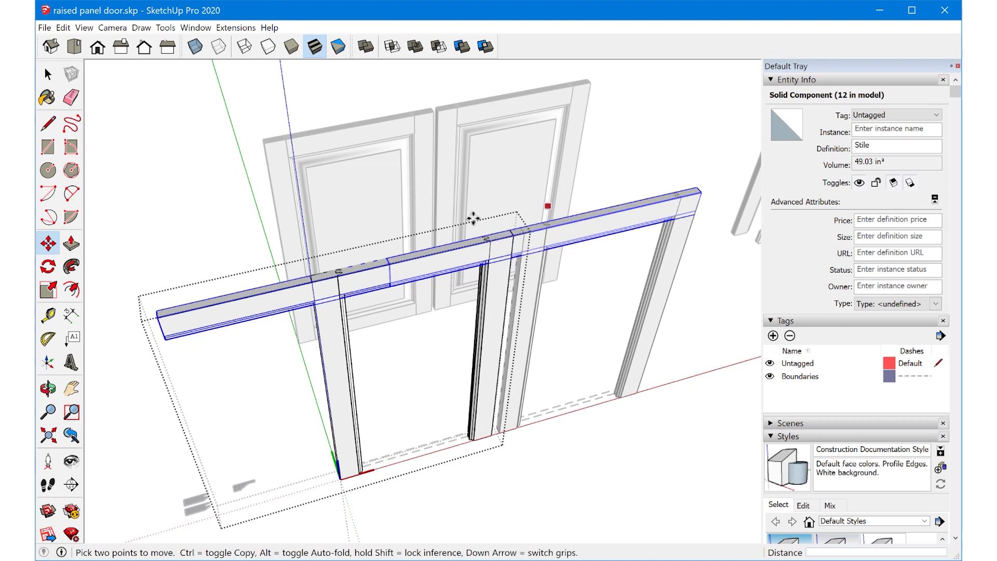
Make the horizontal stile copy unique from the vertical stiles
key(space)
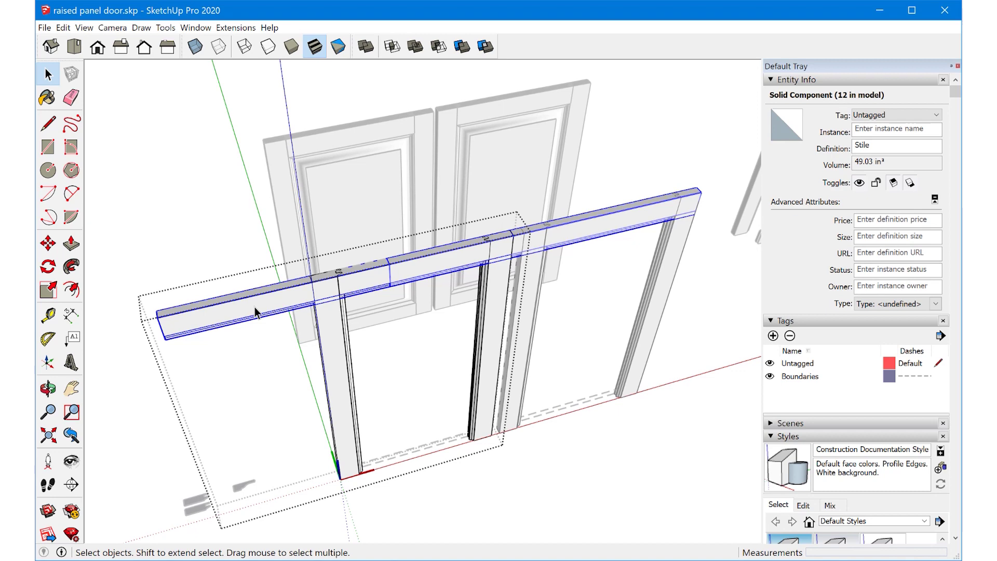
right_click(254, 311)
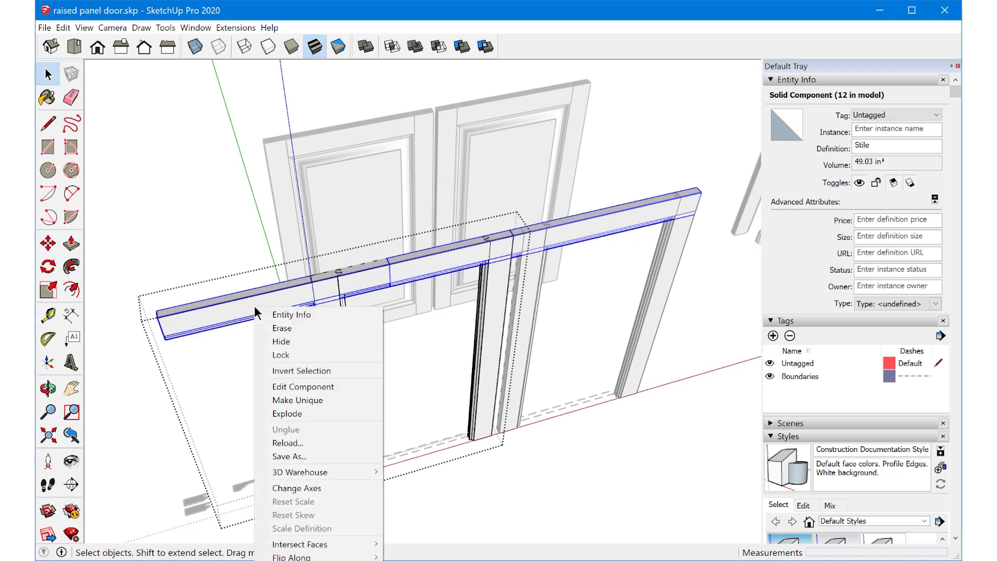
click(327, 400)
Shorten the horizontal piece with Push/Pull, pushing its overhanging end back until it ends partway across the outer stile
scroll(211, 330, up, 3)
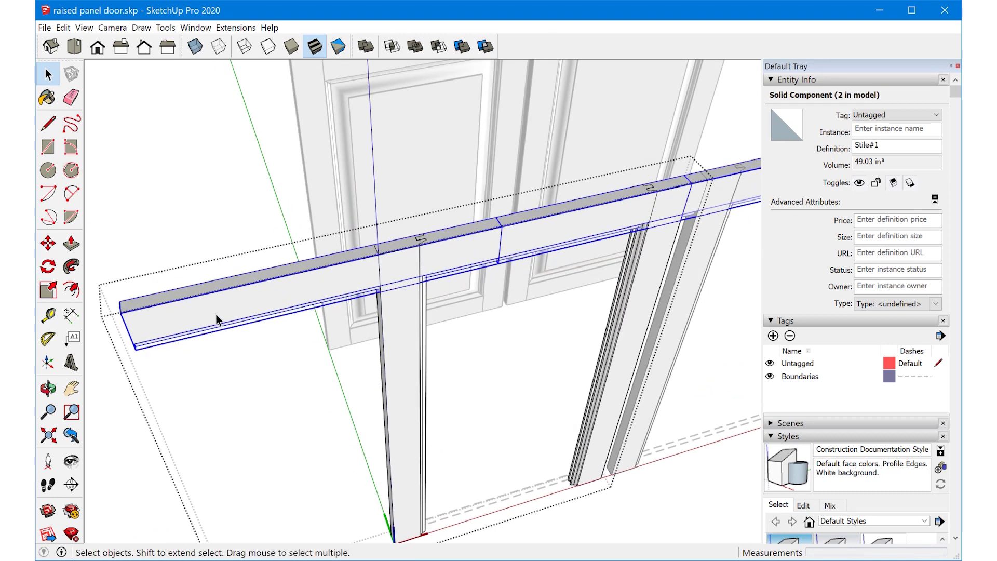
double_click(214, 322)
middle_drag(211, 325, 305, 294)
key(p)
click(313, 312)
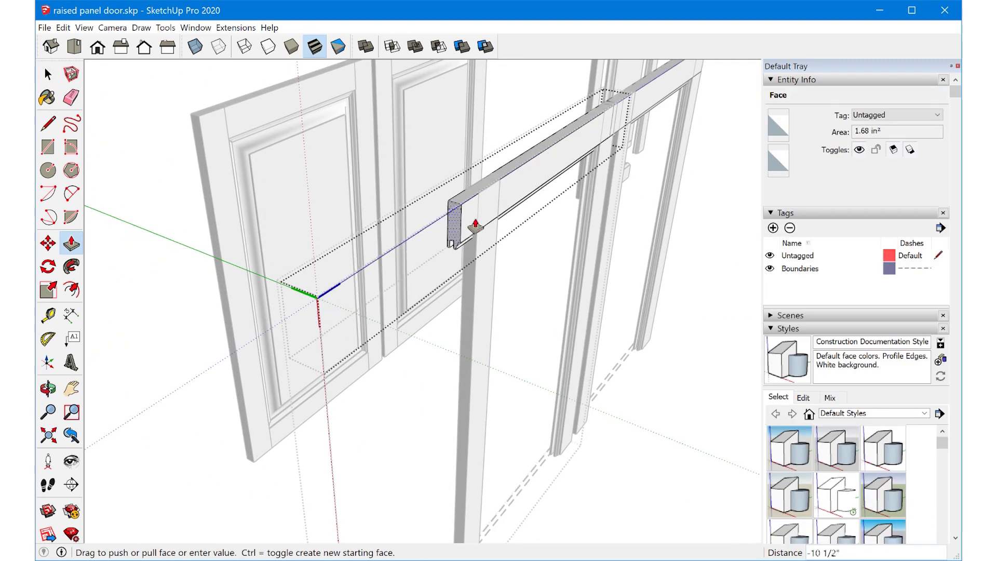
click(493, 207)
middle_drag(645, 182, 494, 205)
middle_drag(560, 260, 422, 240)
Examine the overlap between the horizontal piece and the outer stile, and check the available toolbars for Solid Tools
key(space)
click(454, 258)
scroll(301, 278, up, 5)
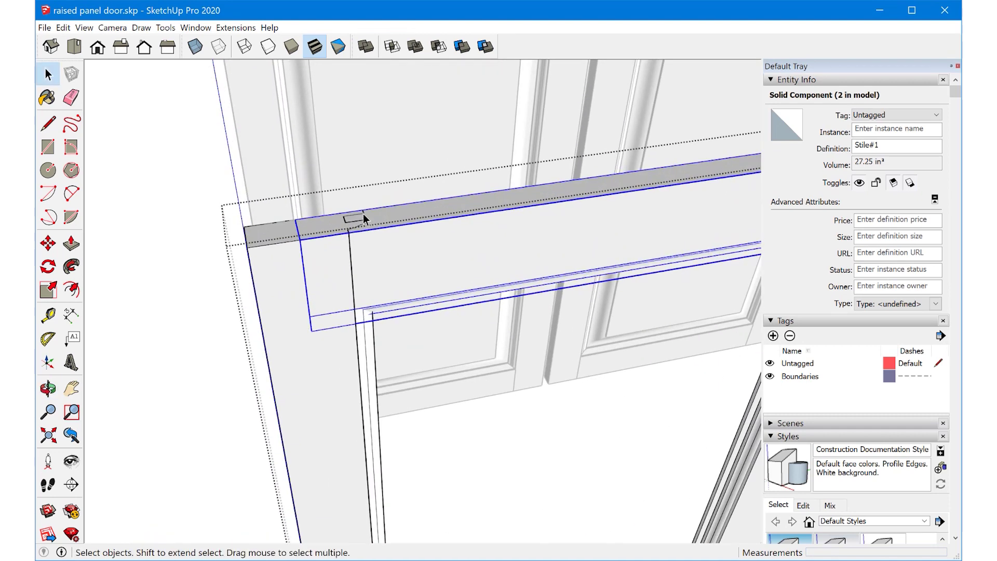
middle_drag(371, 228, 383, 344)
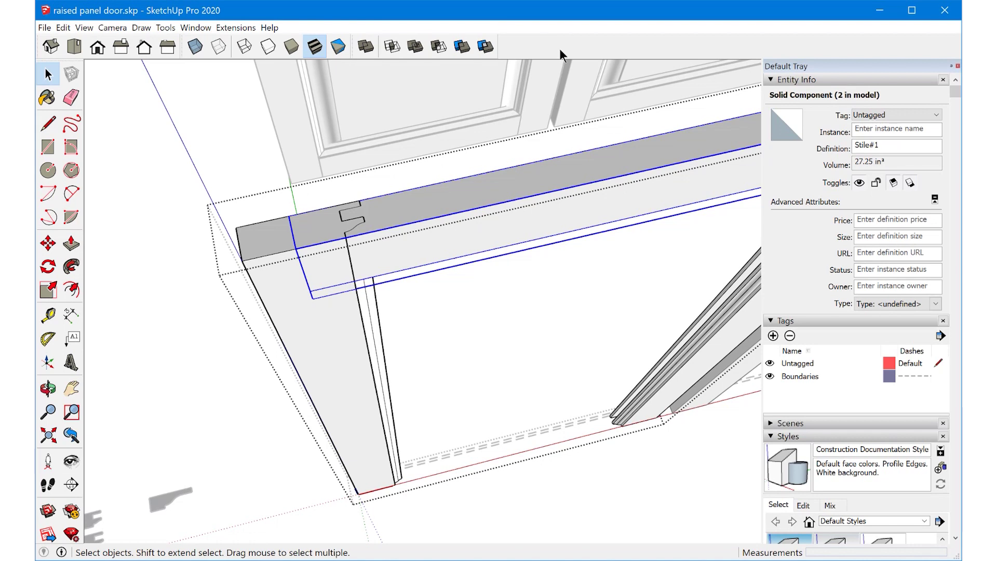
right_click(559, 48)
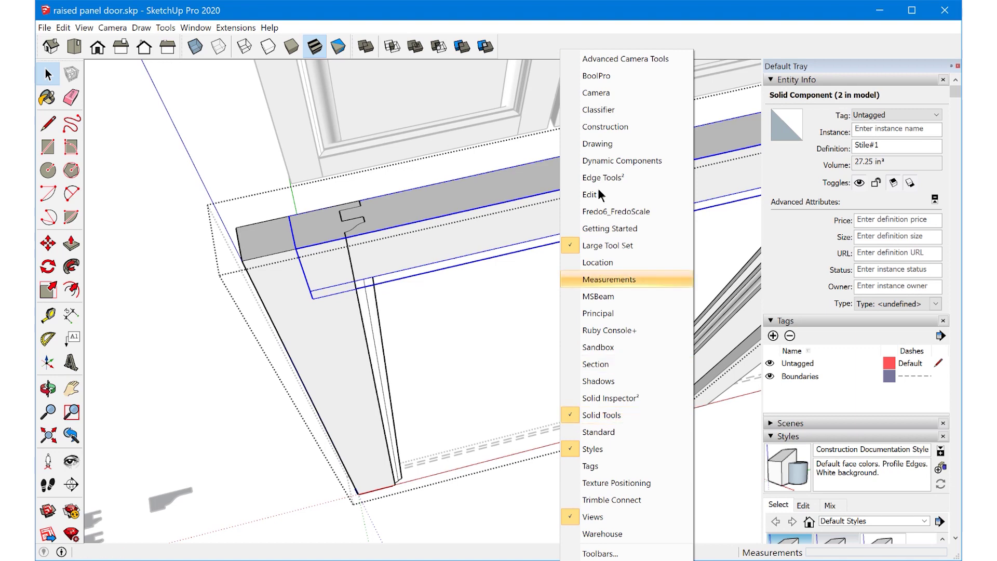
click(514, 67)
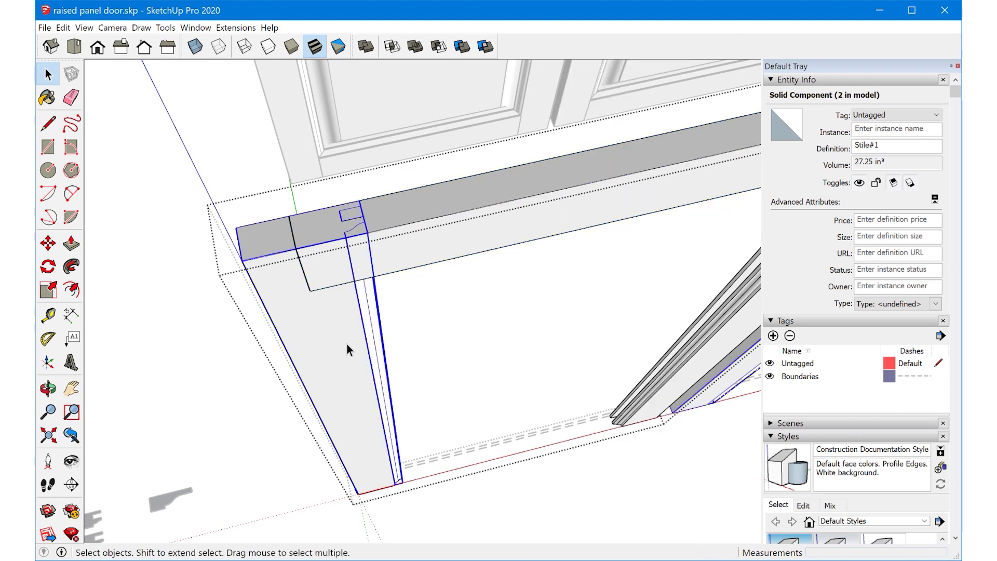
Trim the horizontal piece against both vertical stiles of the door with the Trim solid tool
click(347, 351)
scroll(332, 358, down, 2)
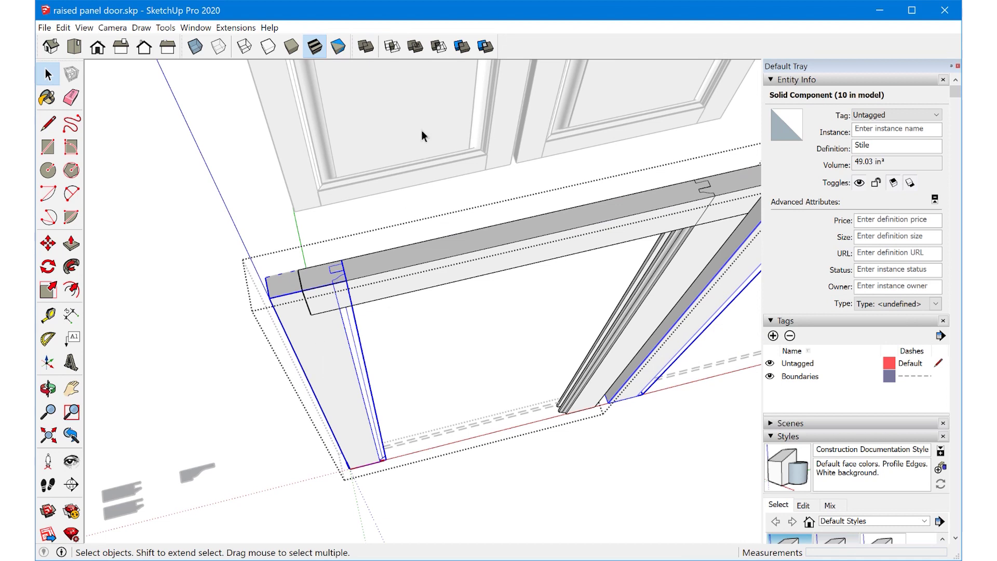
click(462, 48)
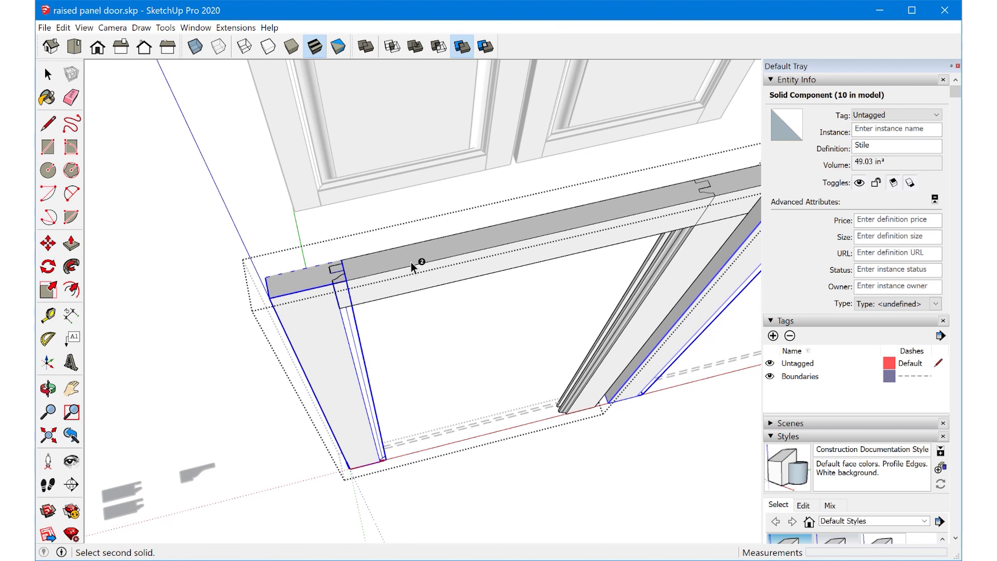
click(394, 296)
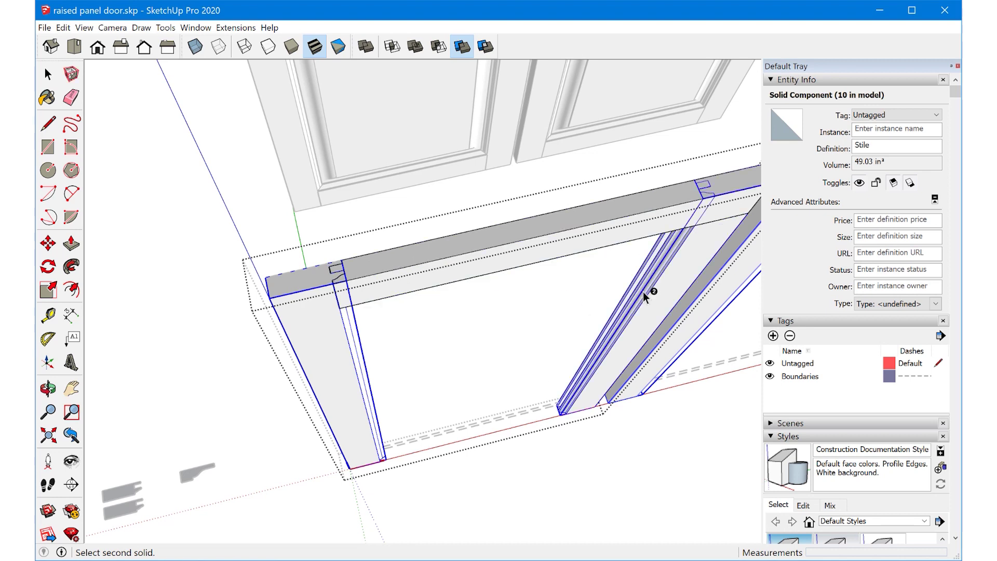
click(690, 254)
click(640, 223)
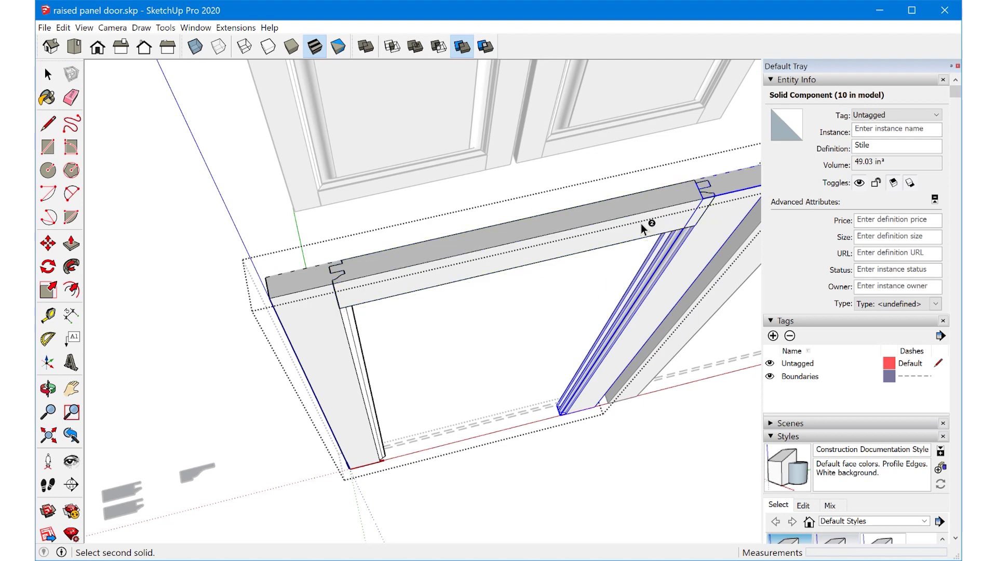
key(space)
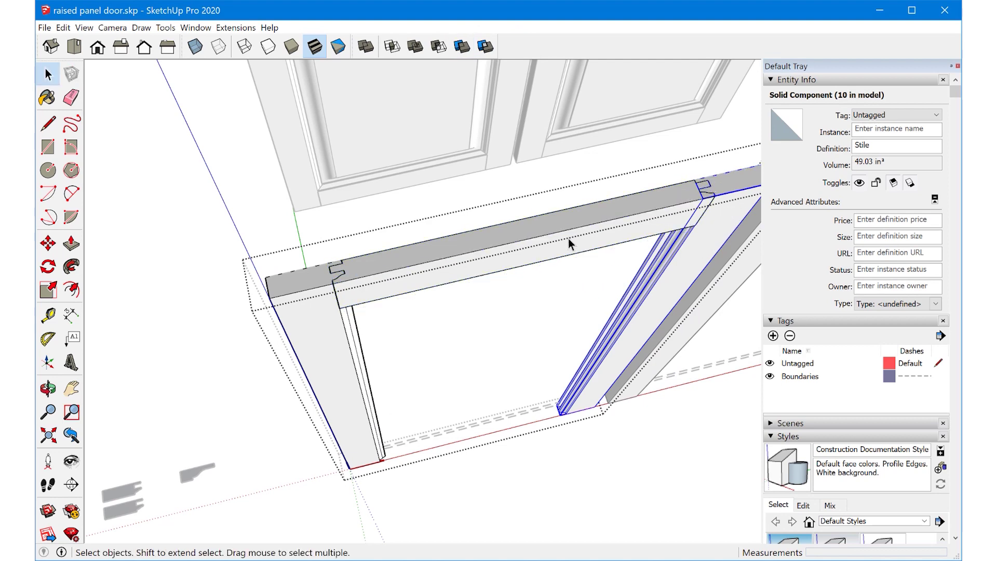
Examine the coped profile on the end of the trimmed horizontal piece
double_click(568, 238)
middle_drag(579, 232, 514, 370)
key(2)
middle_drag(331, 255, 347, 289)
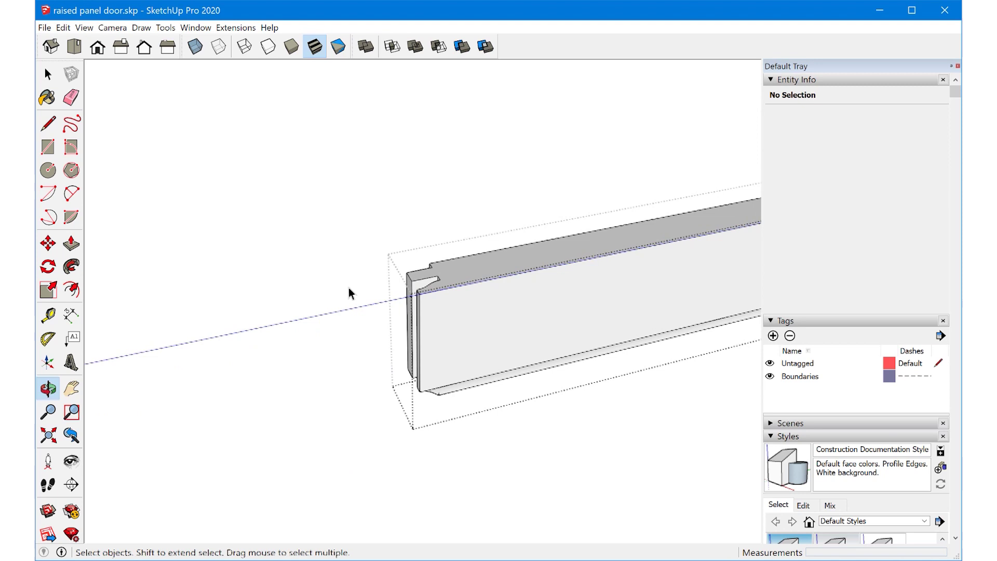
scroll(271, 305, down, 4)
scroll(474, 382, up, 8)
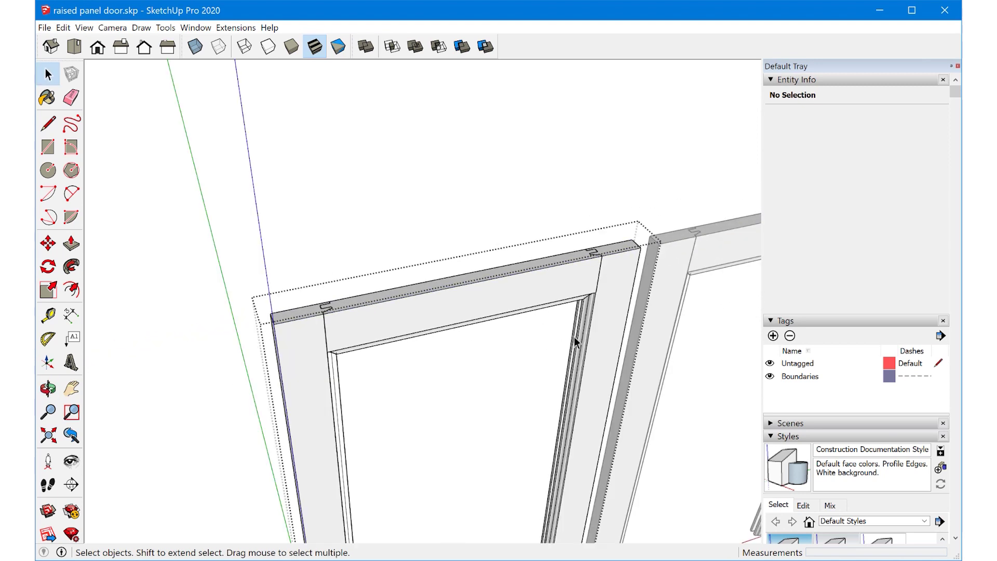
Collapse the Tags and Styles sections and inspect how the trimmed piece is listed under the Door components in the Outliner
click(768, 320)
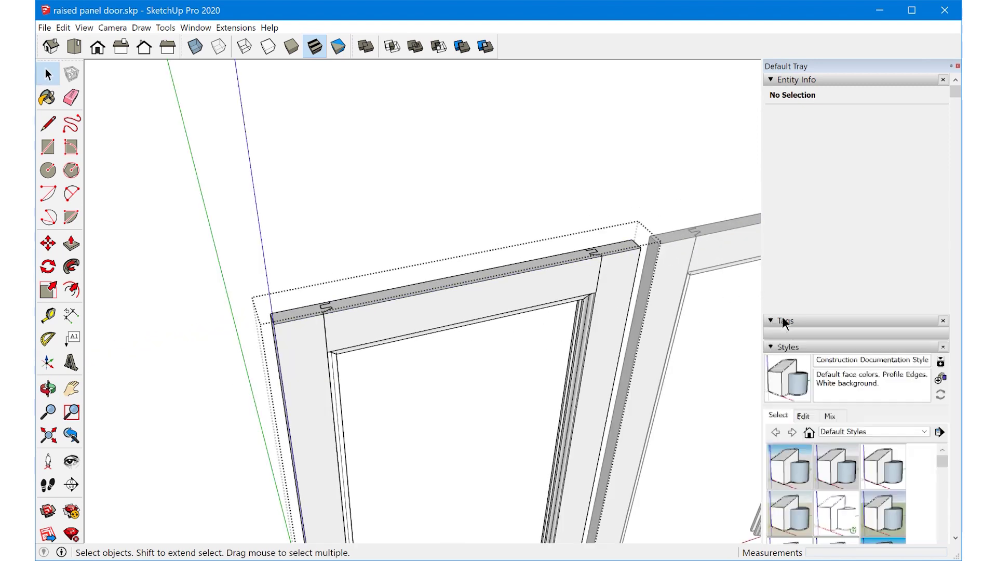
click(787, 345)
scroll(789, 406, down, 1)
scroll(789, 407, down, 2)
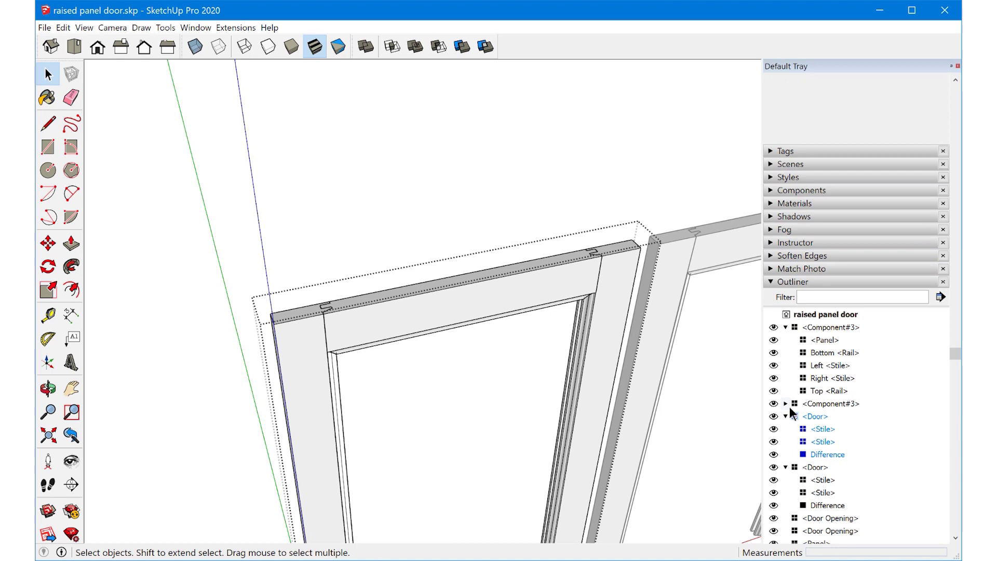
scroll(831, 430, down, 1)
click(830, 411)
scroll(833, 411, down, 2)
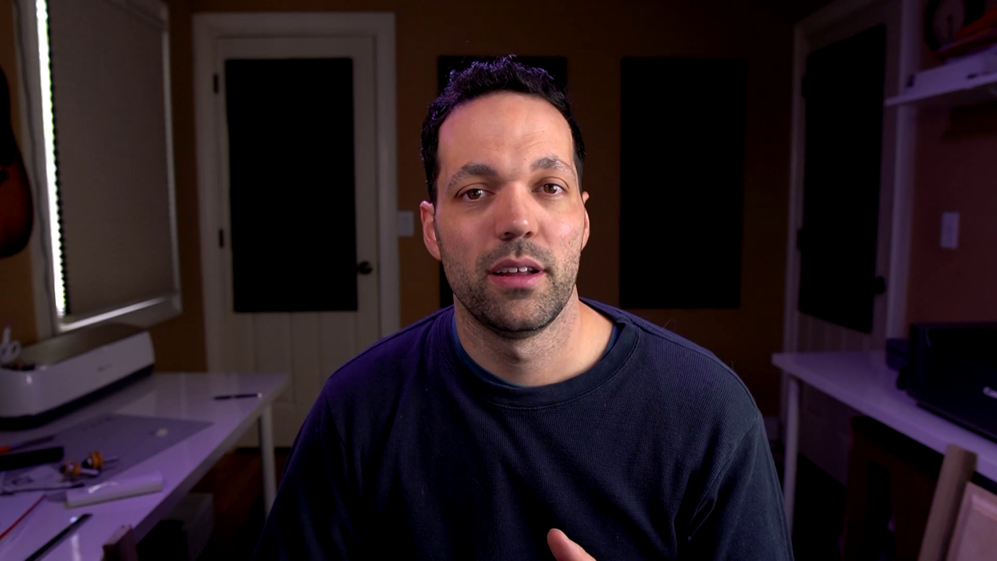
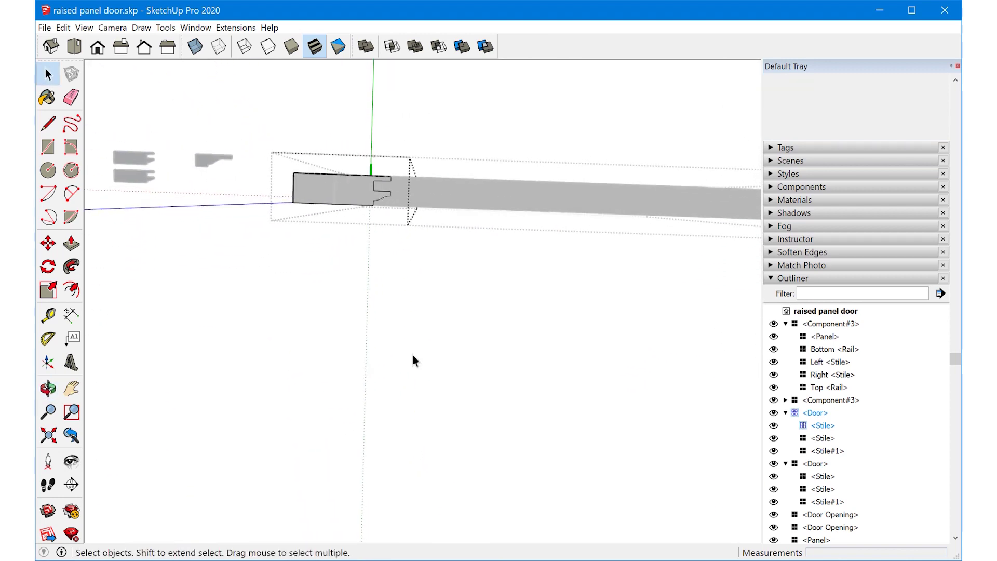
In a top view with parallel projection, select all faces of the profiled inner edge of the outer vertical stile
click(78, 46)
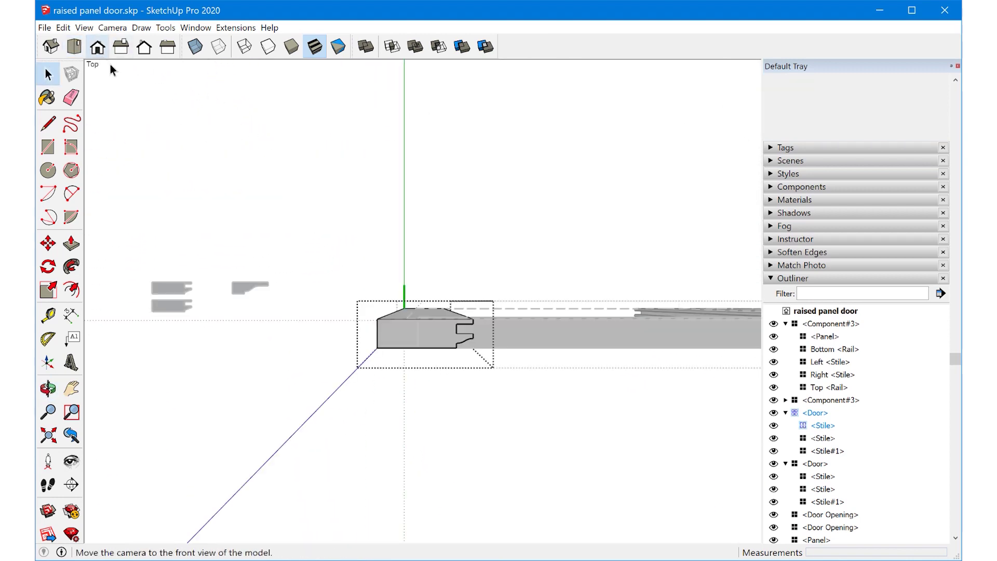
click(112, 27)
click(127, 84)
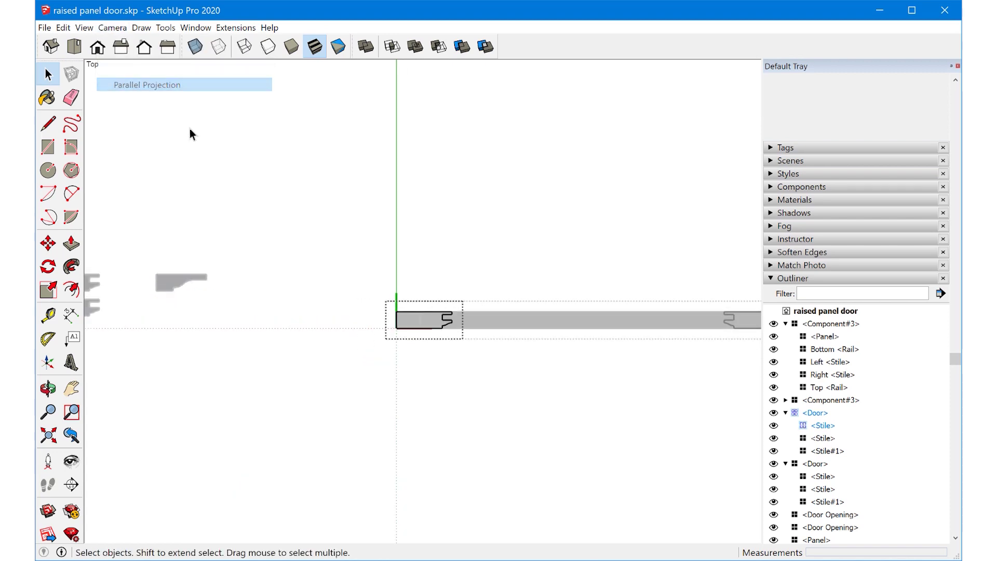
scroll(469, 327, up, 4)
drag(389, 210, 548, 429)
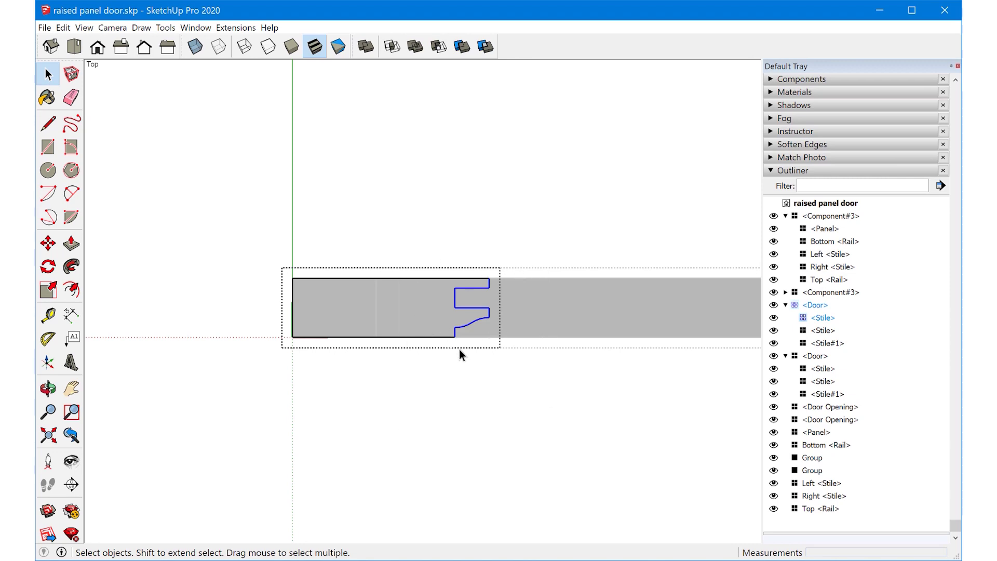
Check the selected profiled edge along the stile's full length, and return the camera to perspective projection
mouse_move(384, 297)
middle_down()
mouse_move(507, 289)
mouse_move(380, 283)
middle_up()
scroll(401, 379, down, 2)
scroll(401, 378, up, 3)
middle_drag(403, 363, 536, 322)
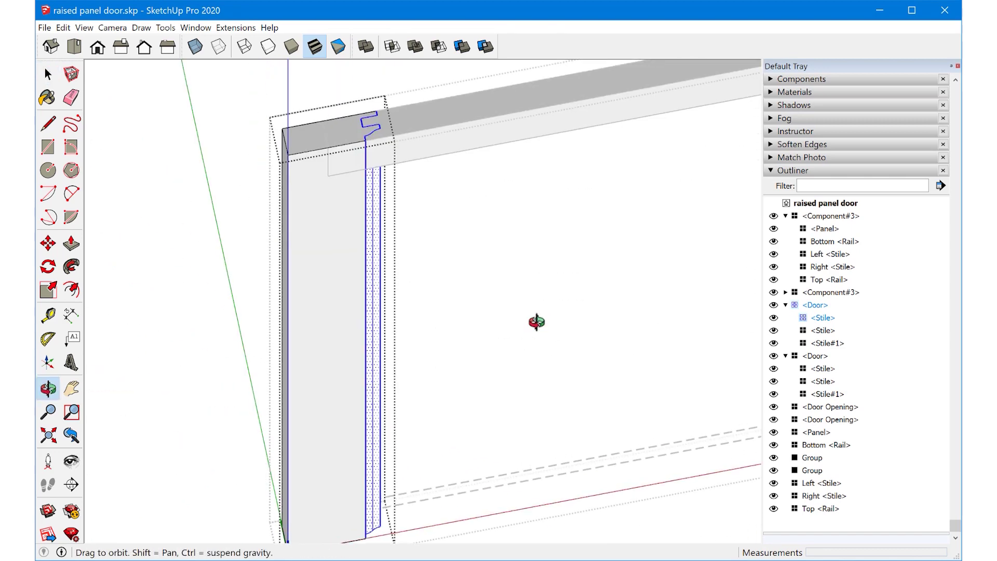
click(112, 27)
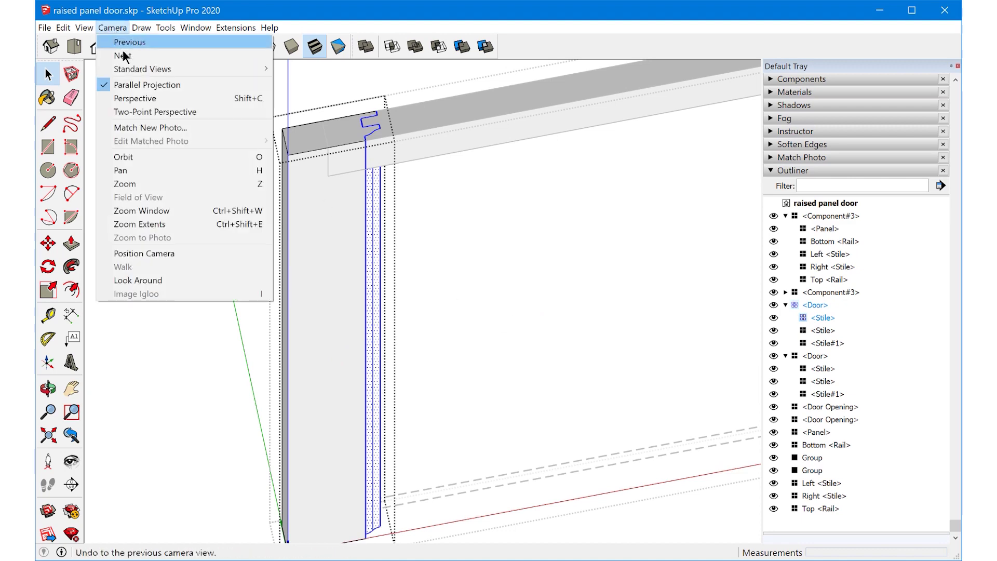
click(134, 99)
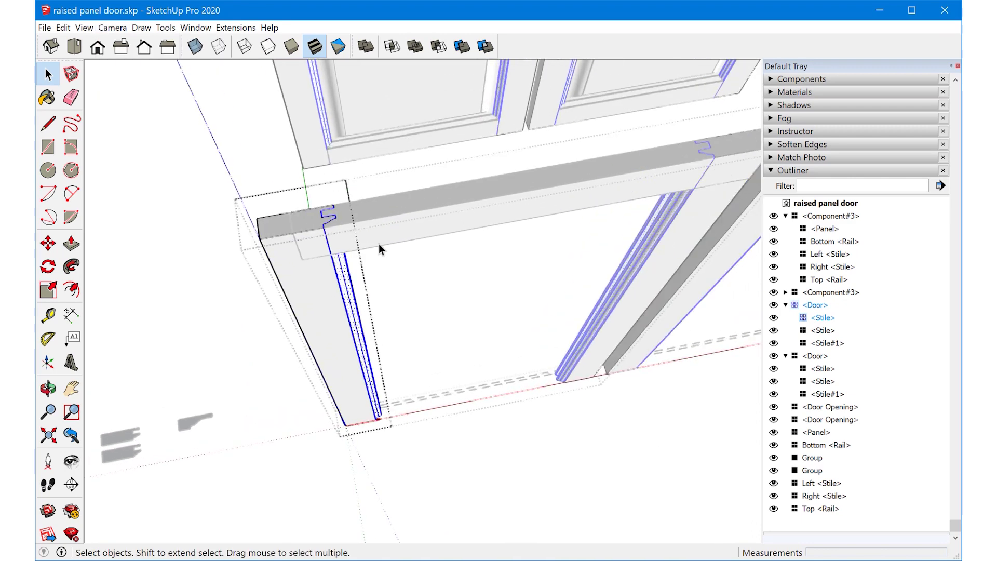
Open the horizontal piece for editing and paste the copied stile edge profile in place inside it
double_click(409, 214)
click(462, 205)
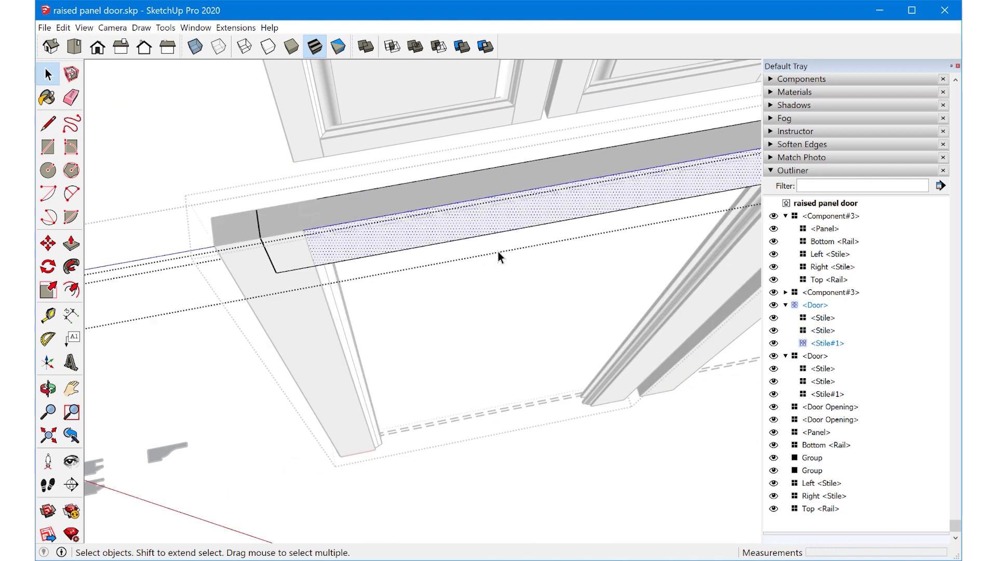
scroll(471, 307, down, 2)
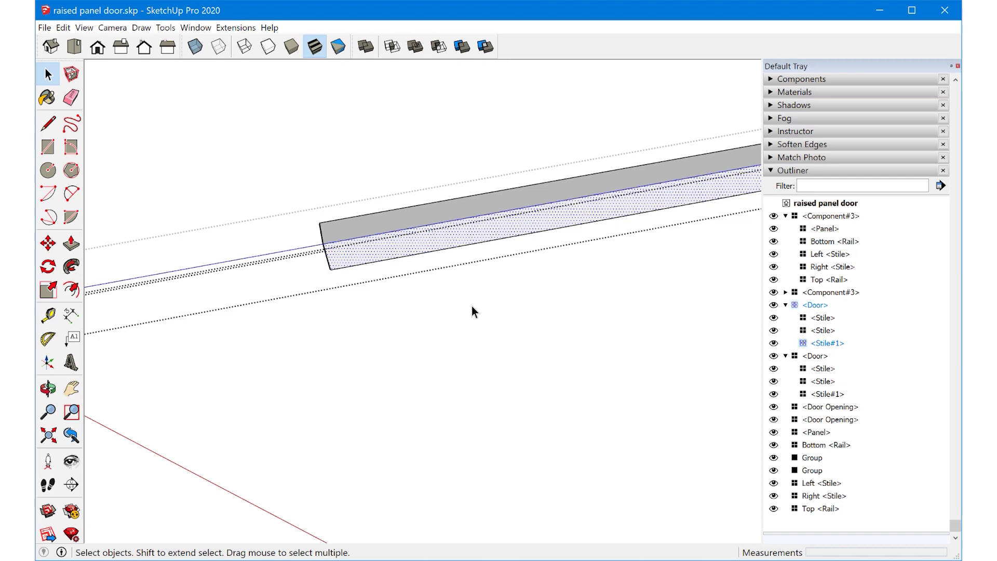
click(63, 28)
click(103, 112)
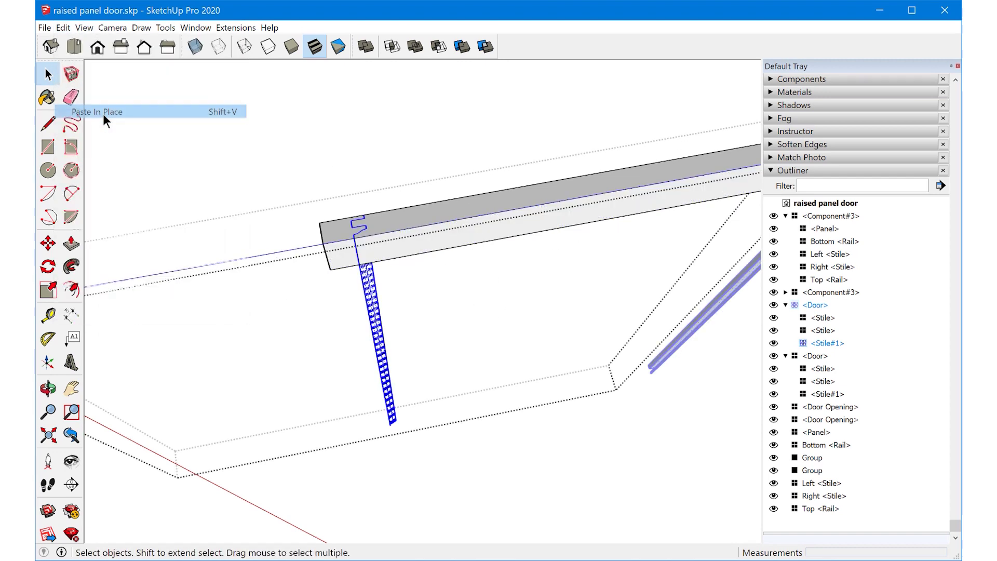
Examine from below how the pasted profile faces meet the profiled edge of the horizontal piece
middle_drag(371, 273, 276, 89)
key(space)
scroll(369, 311, up, 8)
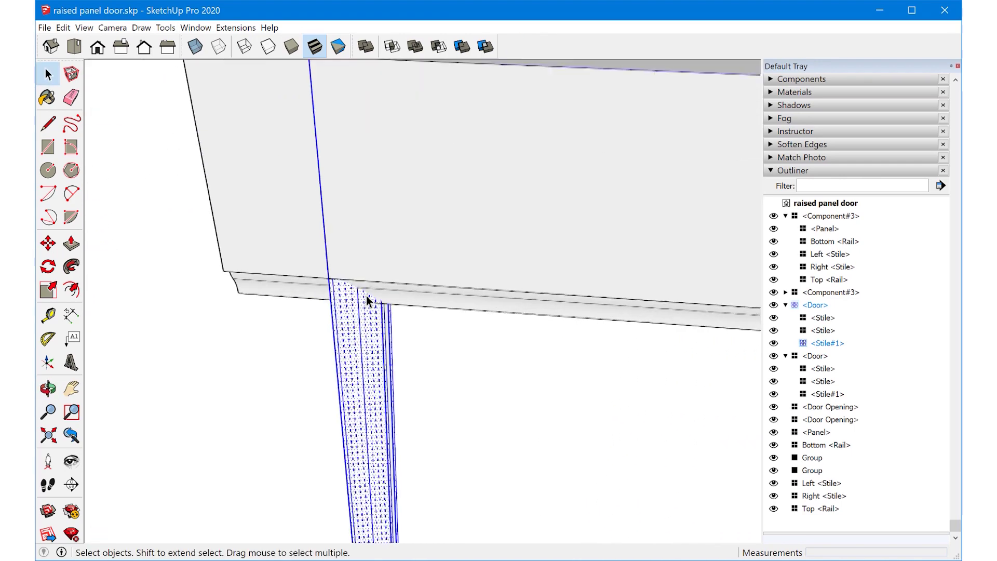
middle_drag(369, 295, 322, 198)
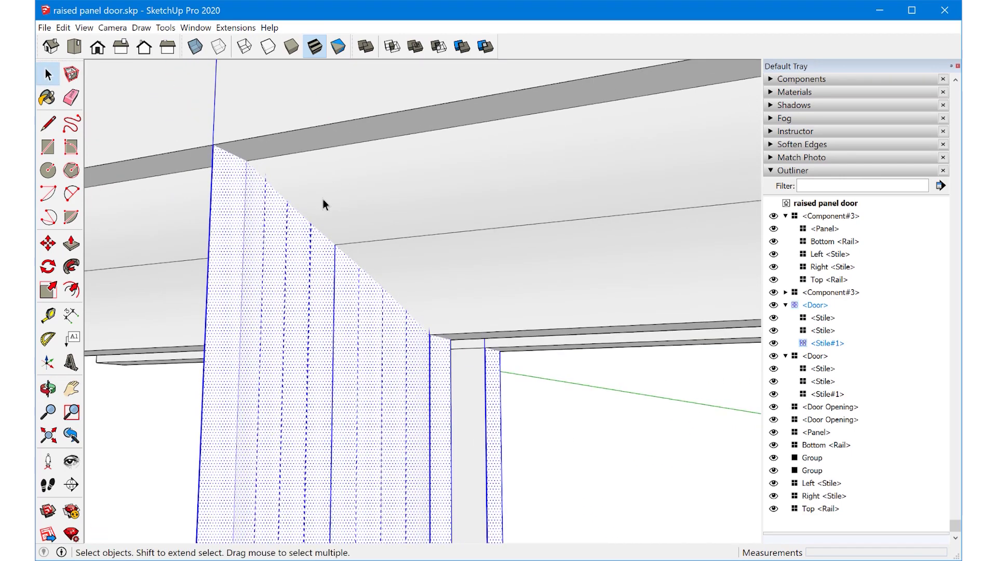
click(311, 207)
click(298, 222)
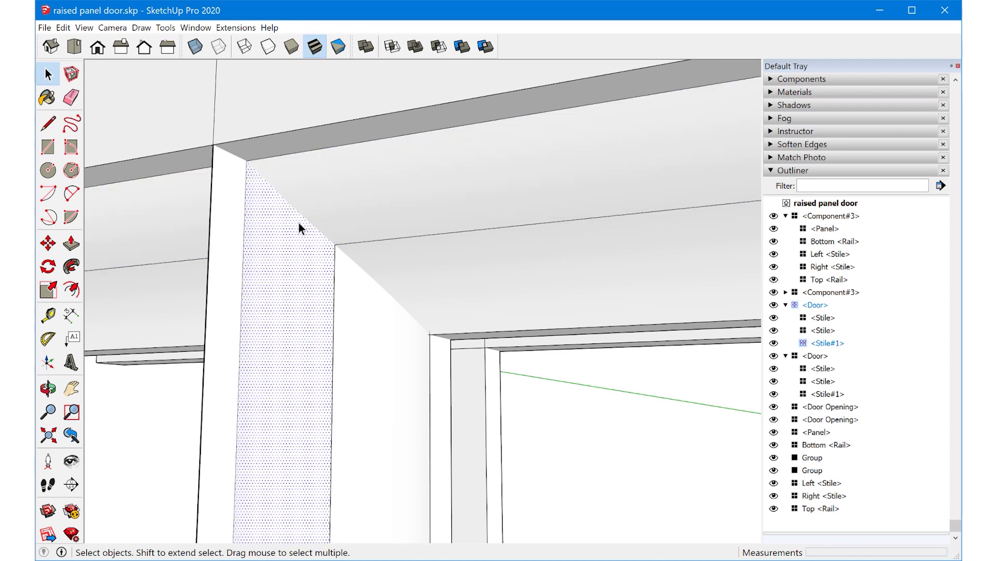
click(300, 209)
click(300, 214)
click(300, 210)
click(300, 231)
scroll(329, 285, down, 6)
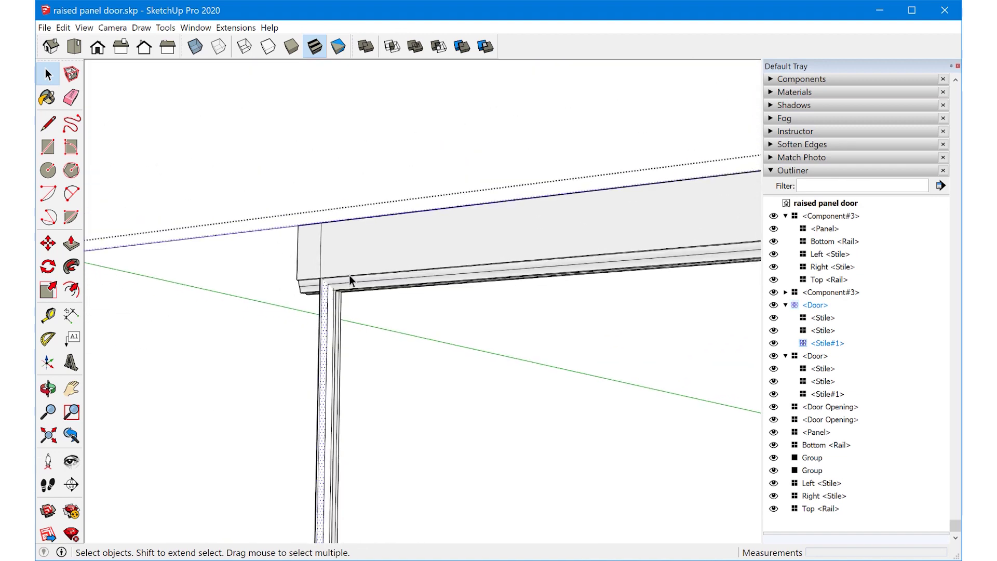
scroll(291, 286, down, 4)
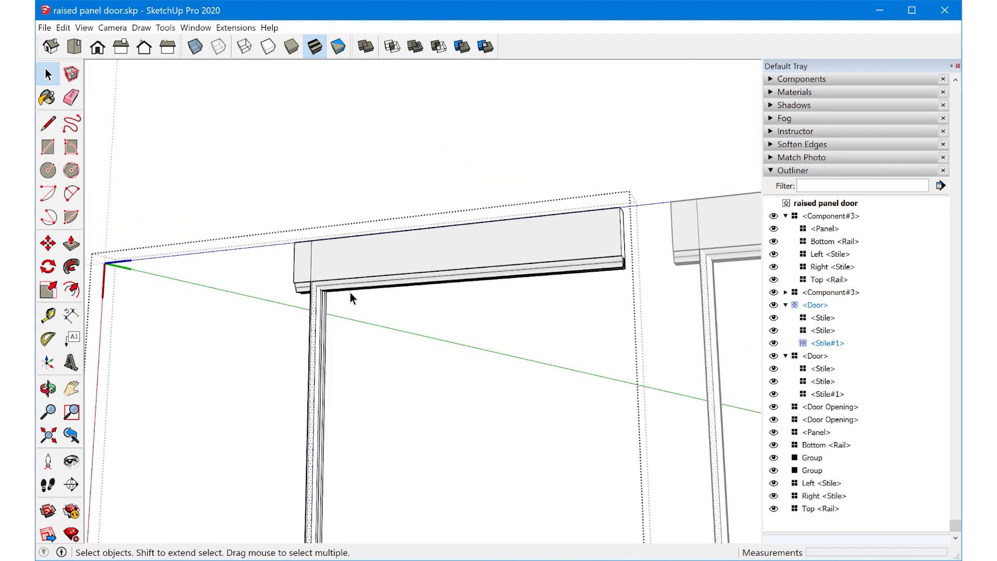
Intersect all faces inside the horizontal piece, including the pasted profile, using Intersect Faces With Context
click(347, 263)
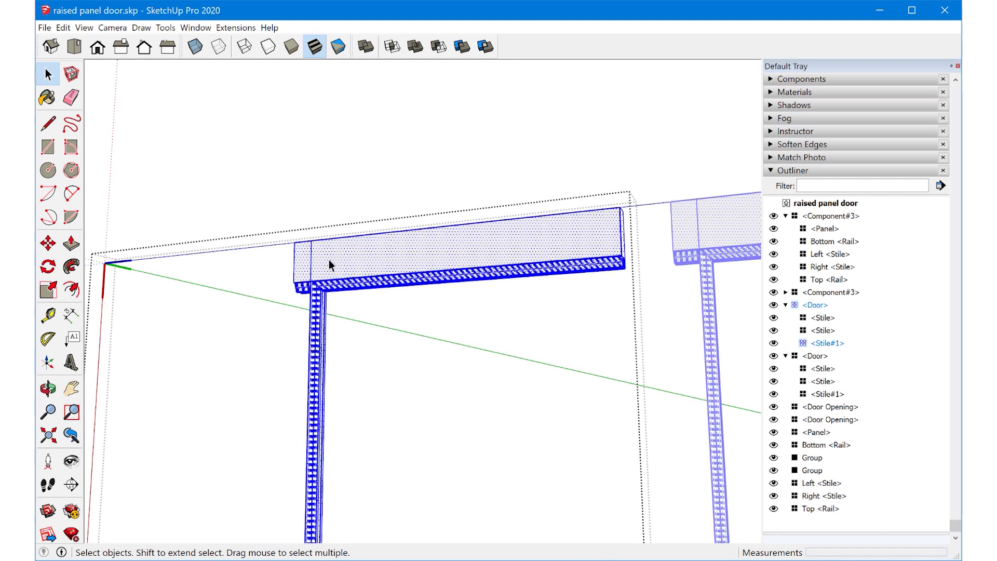
right_click(332, 251)
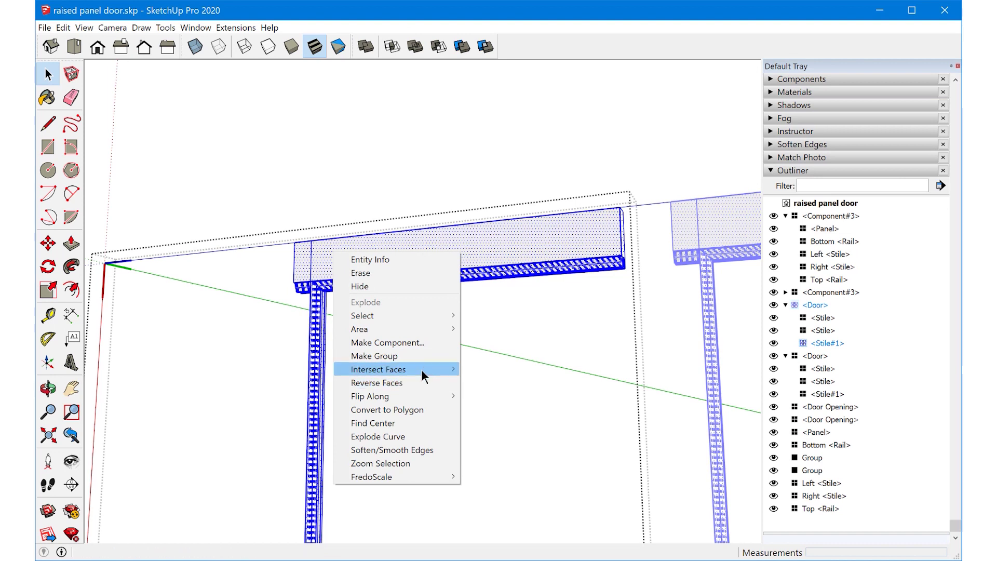
mouse_move(421, 369)
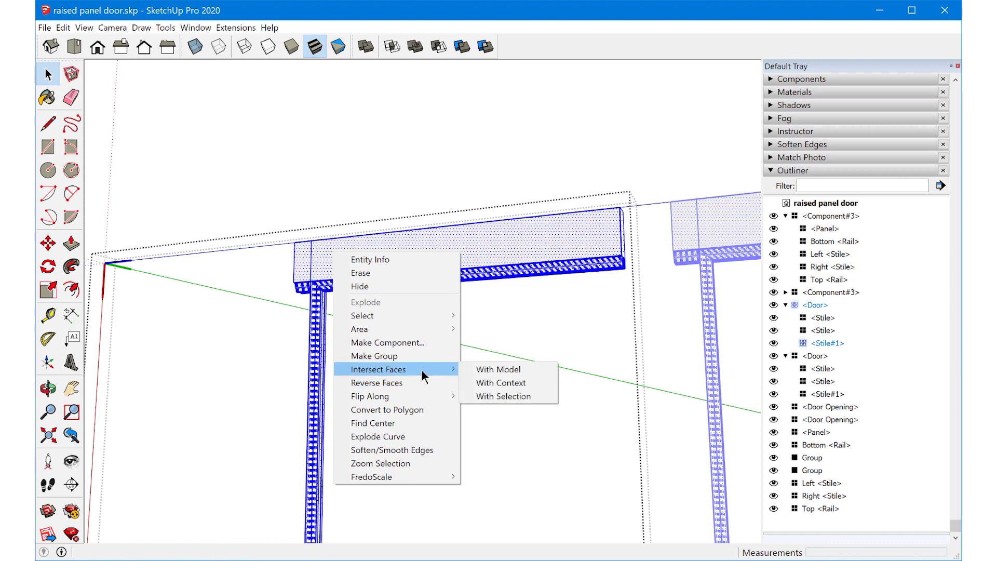
click(515, 384)
Delete the pasted stile profile faces that extend below the horizontal piece
middle_drag(430, 290, 407, 265)
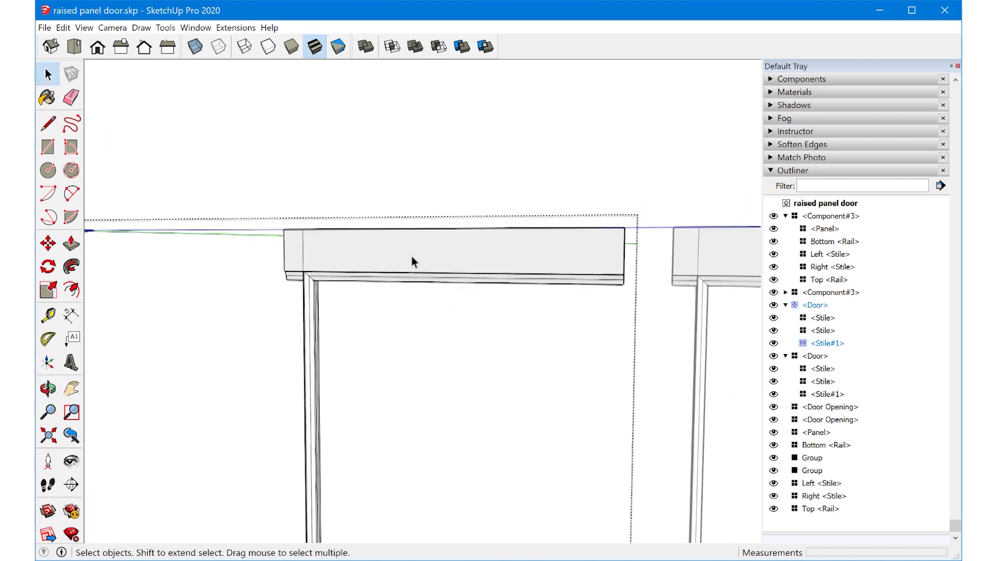
scroll(384, 273, down, 4)
drag(284, 543, 302, 523)
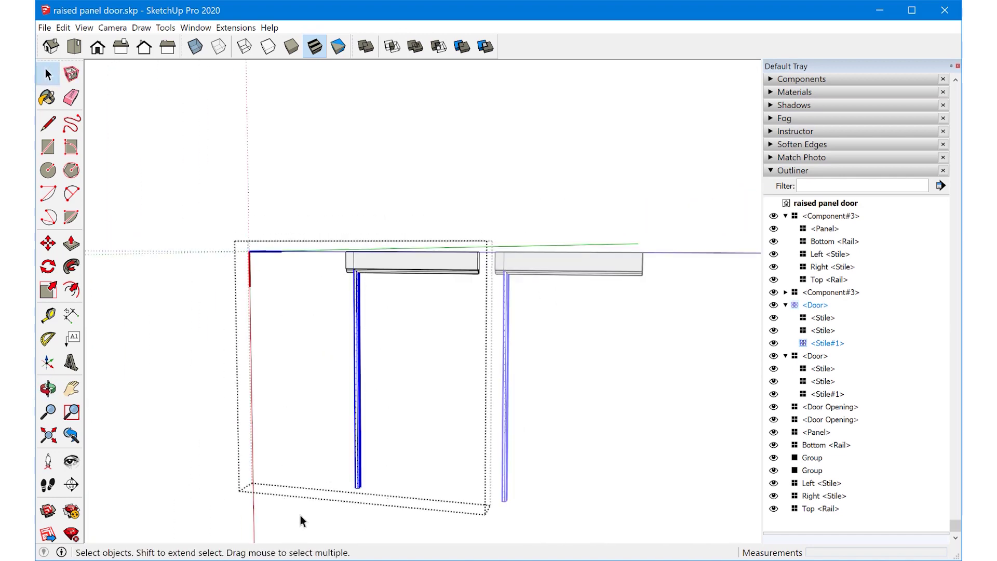
middle_drag(359, 389, 369, 350)
scroll(351, 262, up, 6)
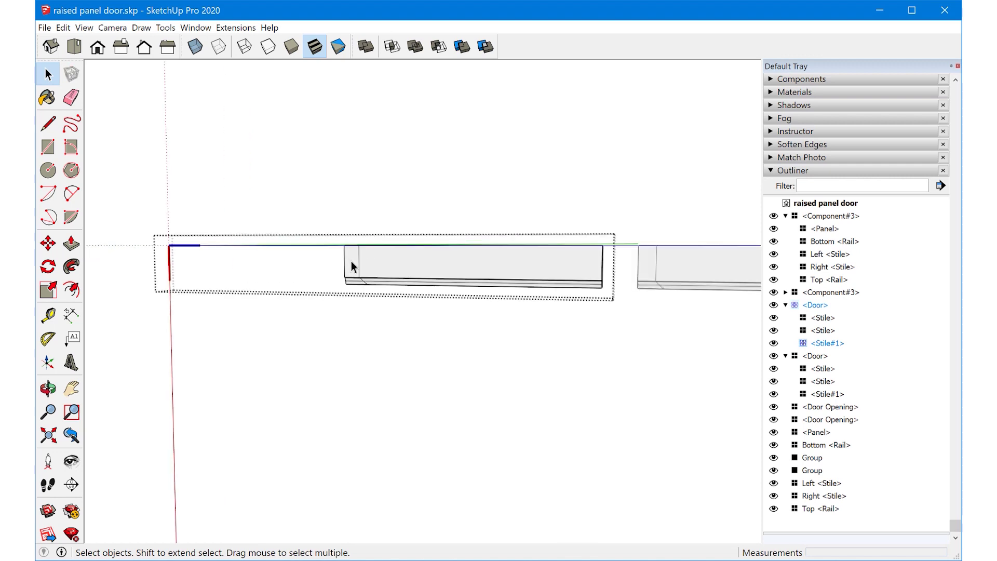
Turn on X-ray display and delete the waste end of the horizontal piece beyond the intersected profile
middle_drag(351, 263, 474, 282)
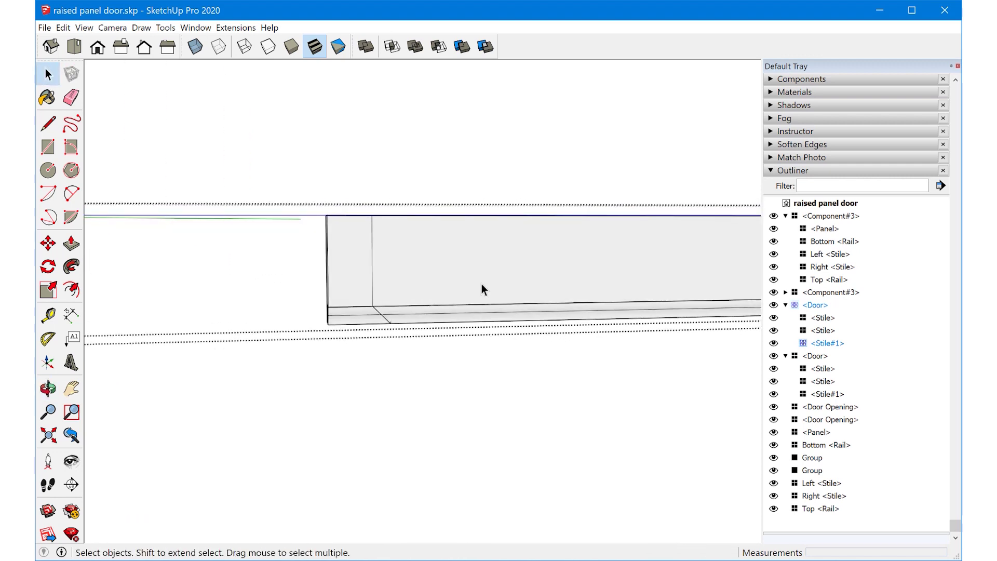
key(x)
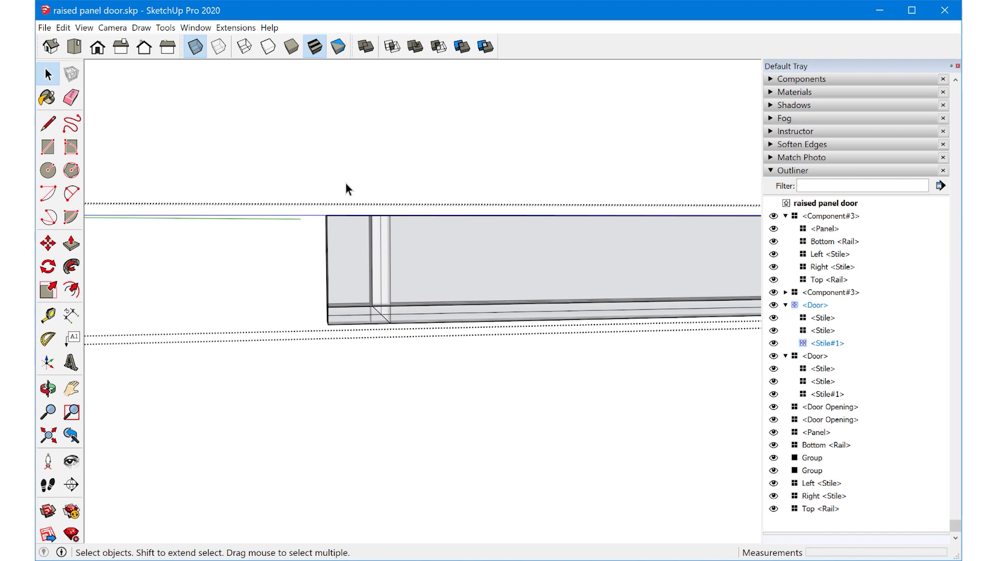
drag(348, 212, 289, 373)
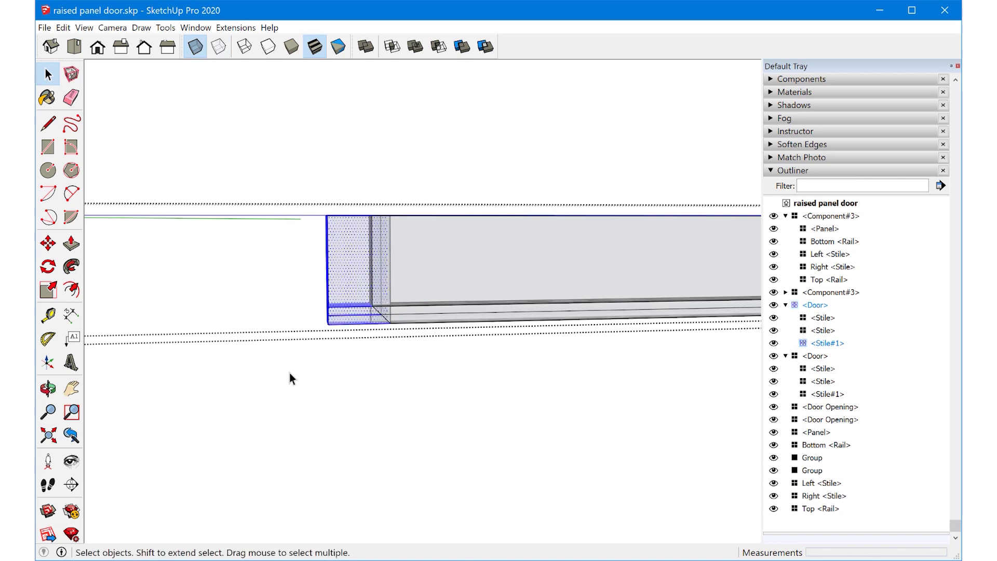
click(290, 375)
middle_drag(342, 305, 362, 319)
scroll(369, 321, up, 5)
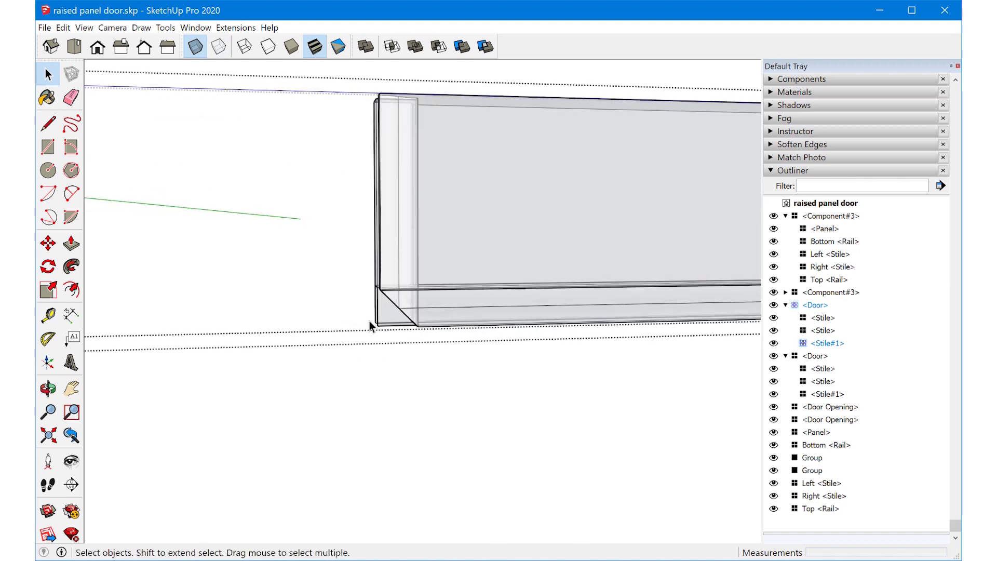
Delete the leftover waste at the lower corner of the horizontal piece's coped end and turn off X-ray display
drag(310, 366, 311, 366)
middle_drag(465, 323, 657, 290)
middle_drag(596, 267, 366, 242)
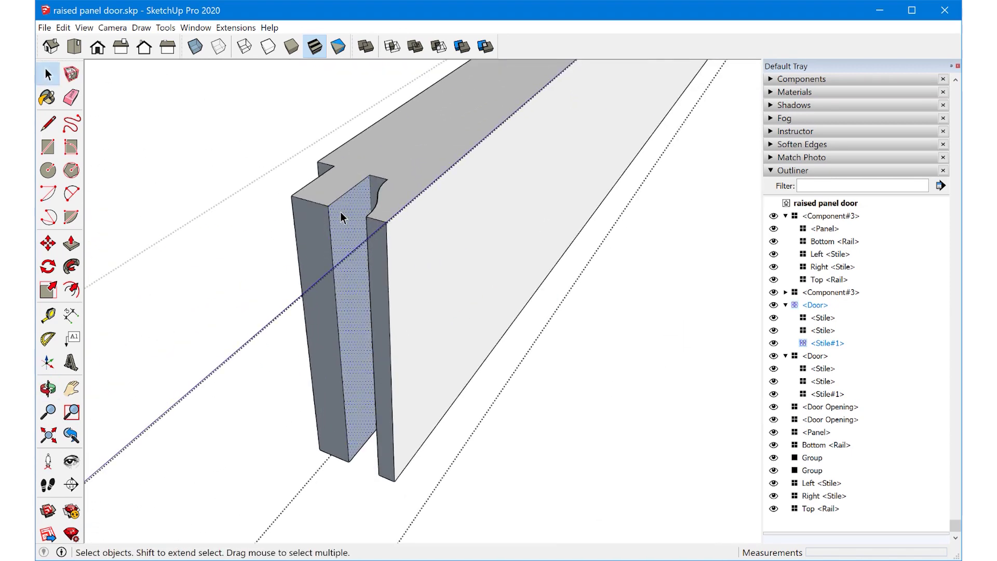
scroll(346, 232, down, 3)
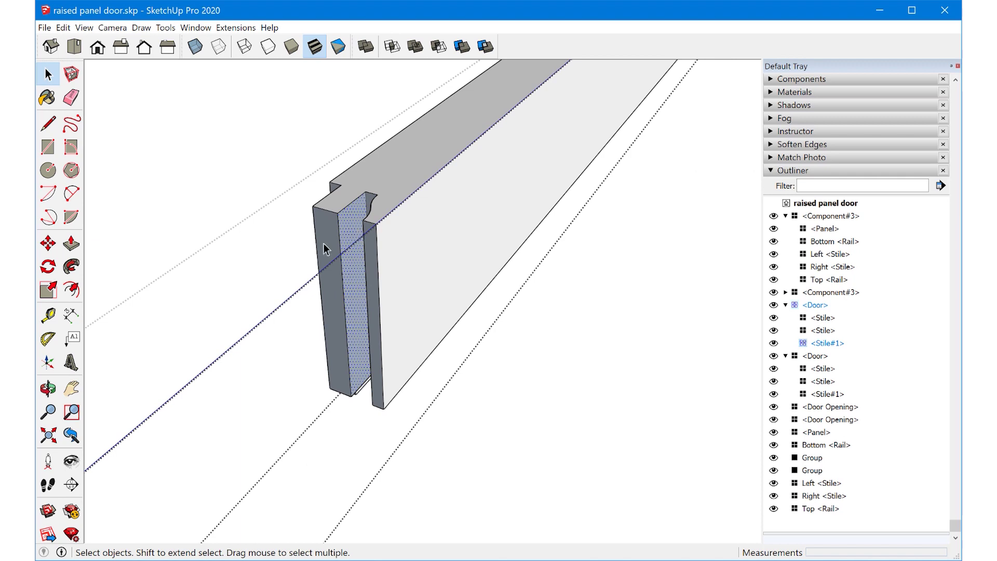
Orient all faces of the horizontal piece to match its large front face
click(394, 237)
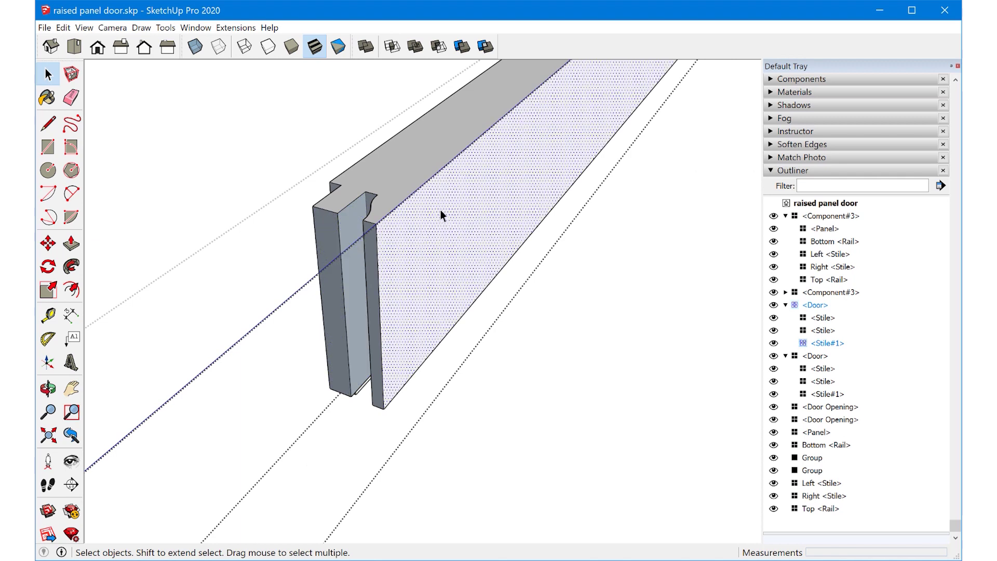
right_click(432, 238)
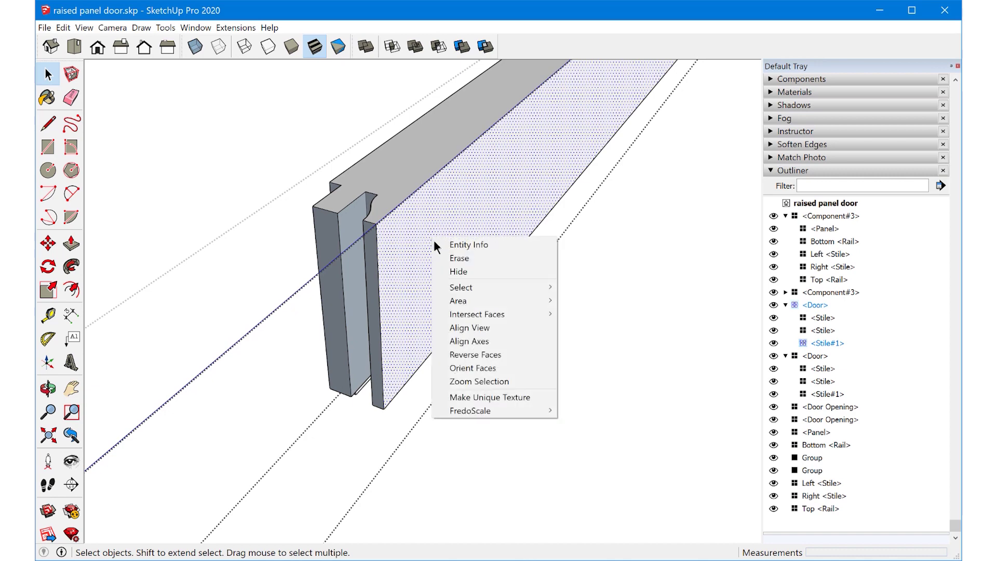
click(498, 369)
middle_drag(444, 336, 265, 373)
middle_drag(459, 306, 447, 269)
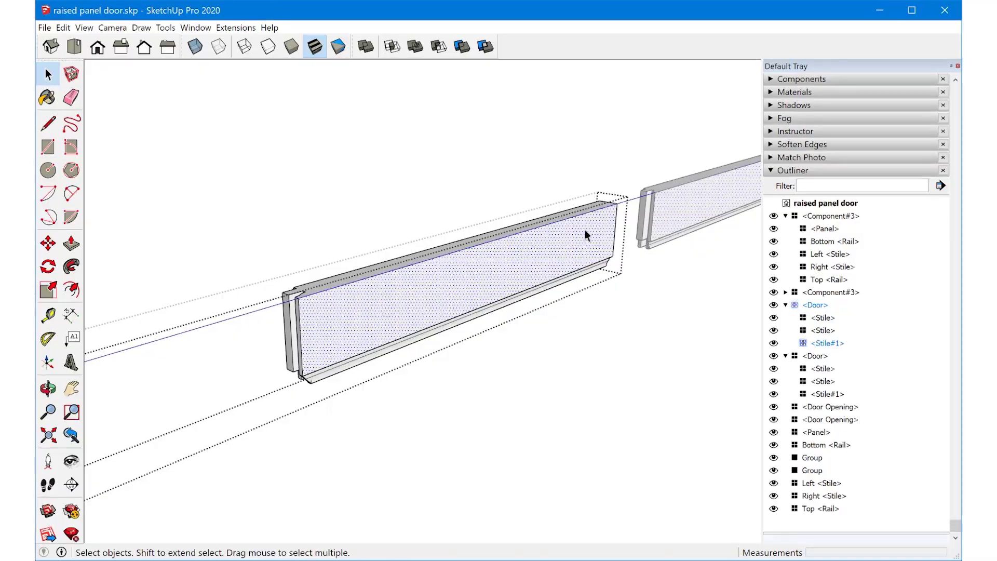
Erase the stray lengthwise edge running down the curved cope at the opposite end of the horizontal piece
middle_drag(592, 252, 496, 345)
scroll(507, 405, up, 5)
scroll(529, 407, up, 5)
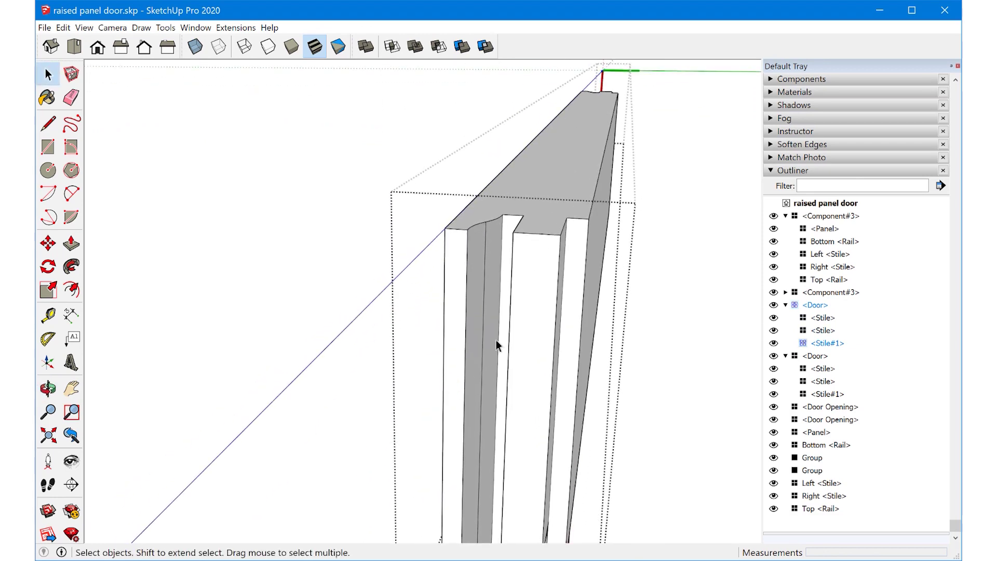
scroll(461, 267, down, 3)
mouse_move(461, 267)
middle_down()
mouse_move(479, 289)
mouse_move(443, 327)
mouse_move(478, 336)
middle_up()
key(e)
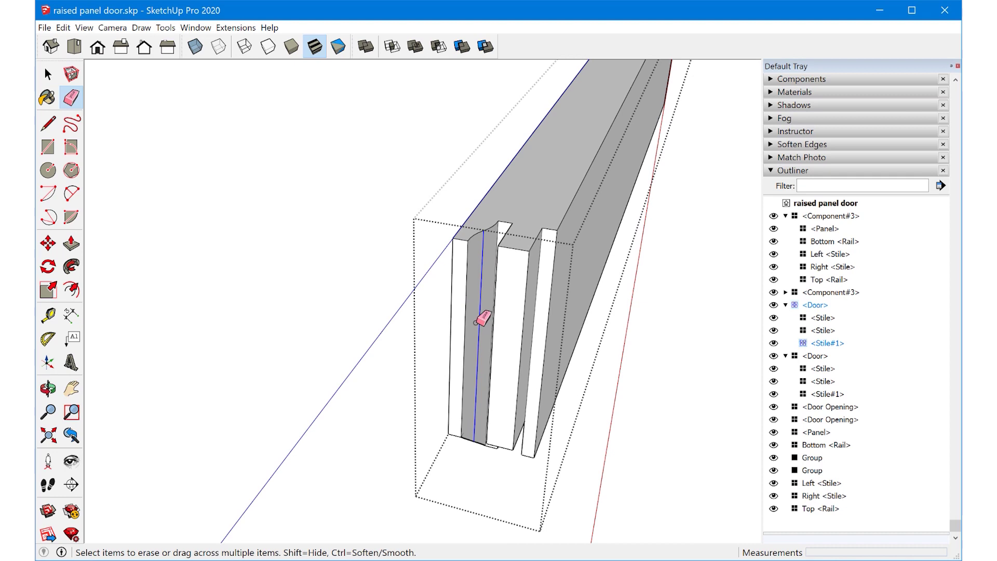
click(484, 321)
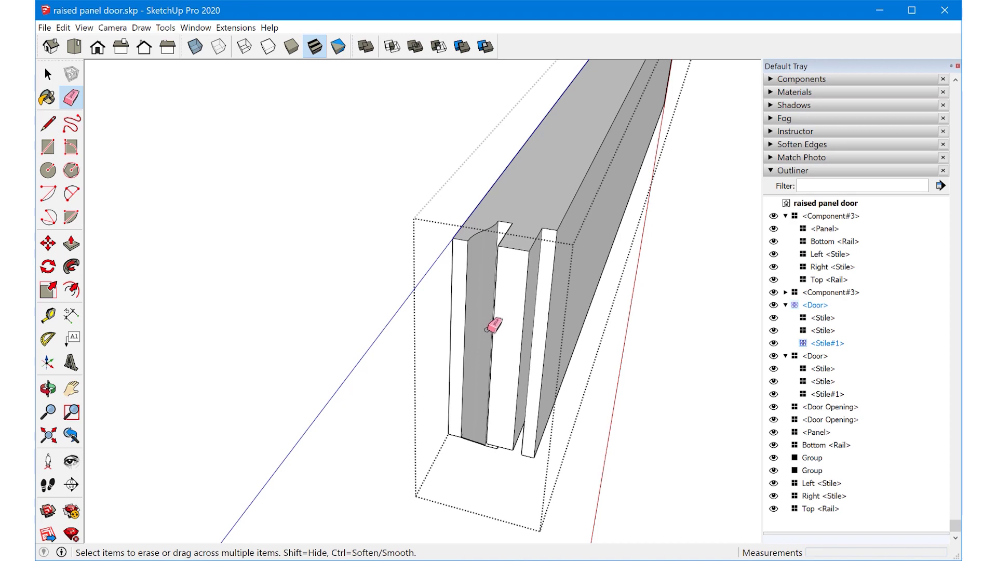
middle_drag(482, 327, 550, 434)
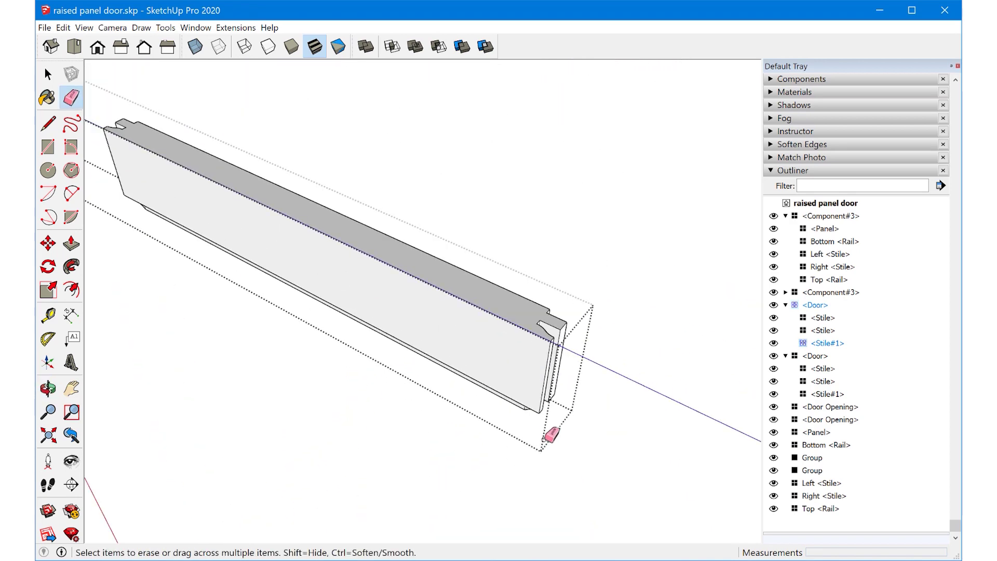
Finish editing the rail and soften its edges at about 33.4 degrees, including coplanar edges
key(space)
middle_drag(584, 314, 725, 222)
click(498, 358)
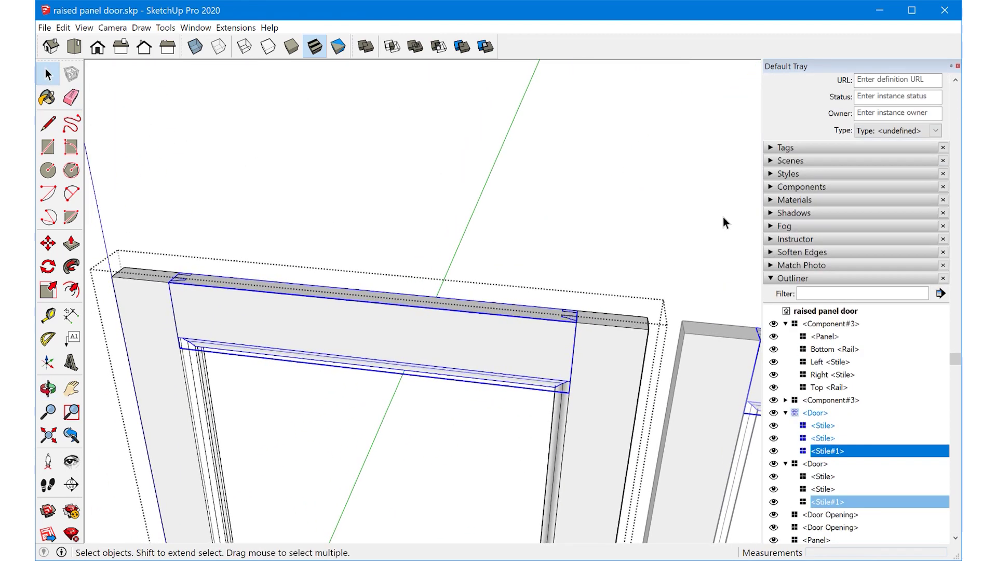
click(793, 278)
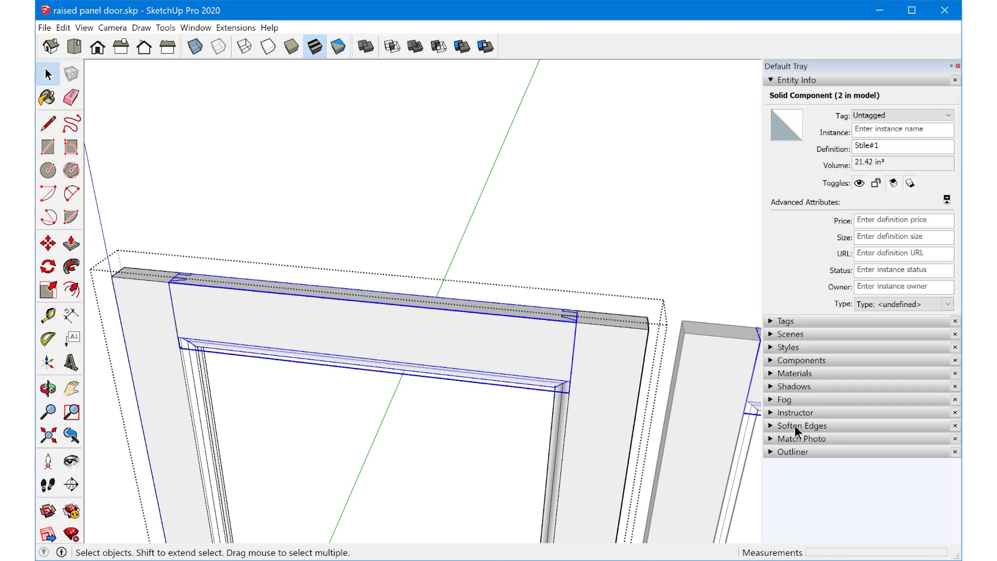
click(798, 426)
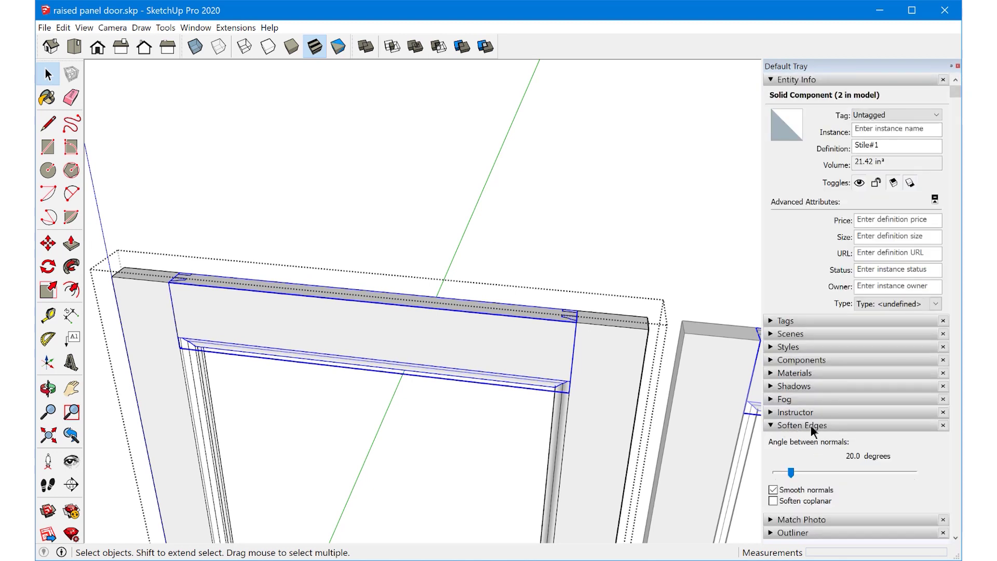
scroll(836, 426, down, 1)
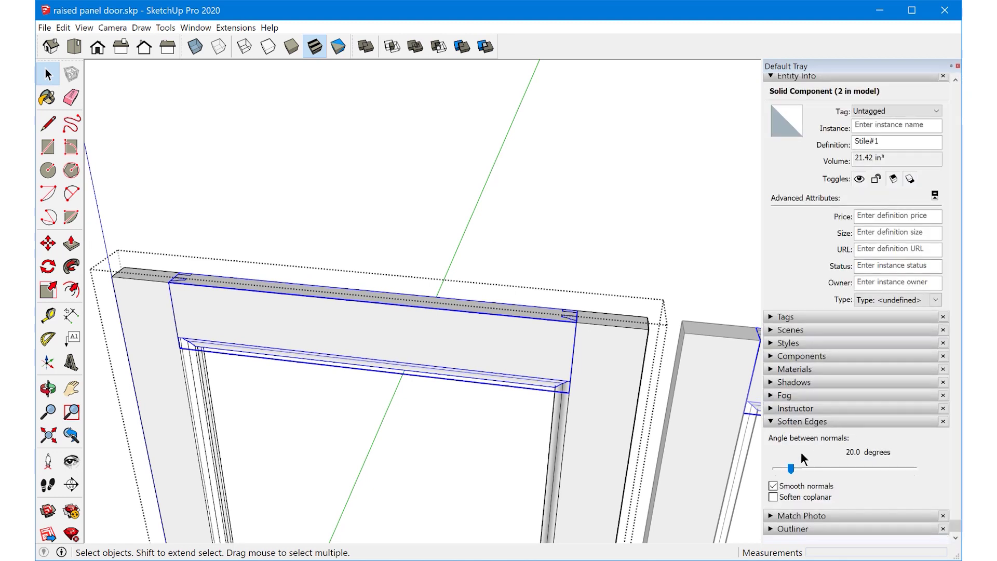
click(773, 497)
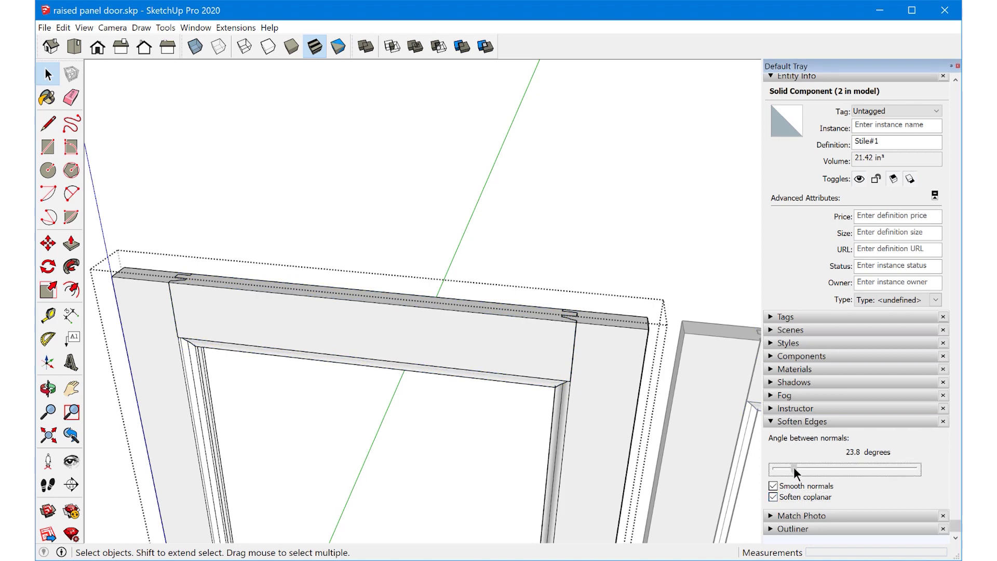
drag(793, 468, 800, 469)
Examine the softened coped end inside the rail component by selecting all of its connected geometry
middle_drag(310, 326, 590, 334)
scroll(336, 447, up, 3)
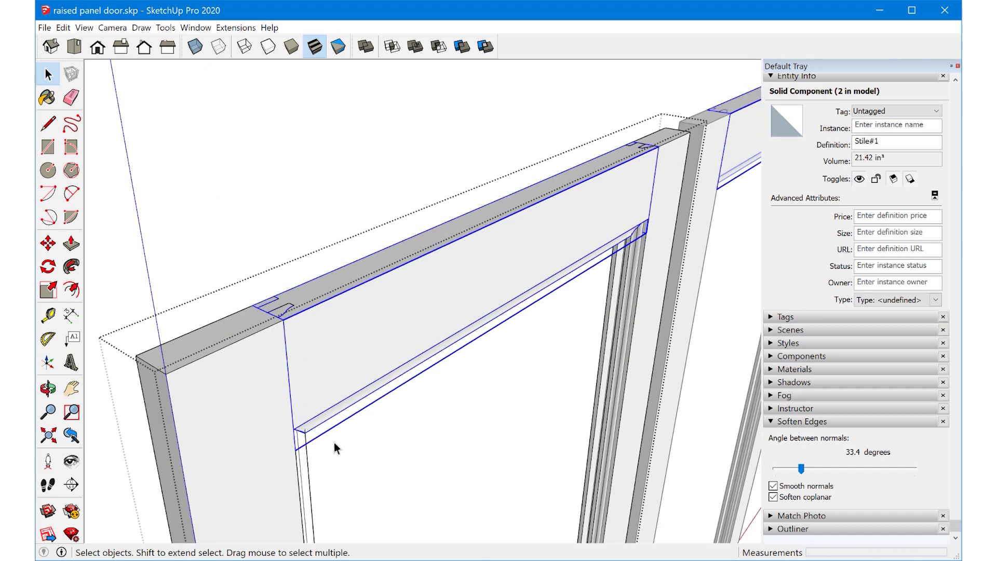
middle_drag(359, 359, 361, 400)
scroll(361, 400, up, 3)
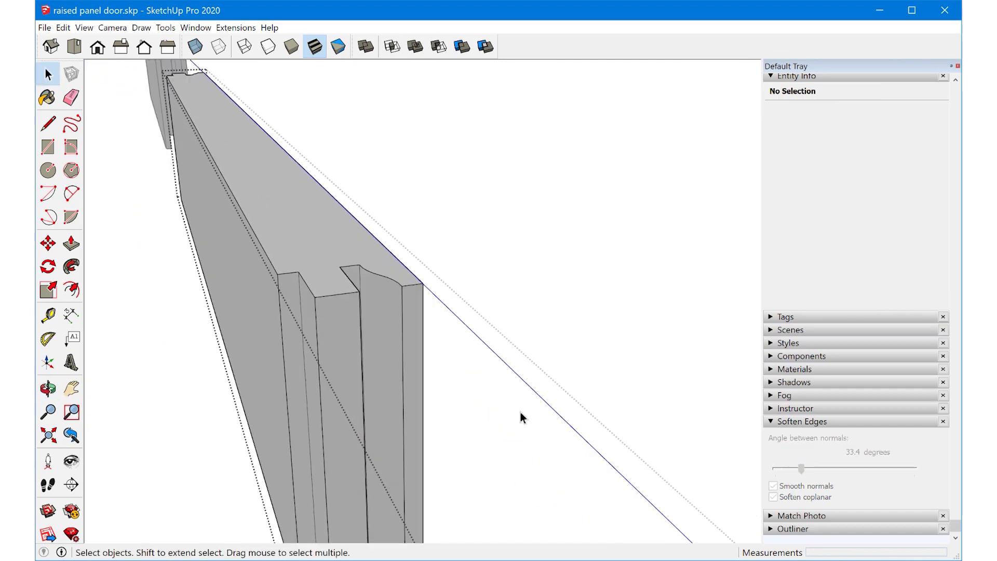
triple_click(390, 324)
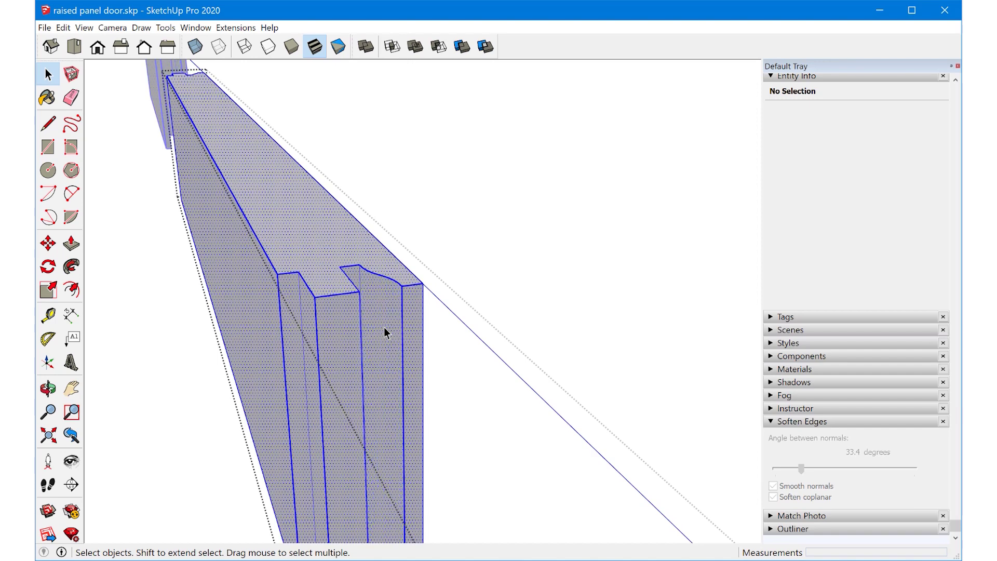
scroll(392, 364, down, 3)
click(532, 321)
Copy the top rail straight down between the stiles to the bottom of the door
scroll(532, 320, up, 3)
middle_drag(532, 321, 578, 213)
click(441, 232)
scroll(441, 231, down, 1)
key(m)
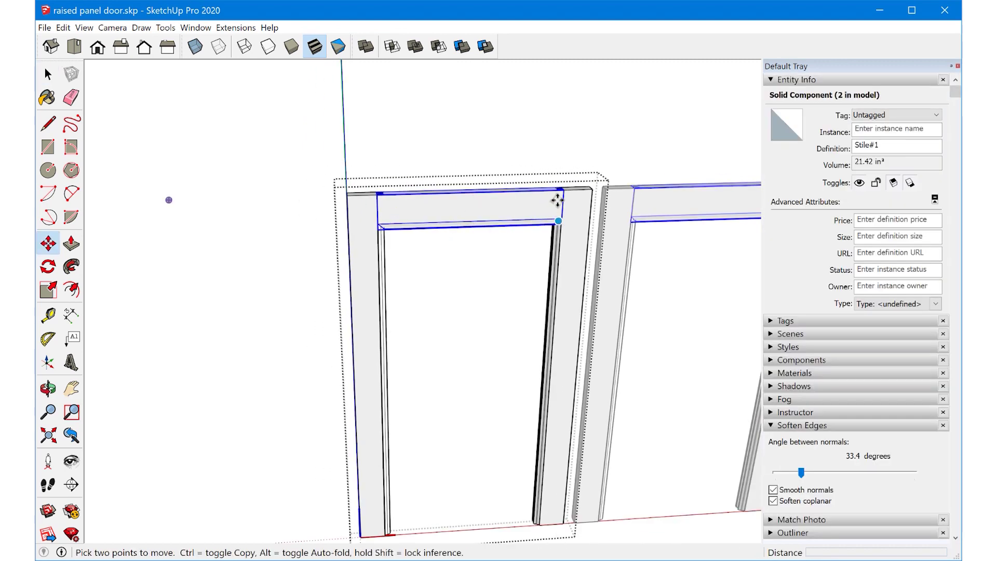
click(563, 189)
key(ctrl)
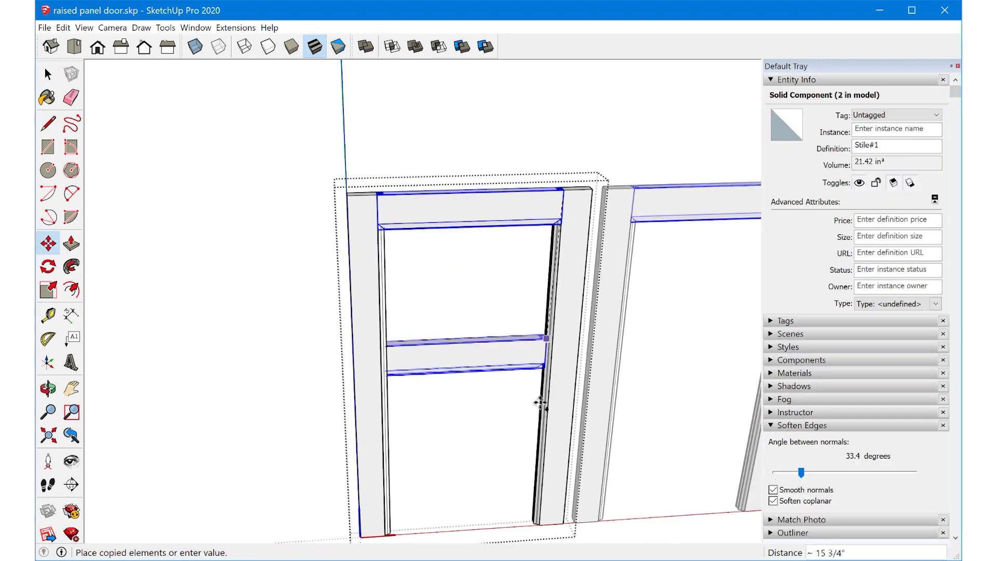
scroll(543, 502, up, 5)
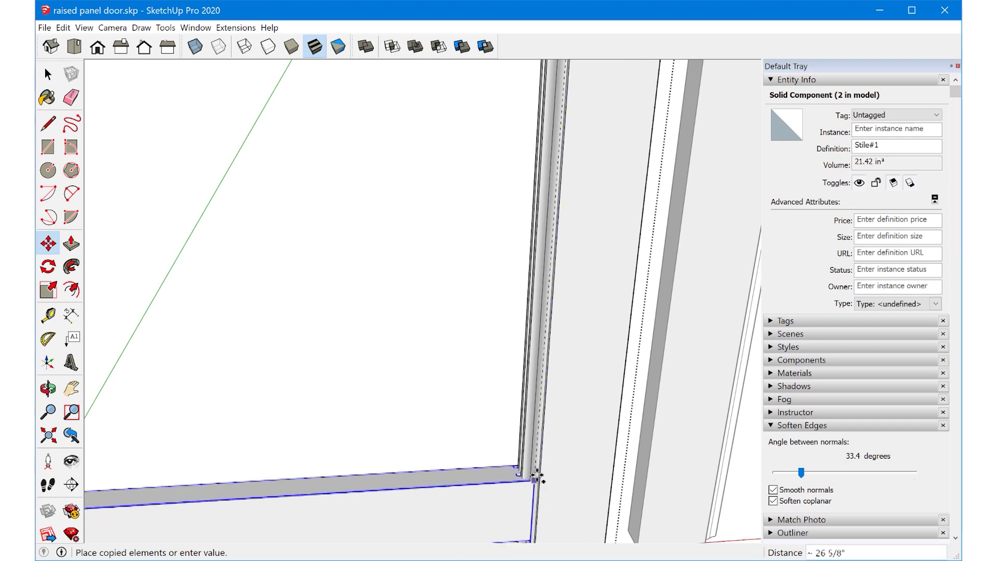
click(539, 472)
scroll(525, 463, down, 6)
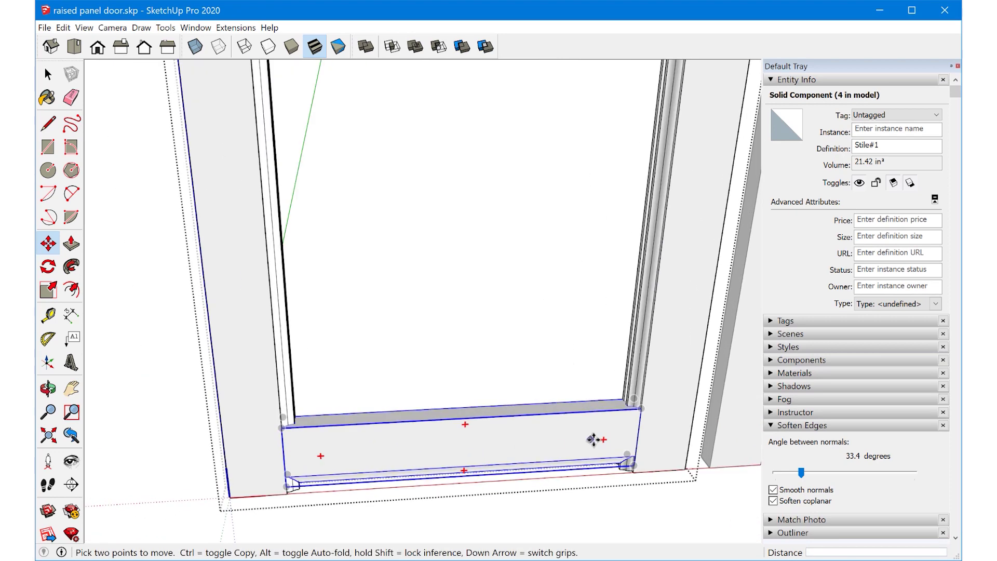
Rotate the bottom rail 180 degrees so its profiled edge faces the door opening
key(q)
click(464, 447)
click(605, 438)
click(452, 447)
Move the bottom rail down flush with the lower ends of the stiles and finish editing the door
key(m)
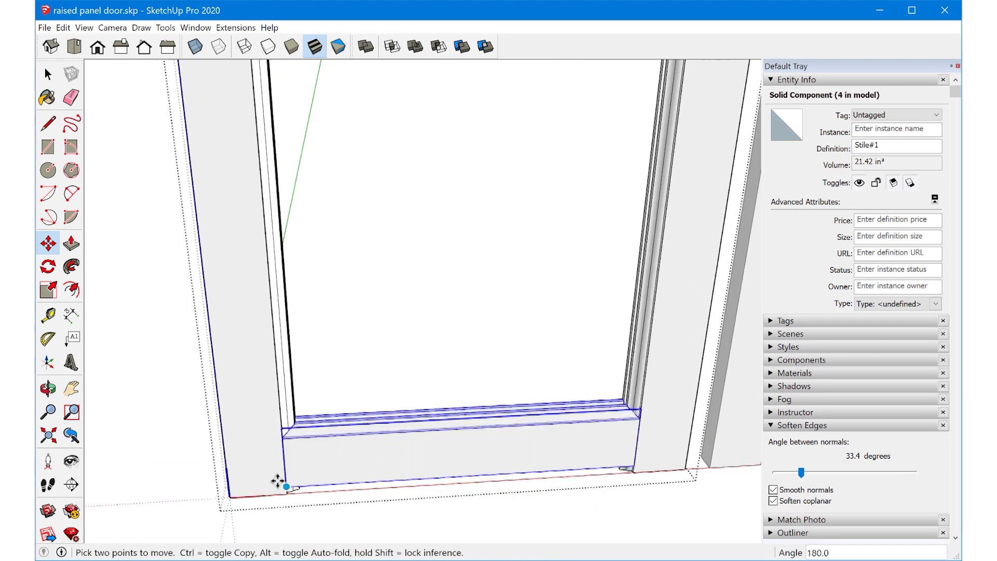
scroll(286, 493, up, 5)
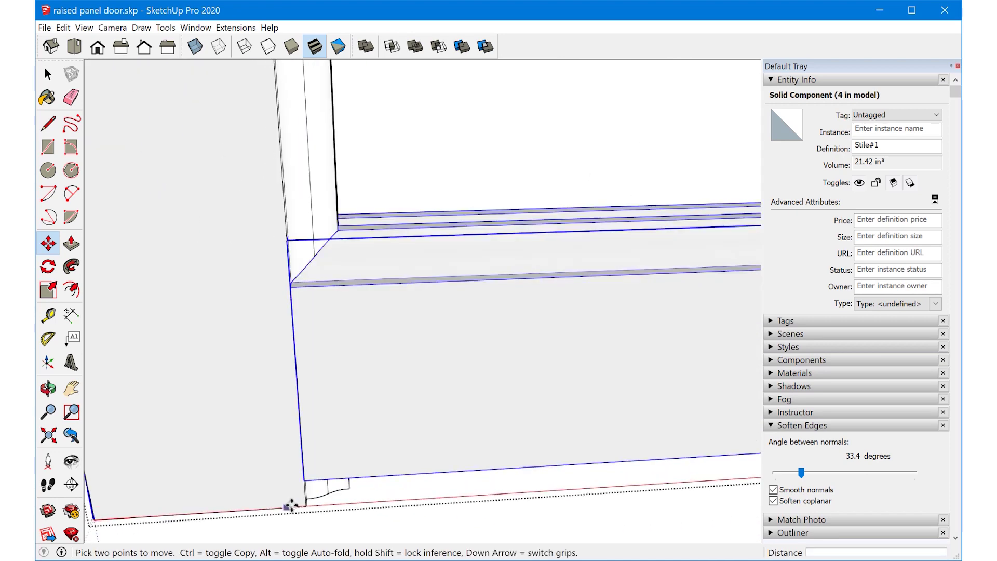
click(300, 480)
key(Escape)
scroll(281, 502, down, 3)
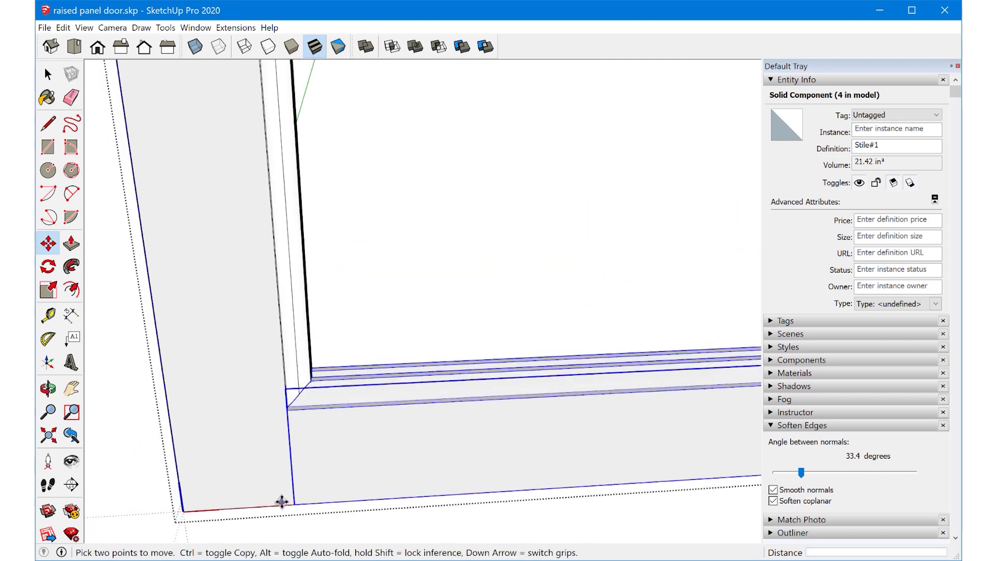
scroll(281, 502, down, 8)
key(space)
key(o)
drag(550, 489, 595, 498)
key(space)
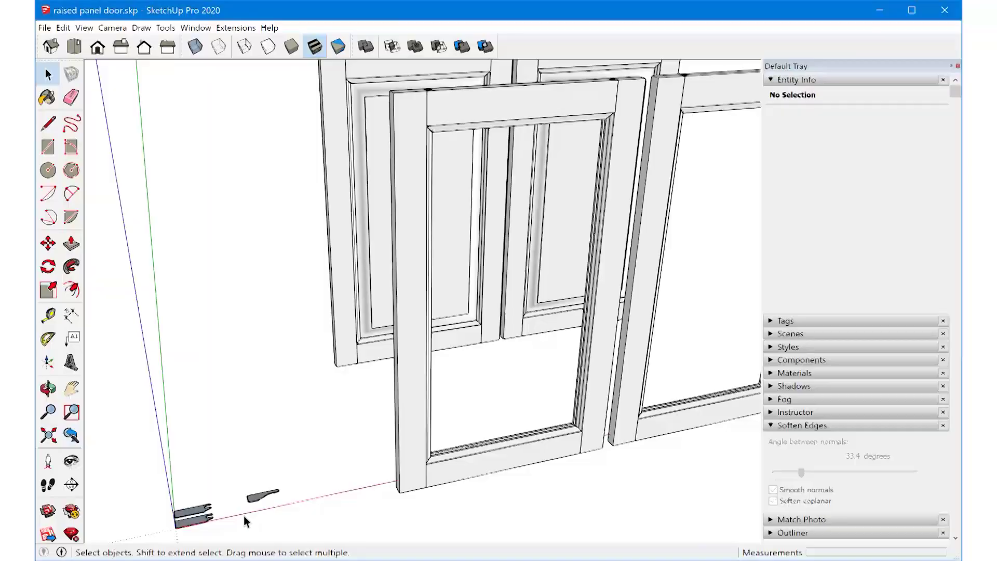
Copy the raised panel profile from beside the stile profiles onto the first door's top, aligning its tongue with the rail's coped end
scroll(244, 516, up, 5)
middle_drag(294, 438, 472, 530)
click(334, 421)
scroll(328, 416, up, 2)
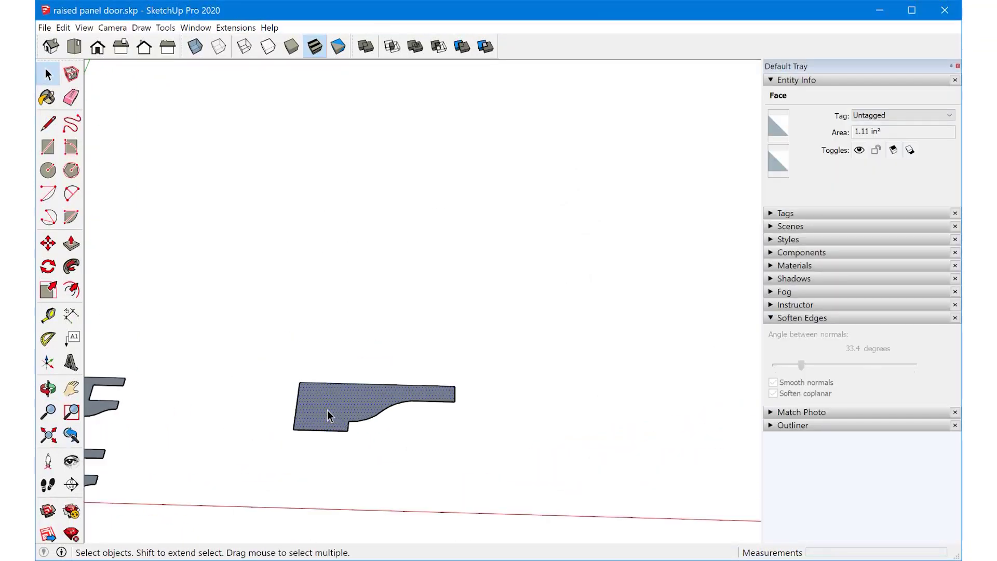
scroll(328, 415, down, 5)
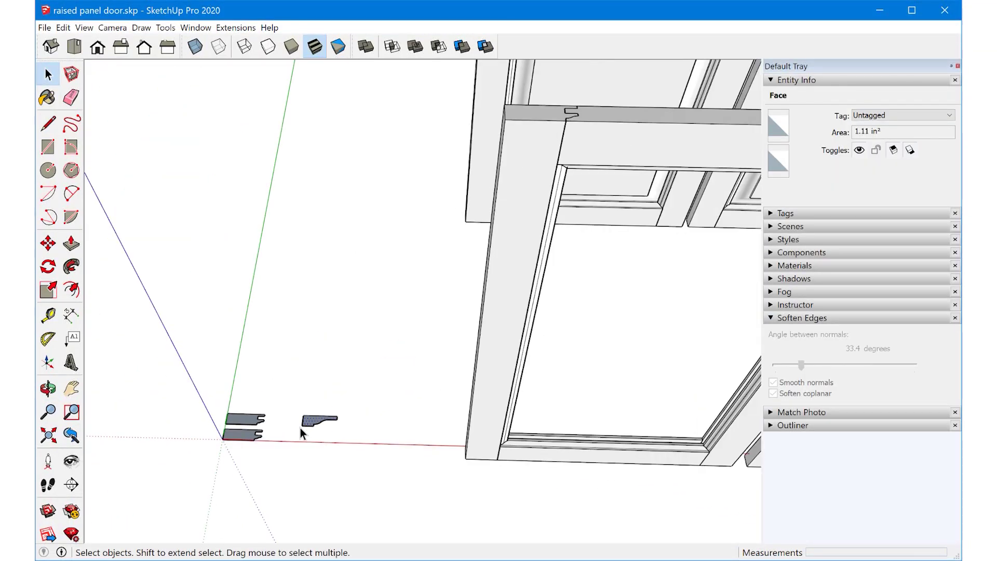
scroll(302, 432, down, 2)
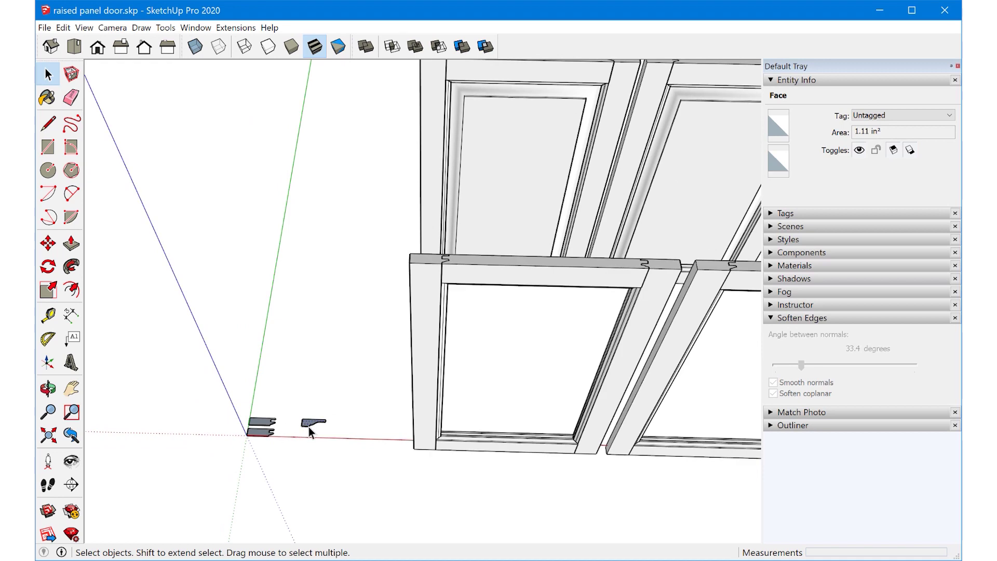
scroll(309, 432, up, 6)
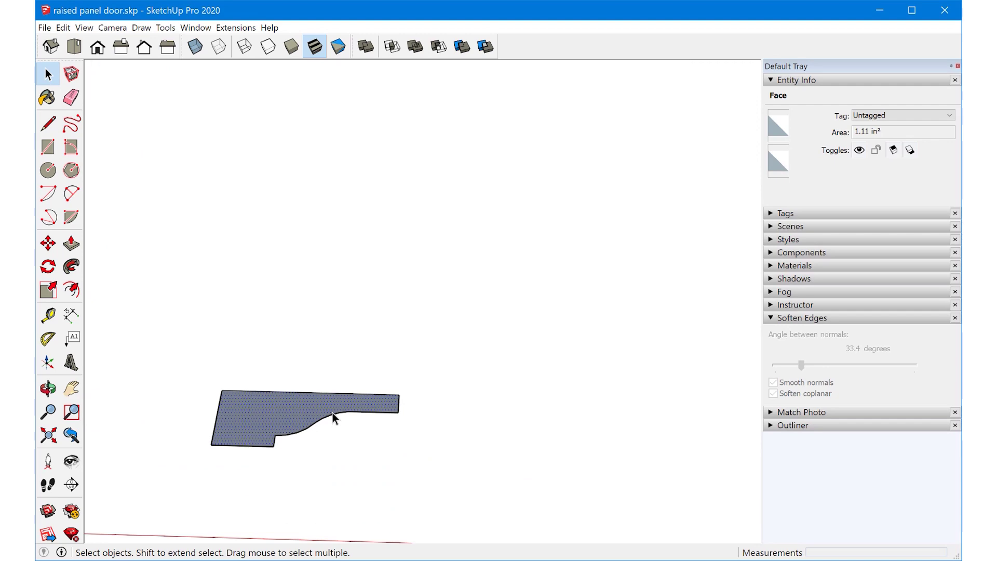
key(m)
click(398, 396)
key(ctrl)
scroll(311, 418, down, 8)
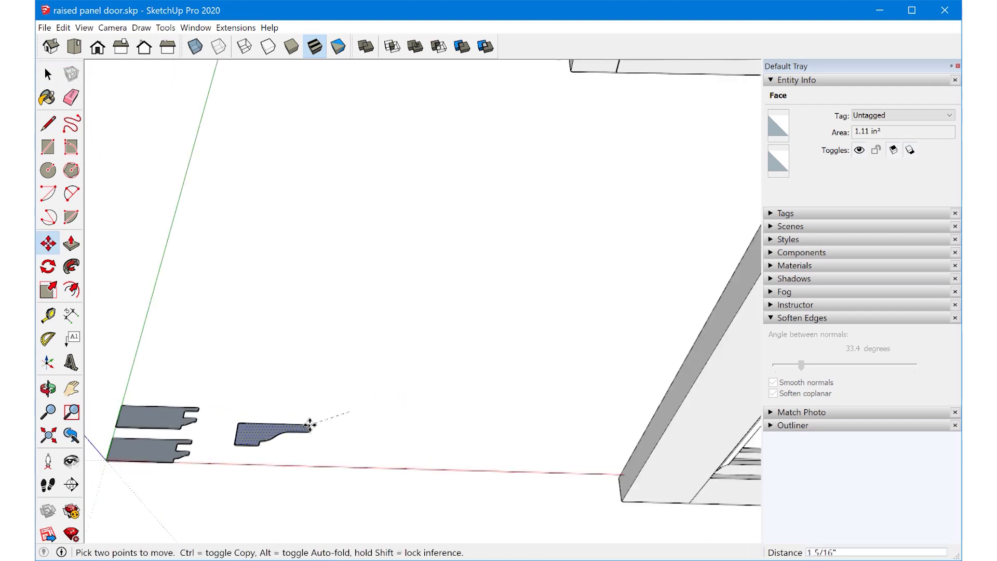
scroll(441, 350, up, 9)
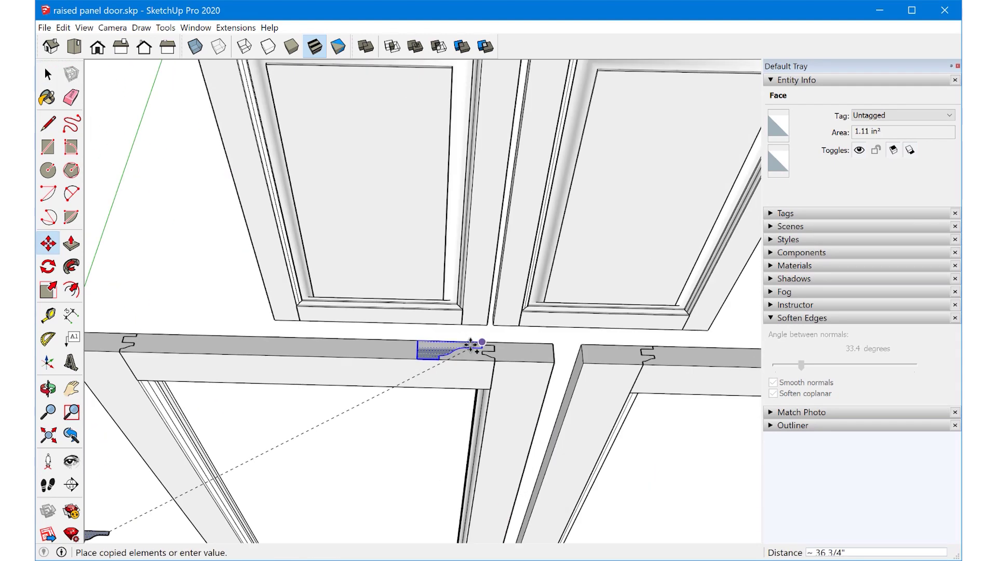
click(559, 344)
scroll(474, 356, down, 3)
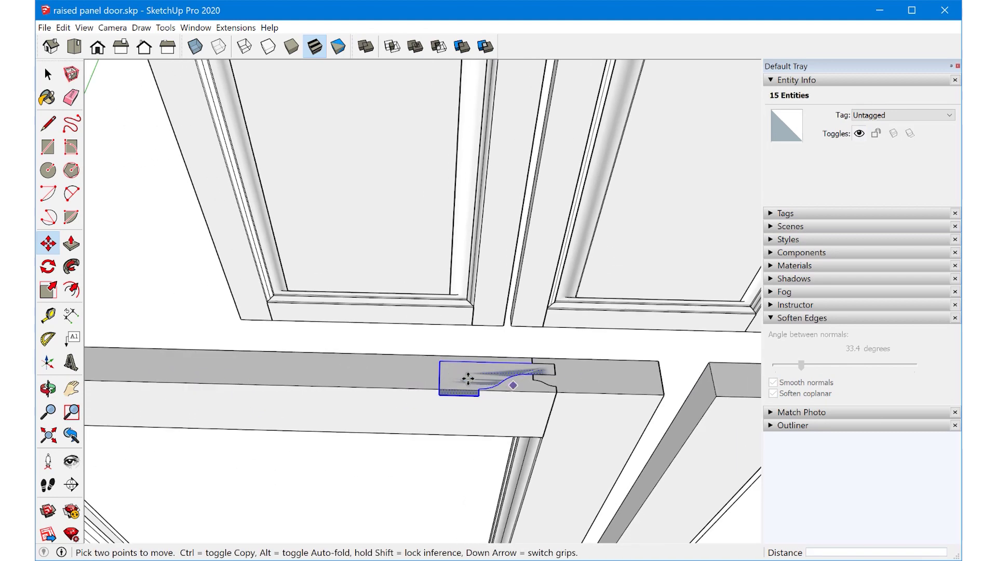
scroll(462, 366, down, 2)
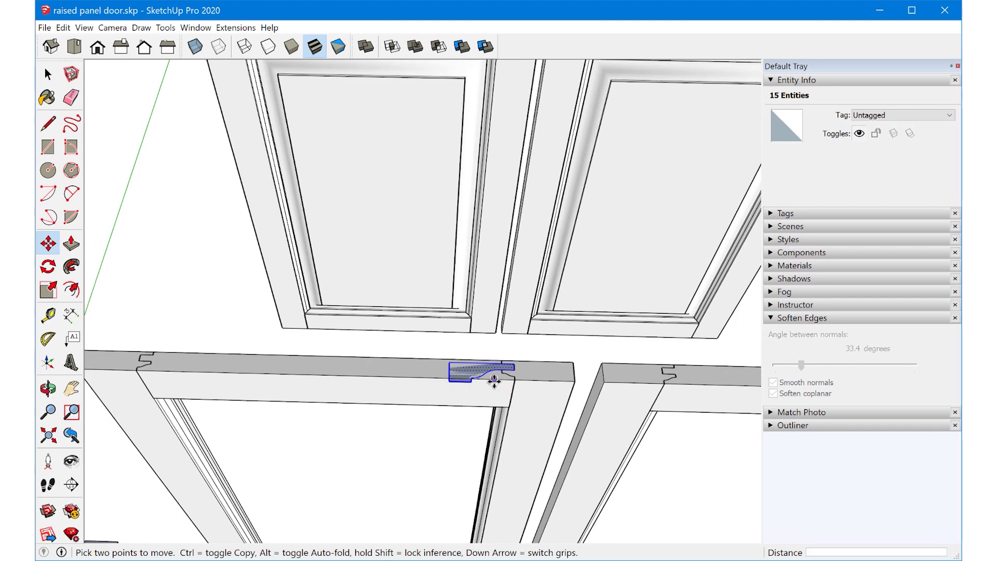
scroll(501, 375, up, 2)
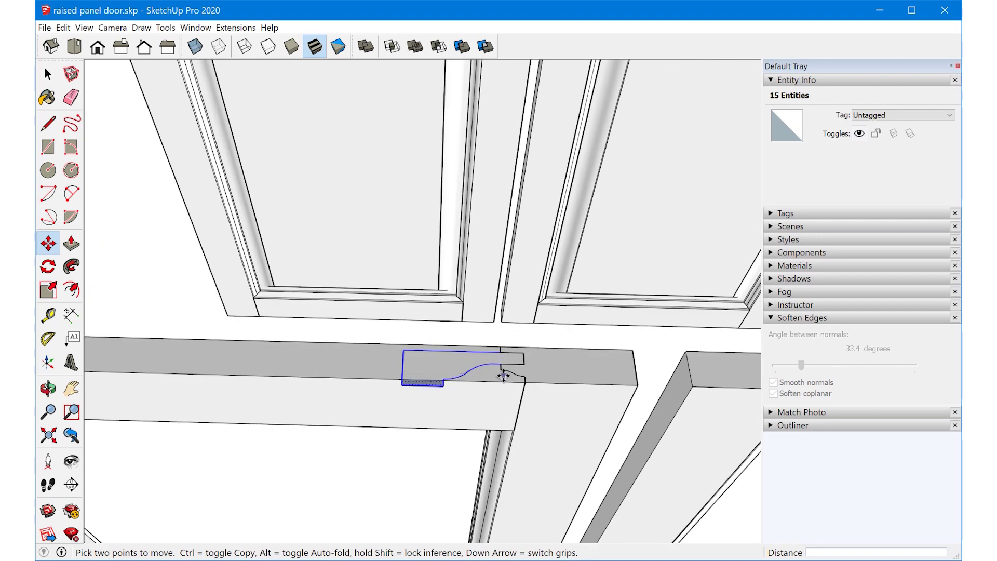
scroll(503, 375, up, 3)
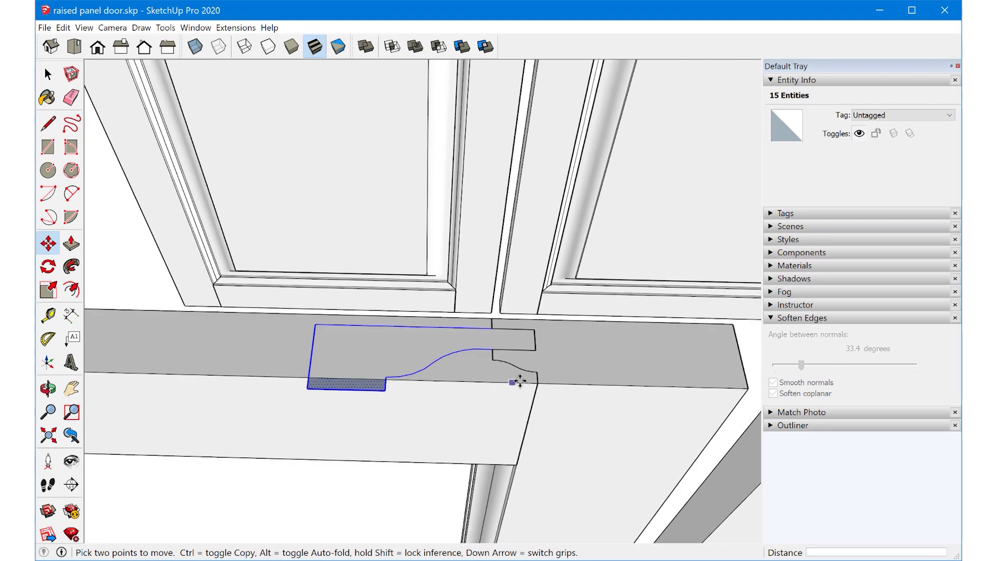
Move the raised panel profile 1/16" inward from the end of the groove to leave clearance
click(536, 336)
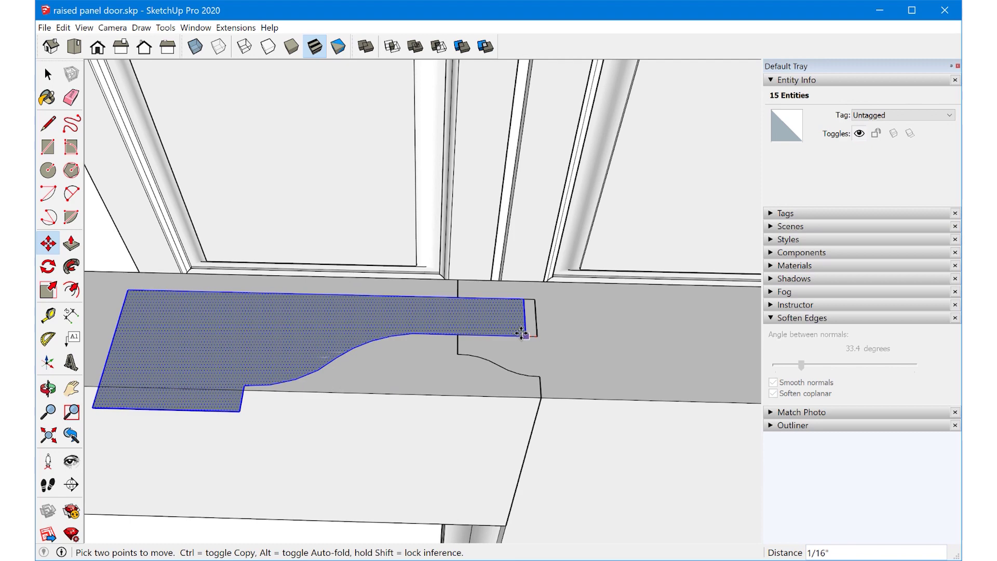
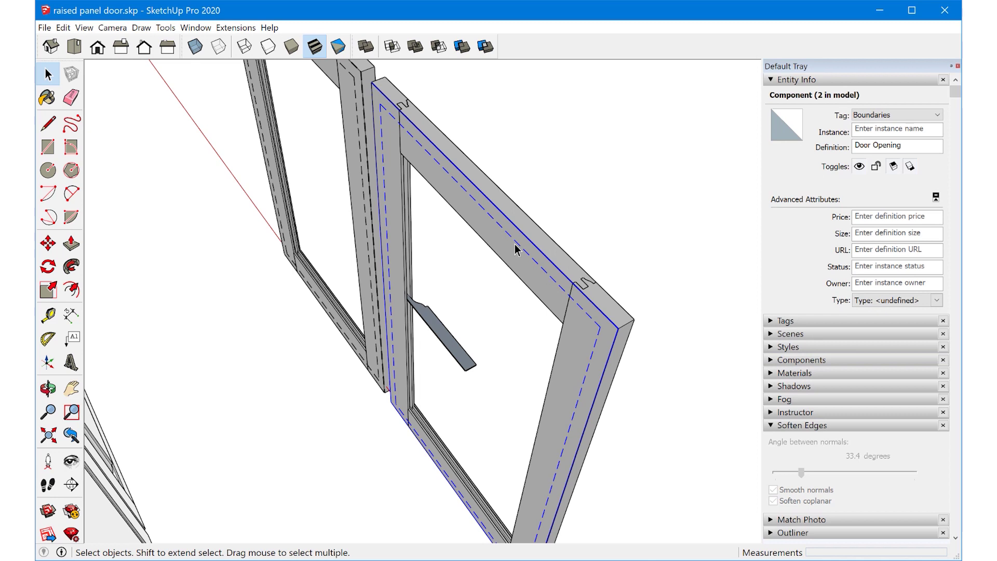
Copy the four inner outline edges of the Door Opening component and finish editing it
double_click(519, 251)
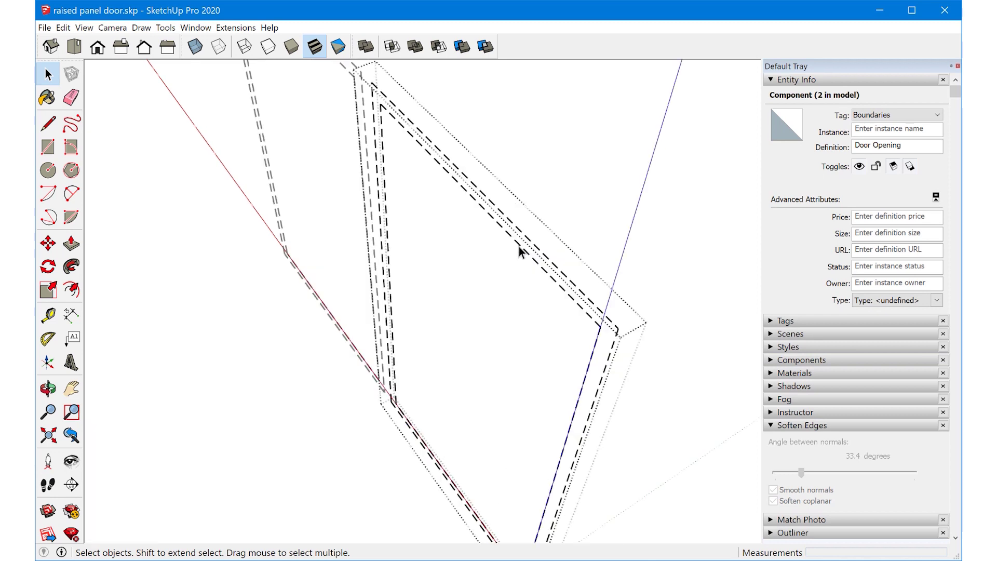
click(519, 249)
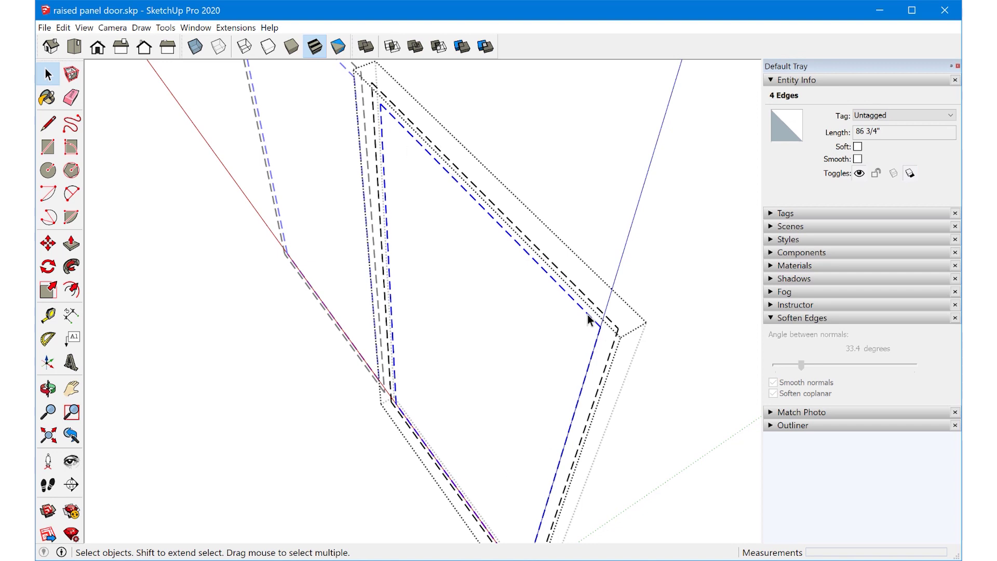
click(656, 274)
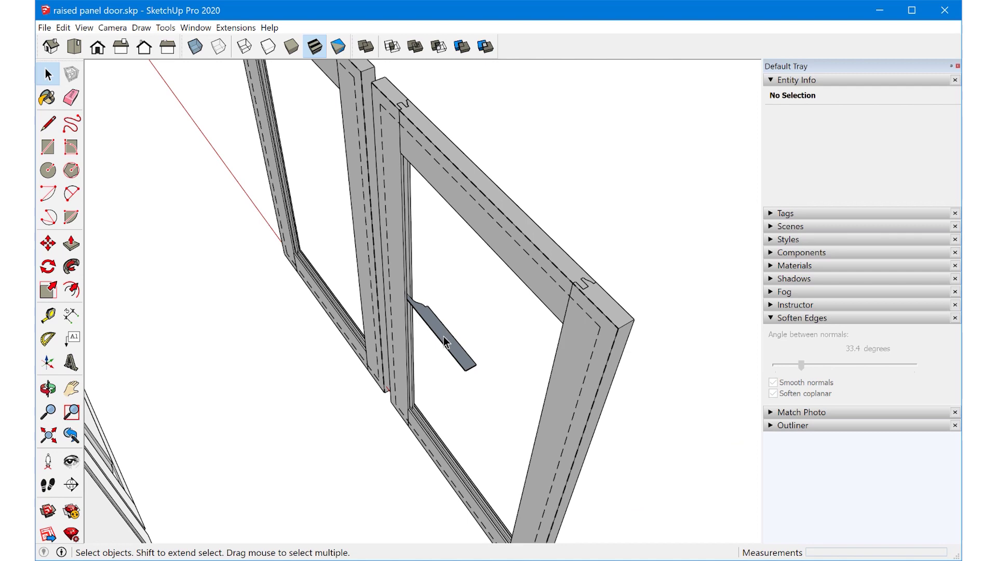
Group the raised panel profile and paste the copied outline edges in place inside that group
middle_drag(464, 369, 578, 360)
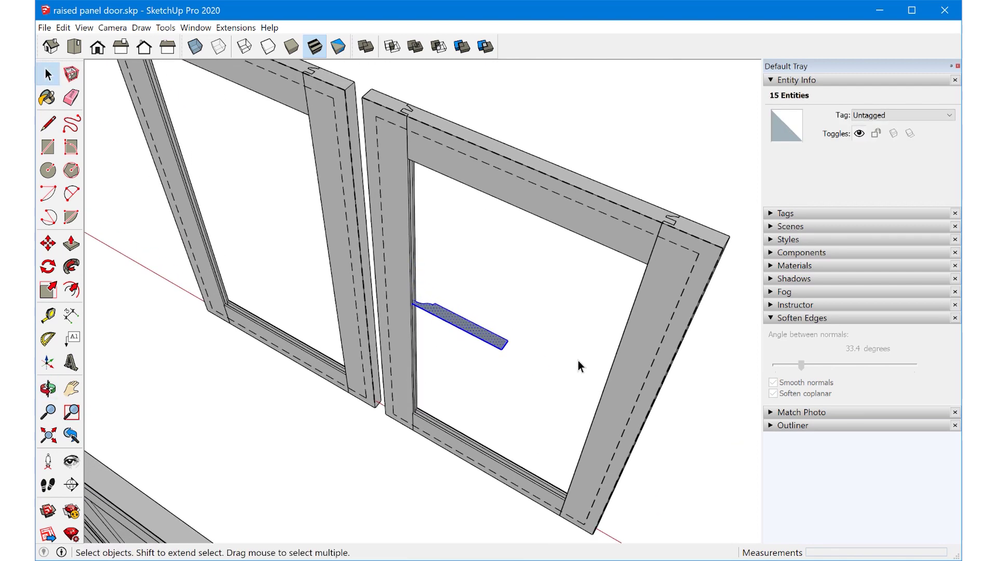
right_click(472, 328)
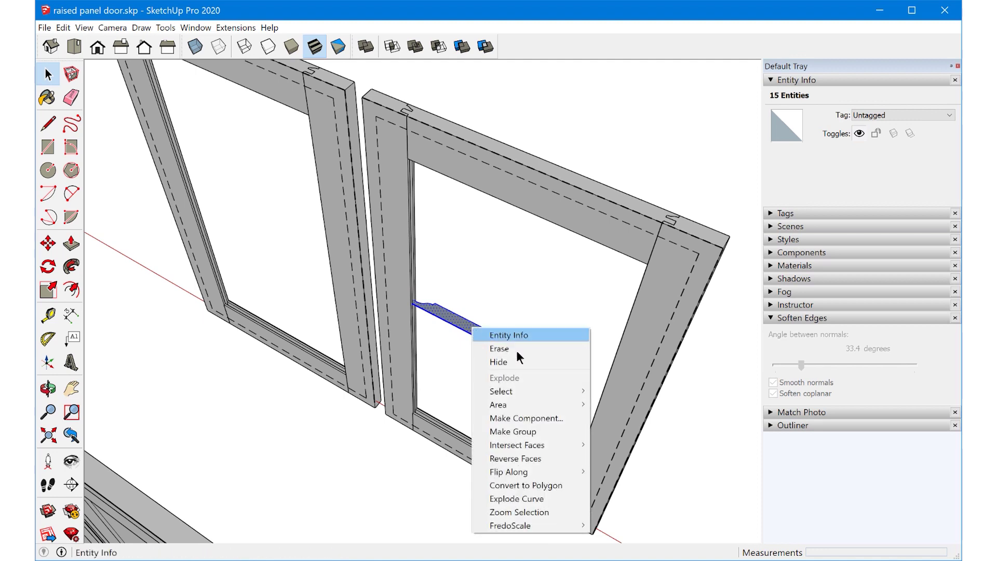
click(527, 432)
double_click(465, 328)
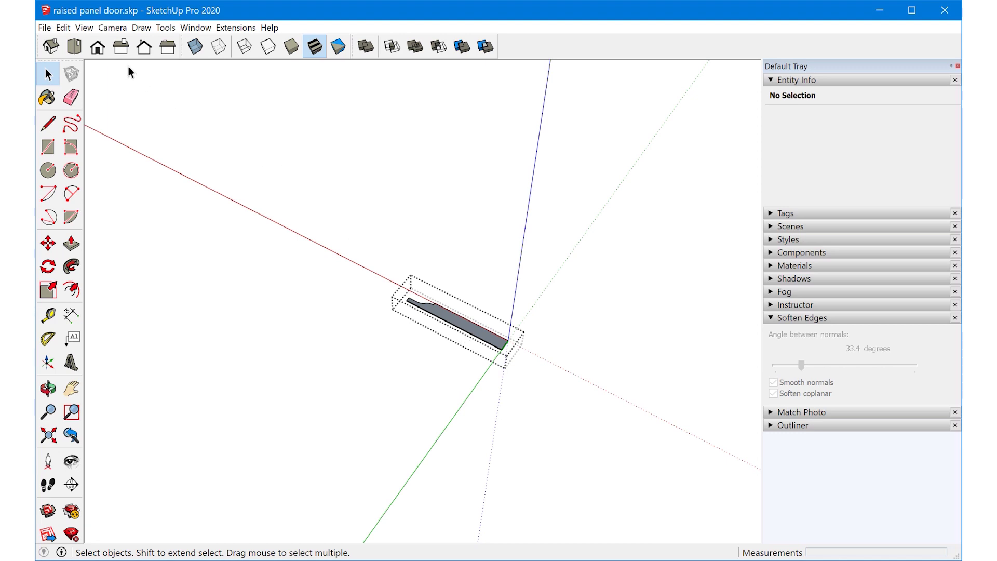
click(63, 28)
click(96, 111)
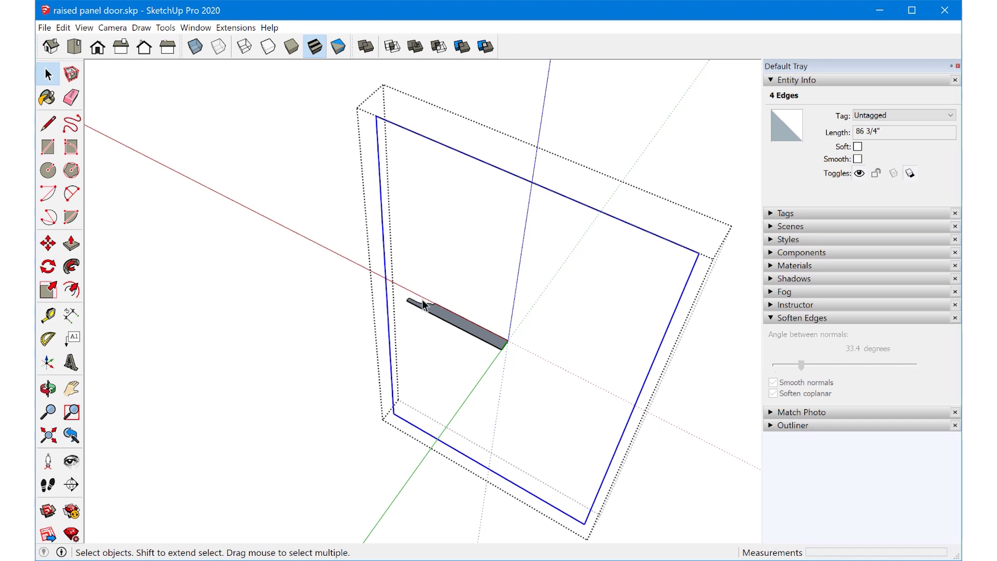
Sweep the panel profile around the pasted rectangular outline with Follow Me
click(71, 268)
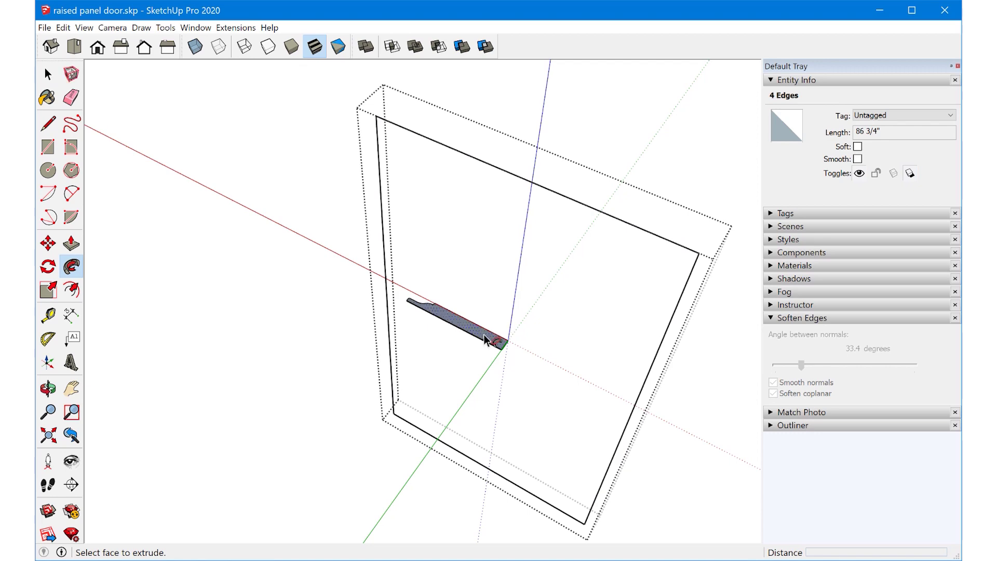
click(484, 340)
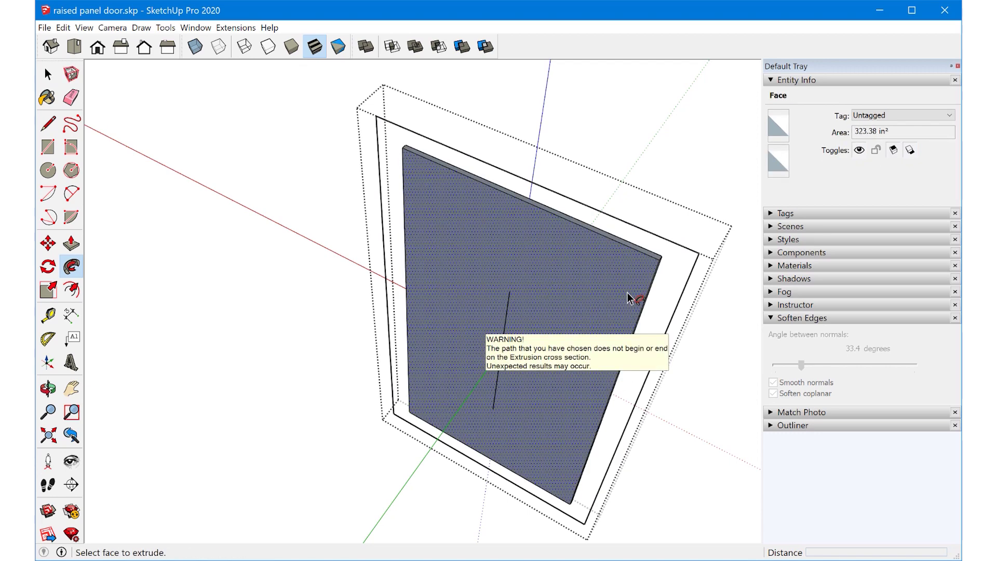
middle_drag(627, 299, 401, 341)
scroll(426, 339, up, 2)
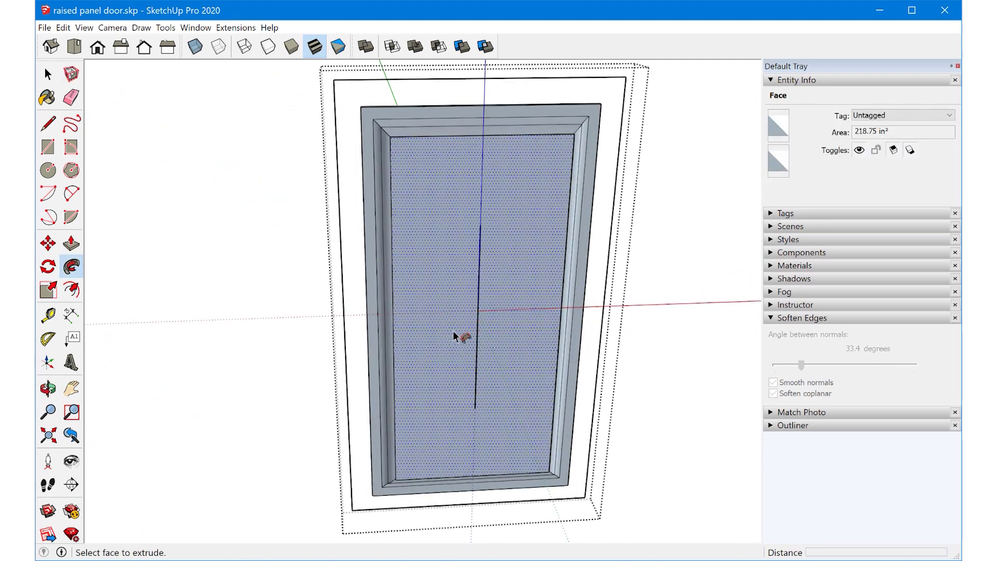
Delete the stray internal geometry at the centre of the panel, using X-ray view temporarily to reach it
key(space)
key(Escape)
key(x)
middle_drag(407, 260, 430, 254)
key(space)
drag(427, 201, 502, 427)
key(Delete)
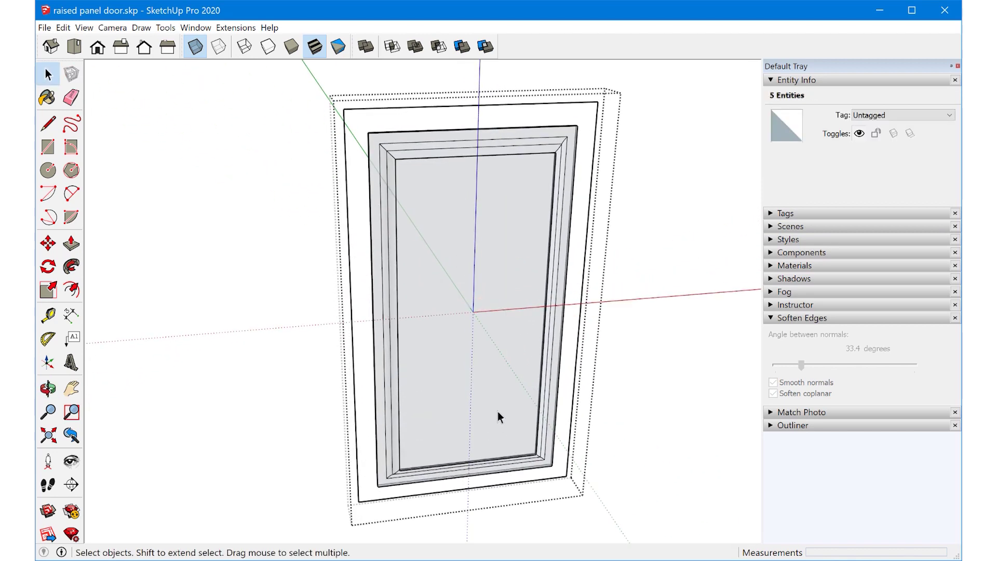
key(x)
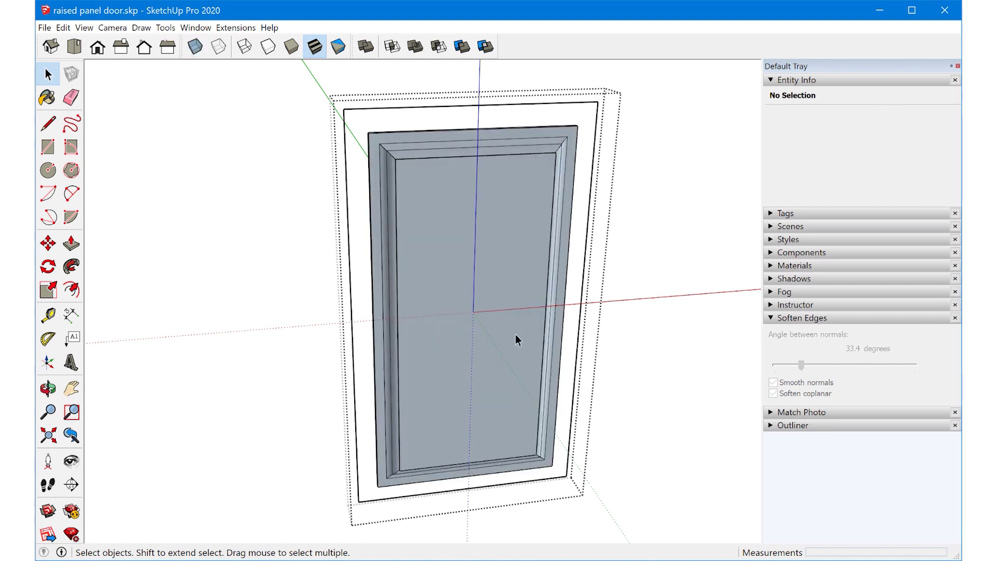
Reverse the panel's front face and orient all the panel's other faces to match it
click(449, 291)
scroll(449, 281, up, 3)
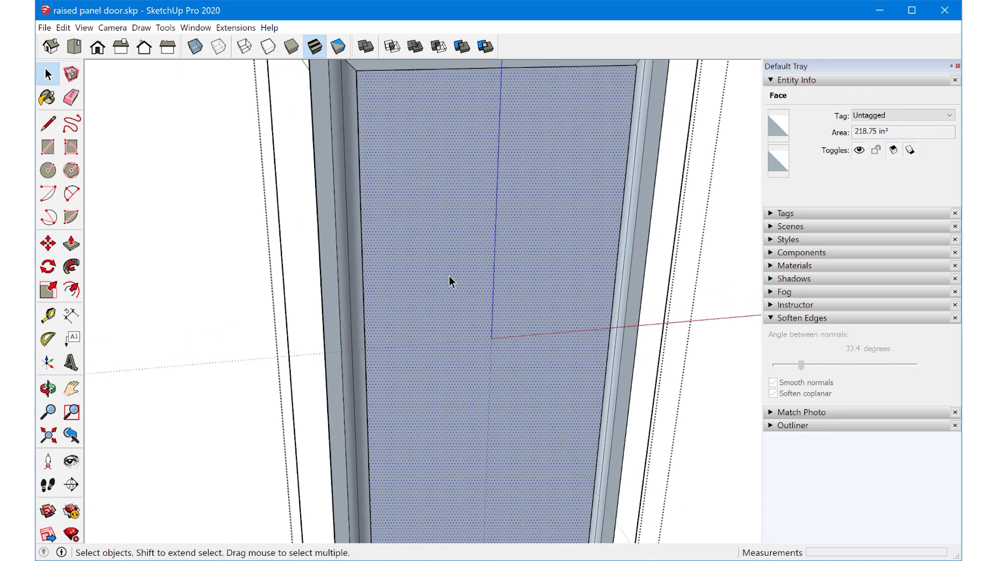
right_click(449, 275)
click(513, 394)
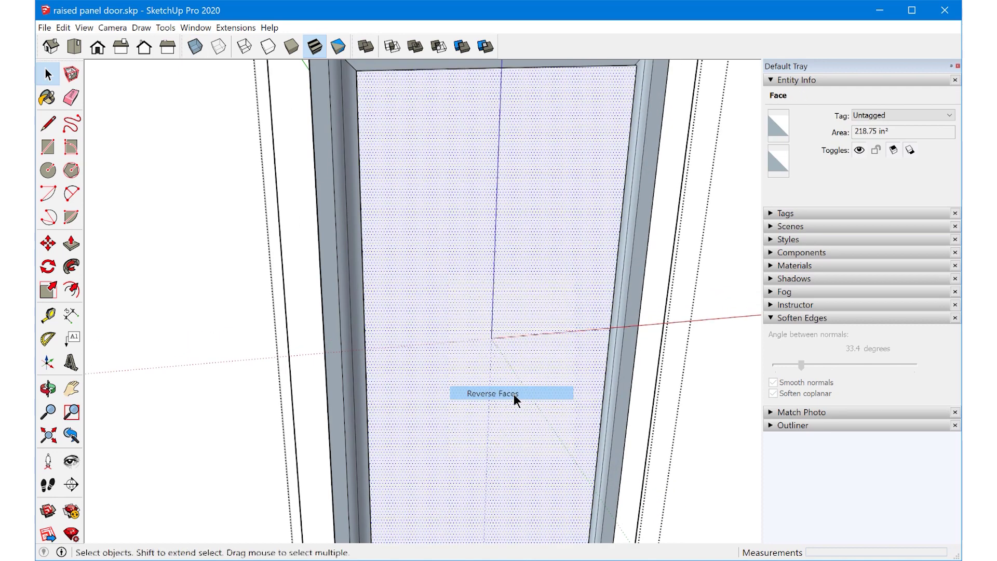
scroll(495, 358, down, 5)
right_click(487, 327)
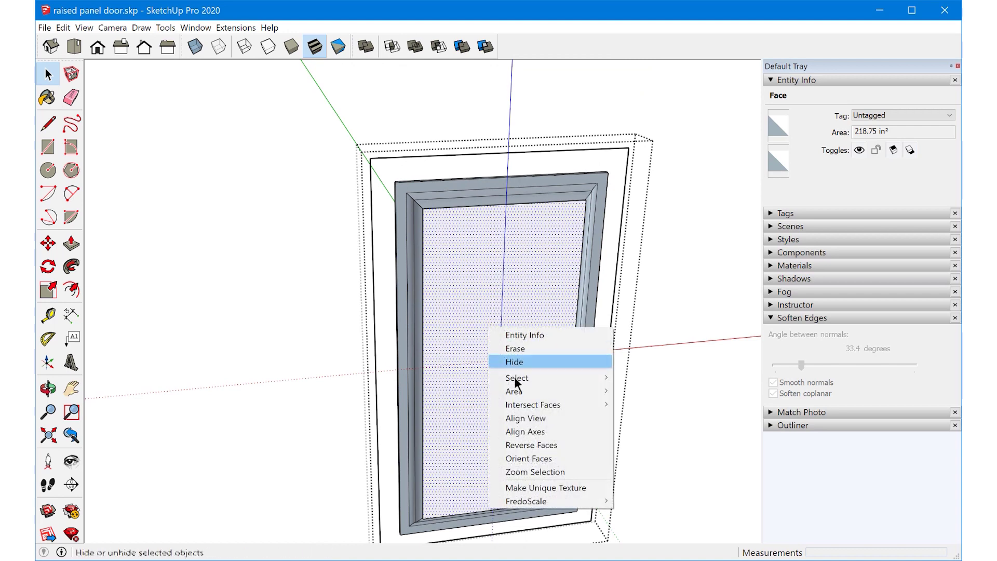
click(531, 449)
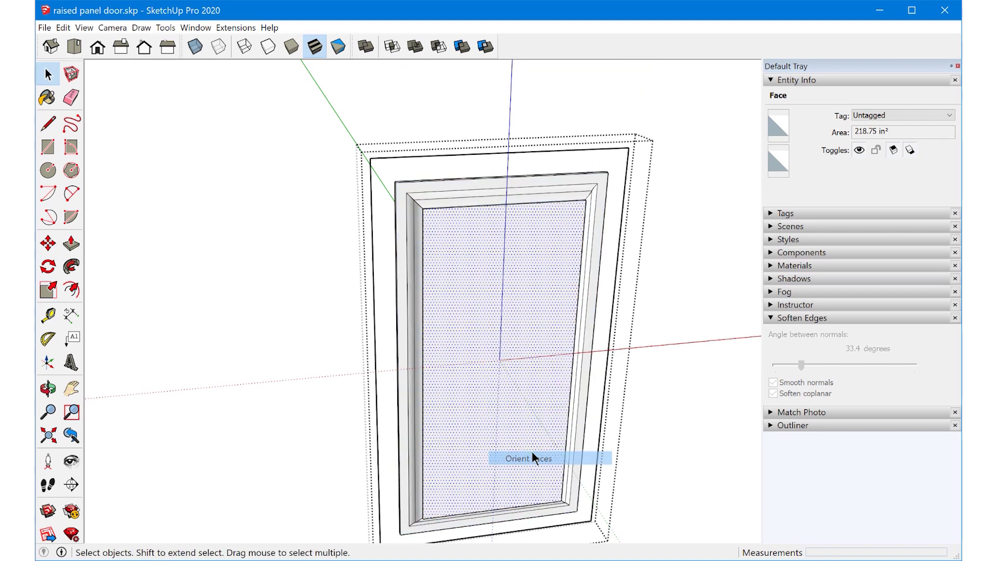
Delete the rectangular path outline around the panel and finish editing the group
click(674, 300)
double_click(559, 293)
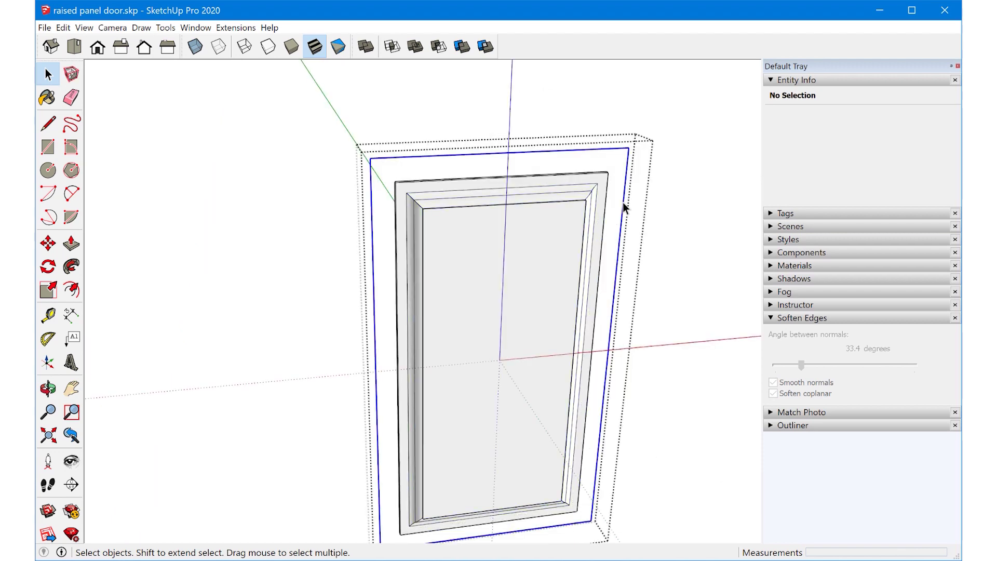
click(622, 204)
Soften the raised panel group's edges with an angle between normals of 58.2 degrees
scroll(644, 257, down, 3)
middle_drag(644, 258, 538, 215)
scroll(538, 229, up, 5)
click(509, 266)
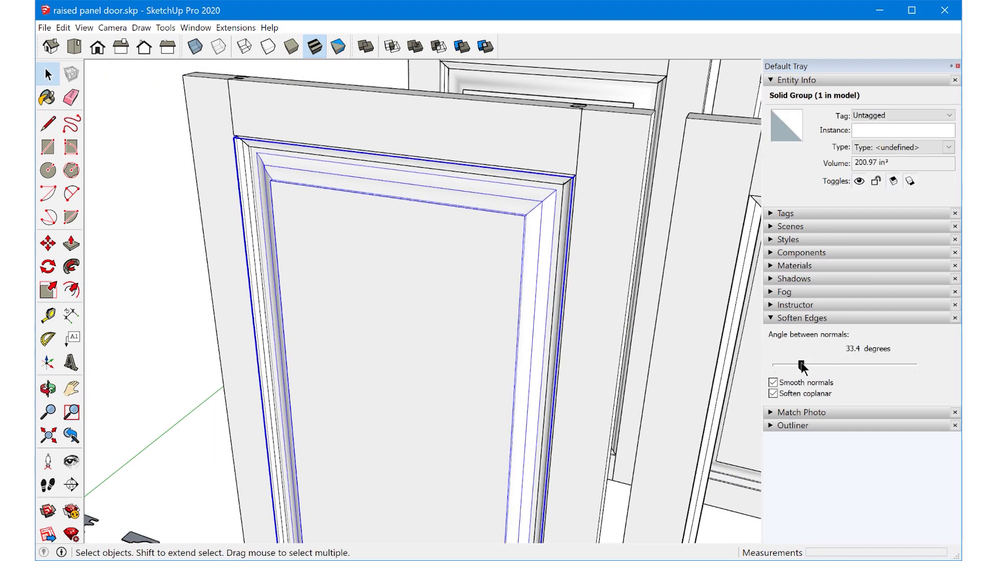
click(801, 366)
drag(804, 363, 820, 365)
middle_drag(484, 284, 430, 213)
scroll(430, 213, down, 3)
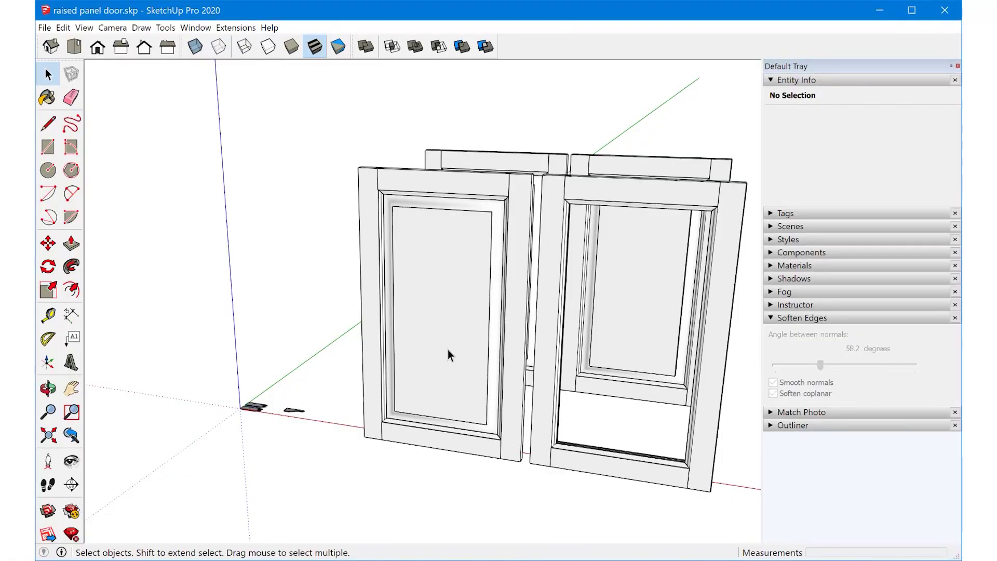
Cut the raised panel group and paste it in place inside the Door component
mouse_move(448, 350)
middle_down()
mouse_move(374, 437)
mouse_move(424, 385)
middle_up()
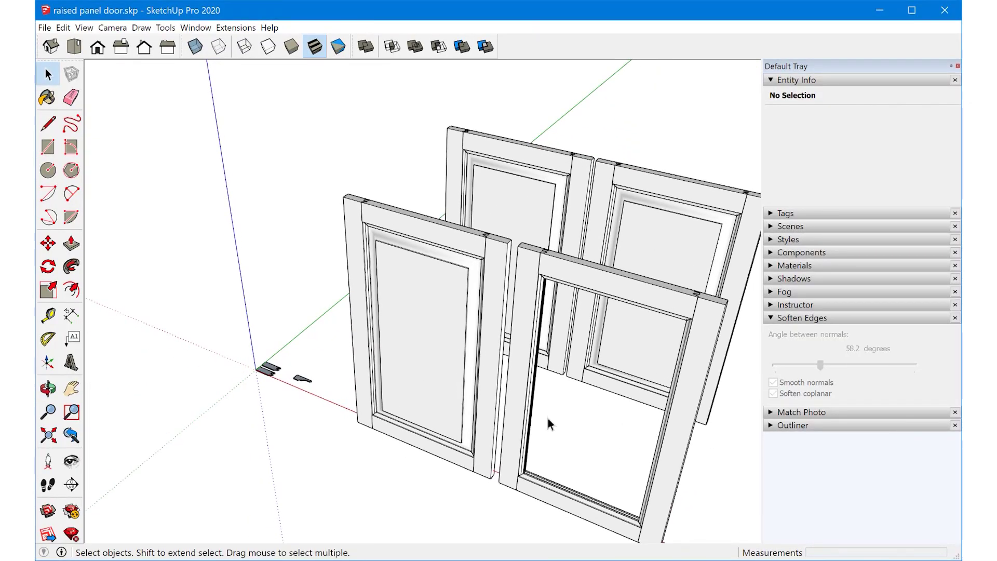
click(454, 345)
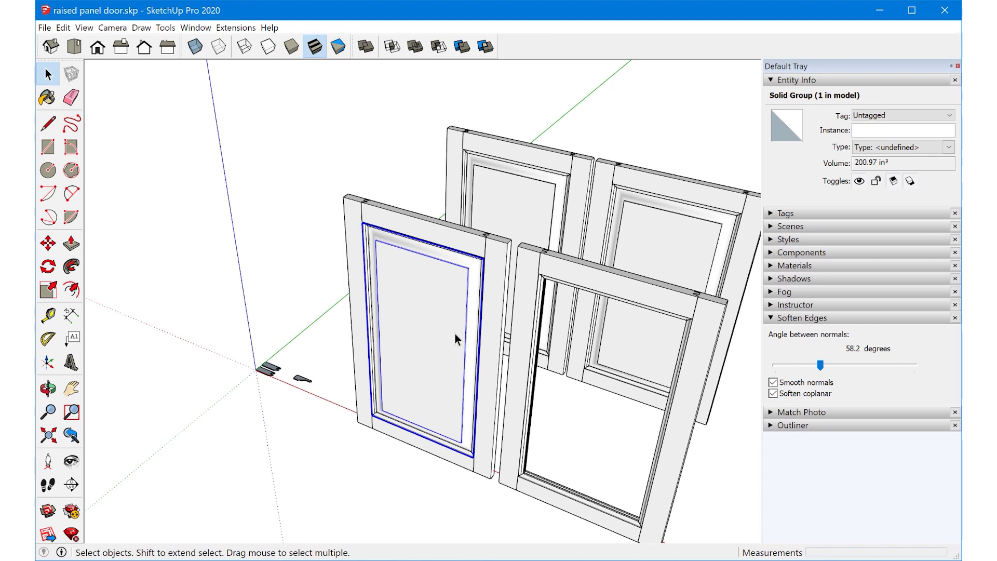
key(Delete)
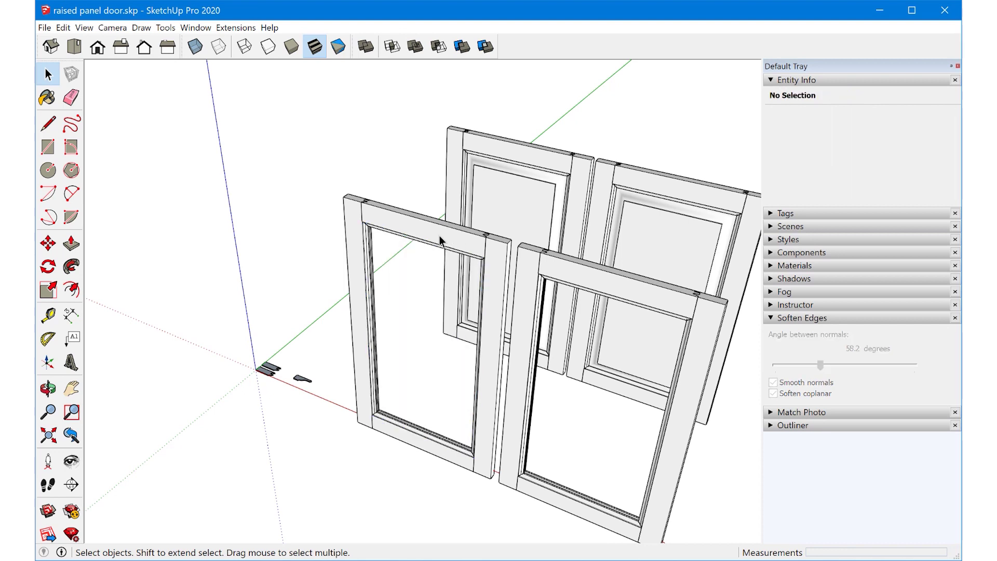
double_click(439, 236)
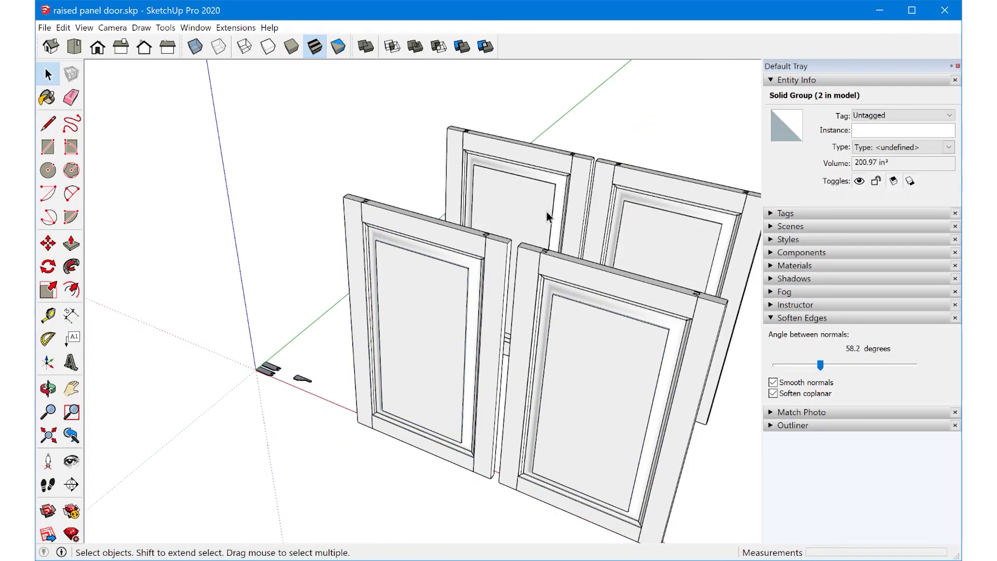
middle_drag(486, 341, 521, 405)
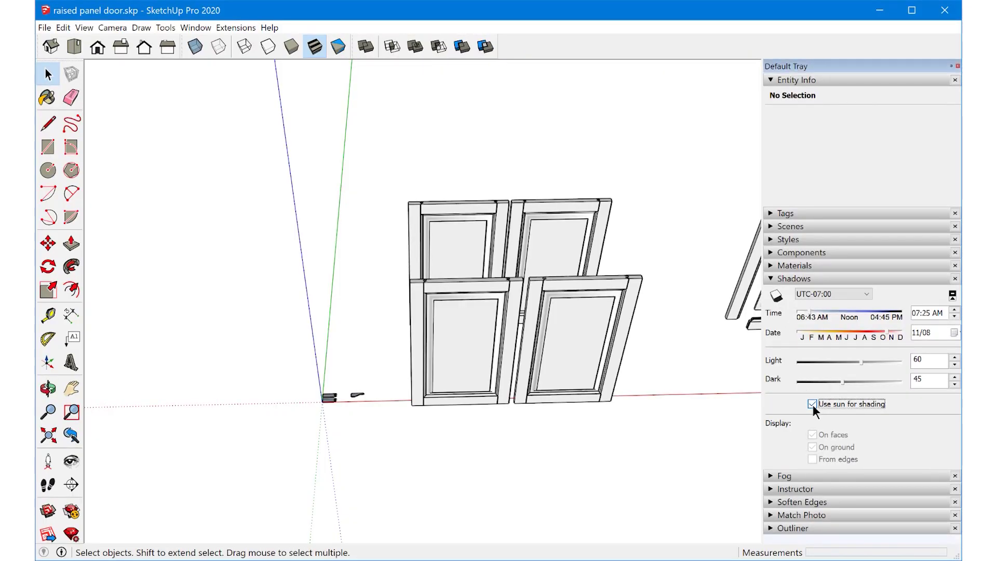
Toggle Use sun for shading off and back on to compare the shading on the doors
click(811, 404)
scroll(596, 350, up, 5)
mouse_move(605, 369)
middle_down()
mouse_move(543, 390)
mouse_move(470, 272)
mouse_move(407, 218)
mouse_move(480, 296)
mouse_move(327, 291)
mouse_move(407, 294)
mouse_move(411, 303)
mouse_move(318, 305)
mouse_move(380, 298)
mouse_move(562, 311)
mouse_move(807, 407)
middle_up()
scroll(543, 391, down, 6)
key(space)
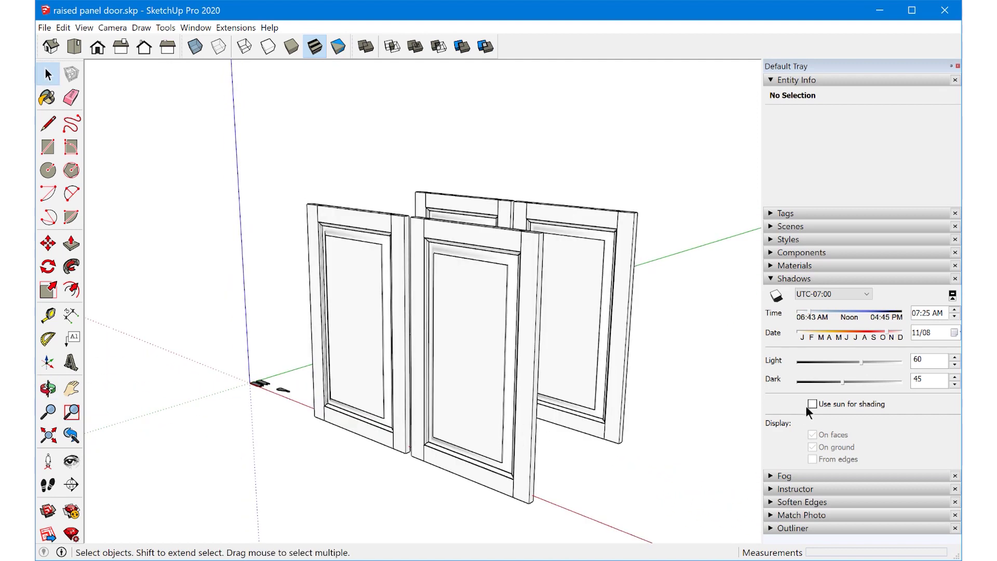
click(812, 404)
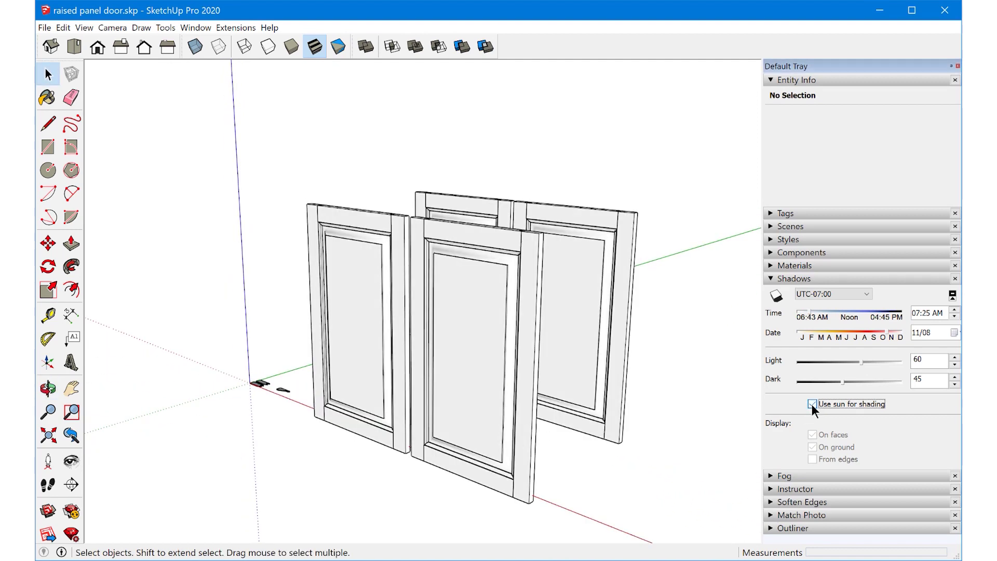
Set the shadow time to 07:20 AM to adjust the shading on the raised panels
mouse_move(534, 340)
middle_down()
mouse_move(535, 327)
mouse_move(631, 338)
middle_up()
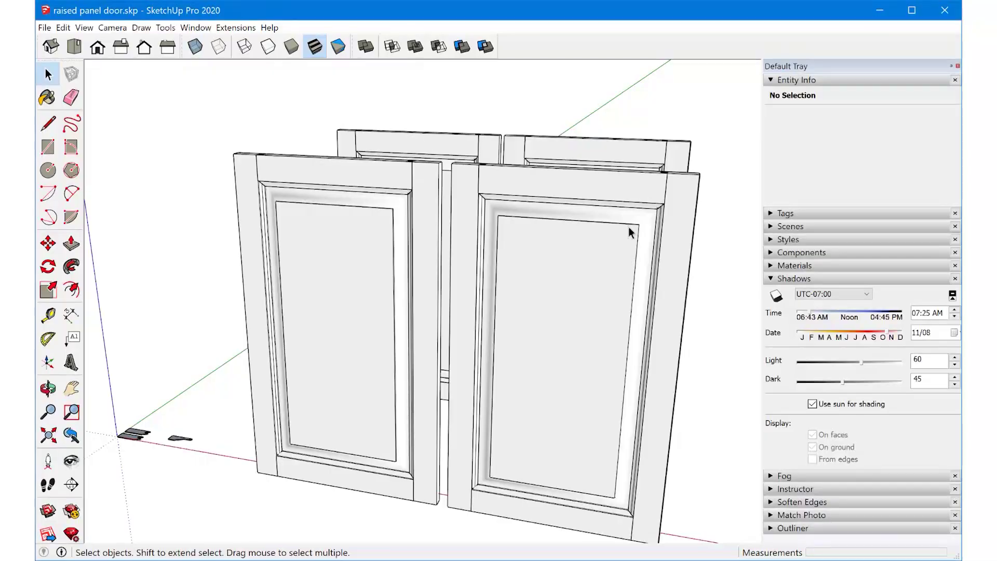
drag(629, 227, 589, 240)
middle_drag(589, 240, 553, 262)
scroll(431, 221, up, 3)
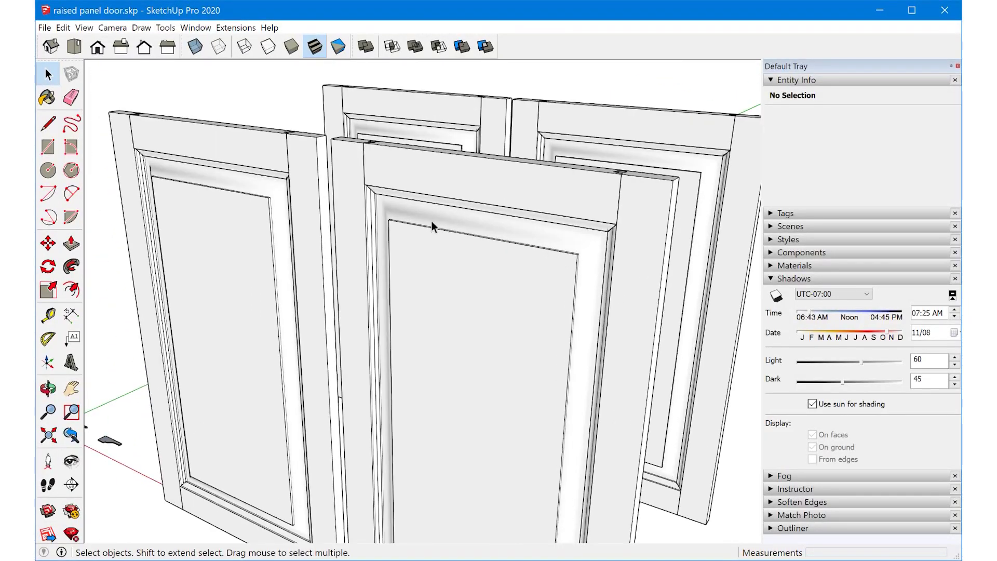
scroll(481, 229, down, 4)
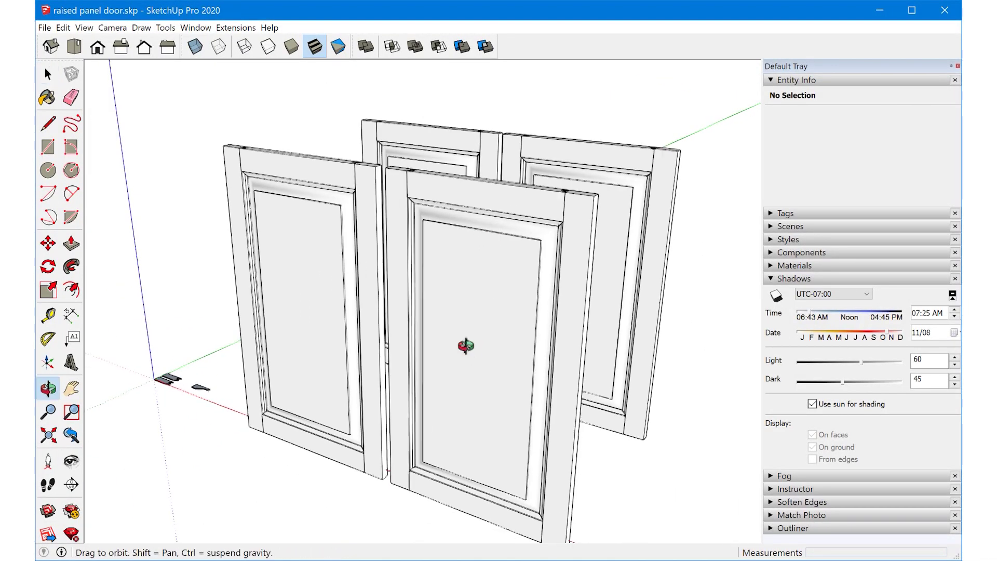
middle_drag(467, 345, 488, 338)
mouse_move(806, 310)
mouse_down()
mouse_move(846, 310)
mouse_move(804, 310)
mouse_up()
Examine the raised panel, stiles and rails of the exploded door, checking each part's entity information
middle_drag(727, 327, 362, 294)
scroll(367, 345, down, 3)
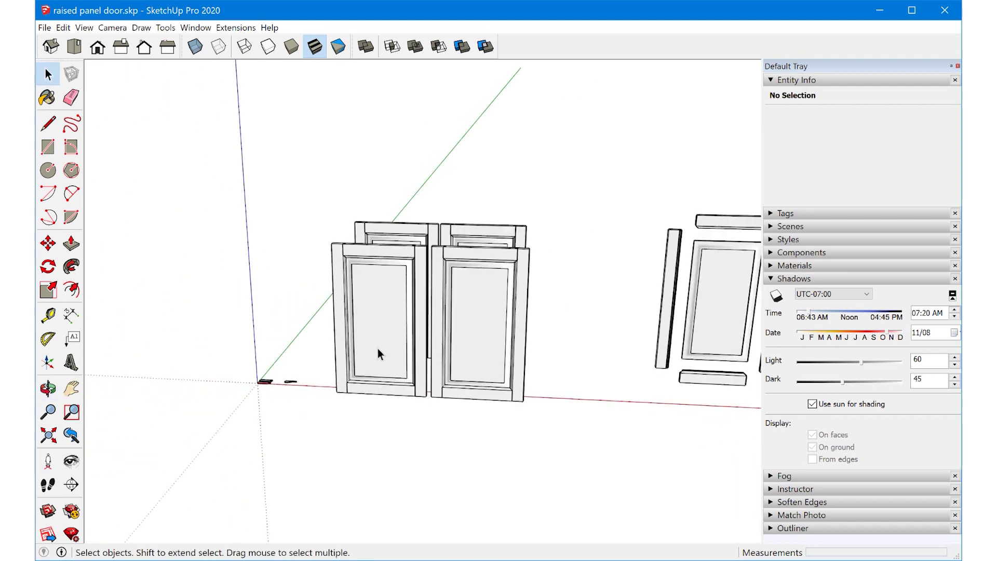
middle_drag(378, 349, 574, 332)
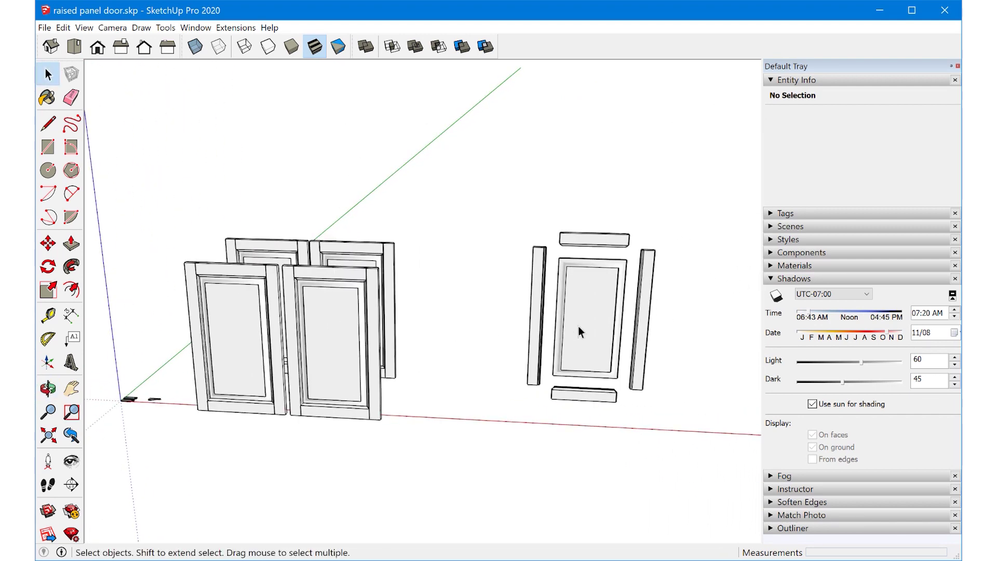
scroll(575, 332, up, 5)
click(618, 307)
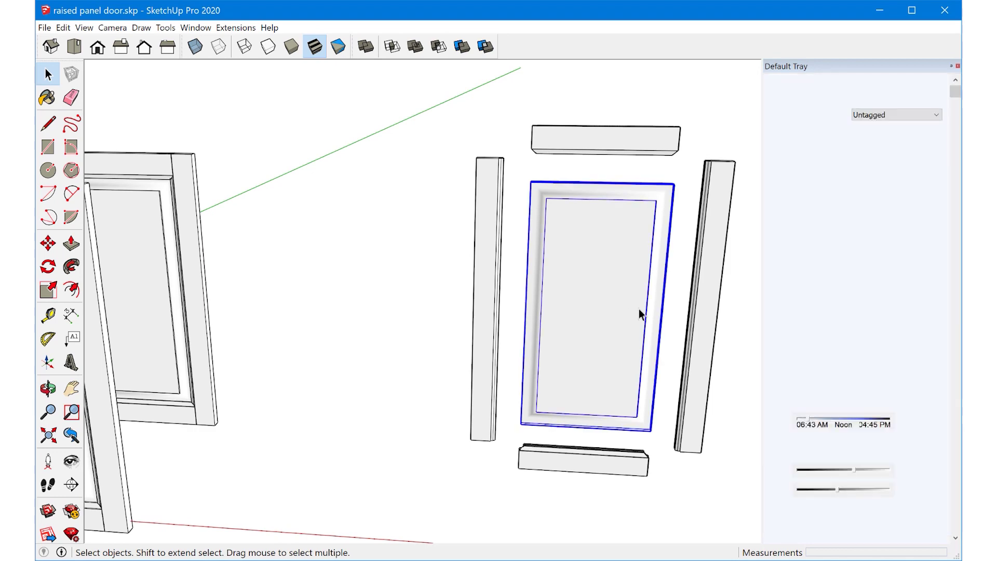
click(711, 299)
click(642, 144)
click(492, 233)
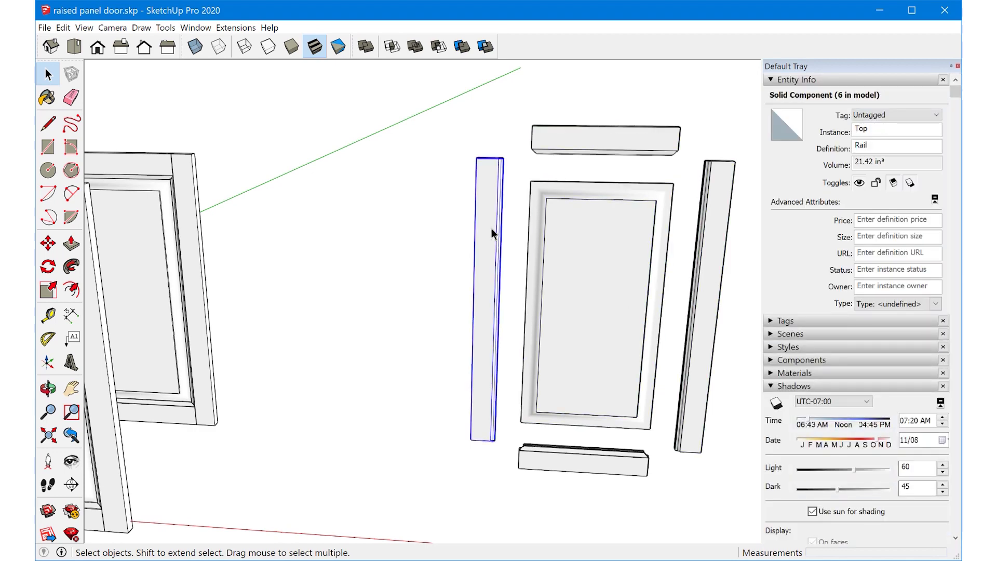
Copy the selected right-hand front Door component about 44 5/8" along the red axis, in front of the exploded door
scroll(493, 232, down, 5)
middle_drag(615, 282, 654, 355)
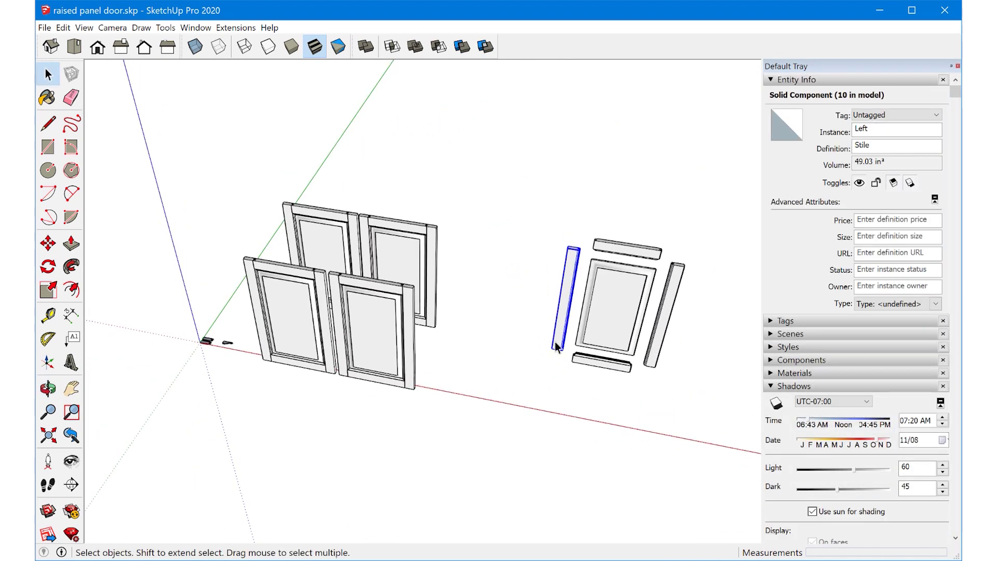
click(384, 363)
key(m)
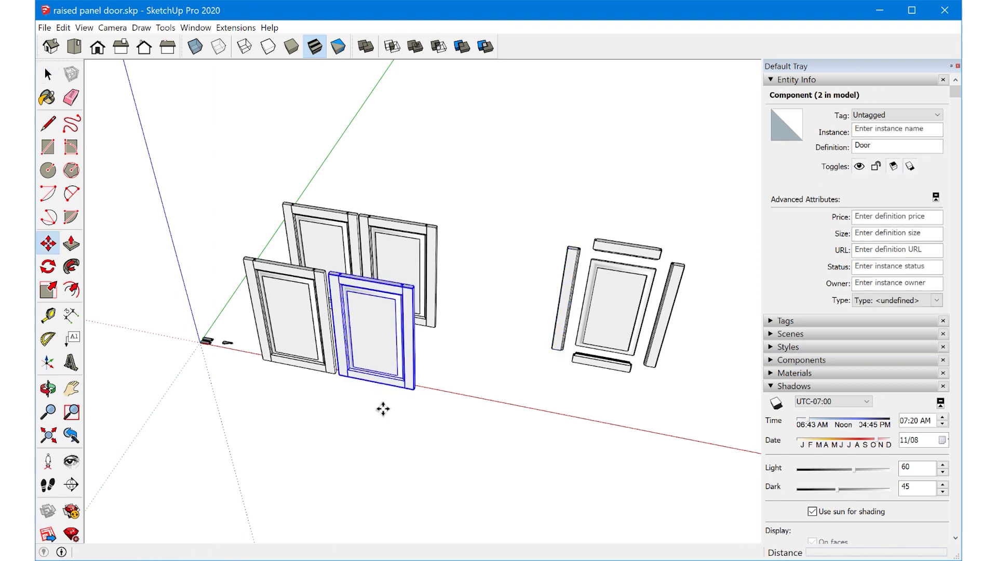
click(383, 409)
key(ctrl)
click(628, 439)
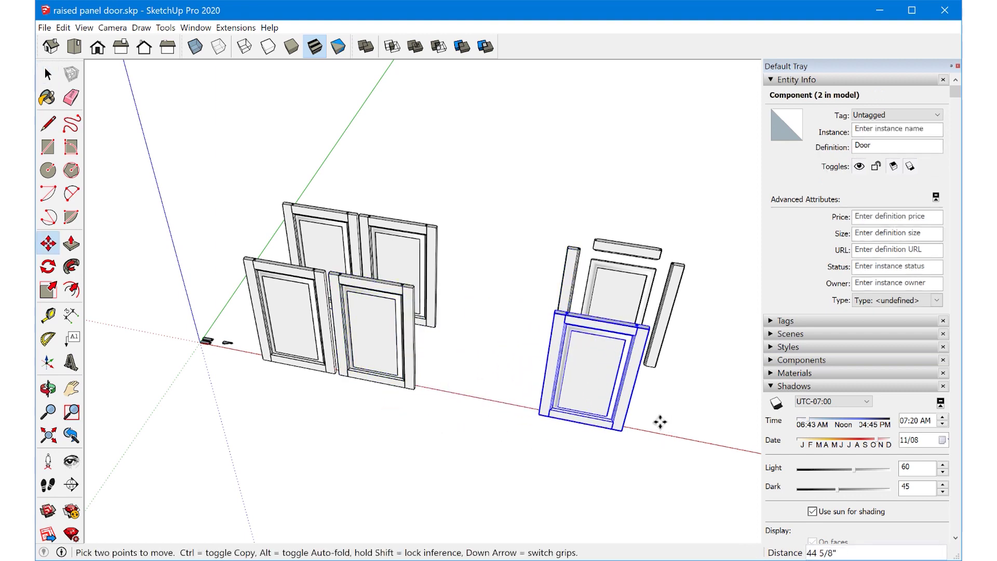
Make the copied door a unique component, independent of the original Door definition
scroll(659, 421, up, 3)
key(space)
right_click(553, 326)
click(619, 417)
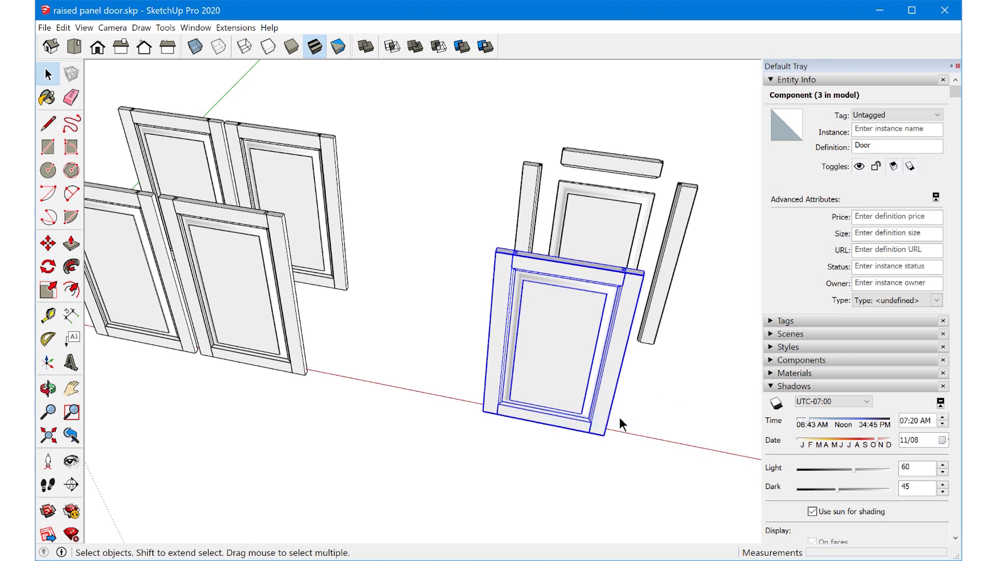
scroll(612, 416, up, 3)
scroll(613, 416, down, 2)
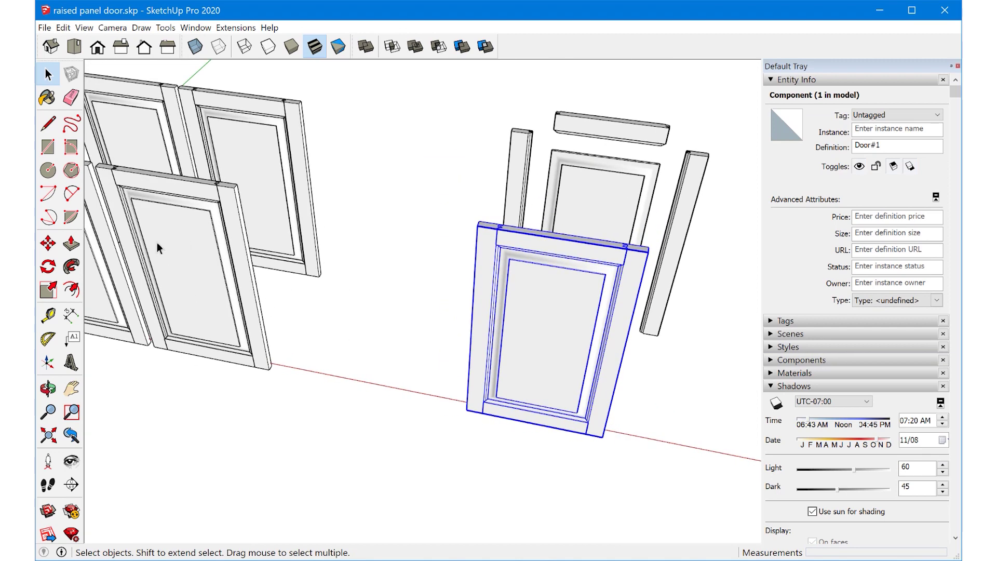
Open the unique door for editing and move its right stile about 6" outward along the red axis
scroll(576, 372, up, 2)
double_click(565, 364)
scroll(642, 414, down, 2)
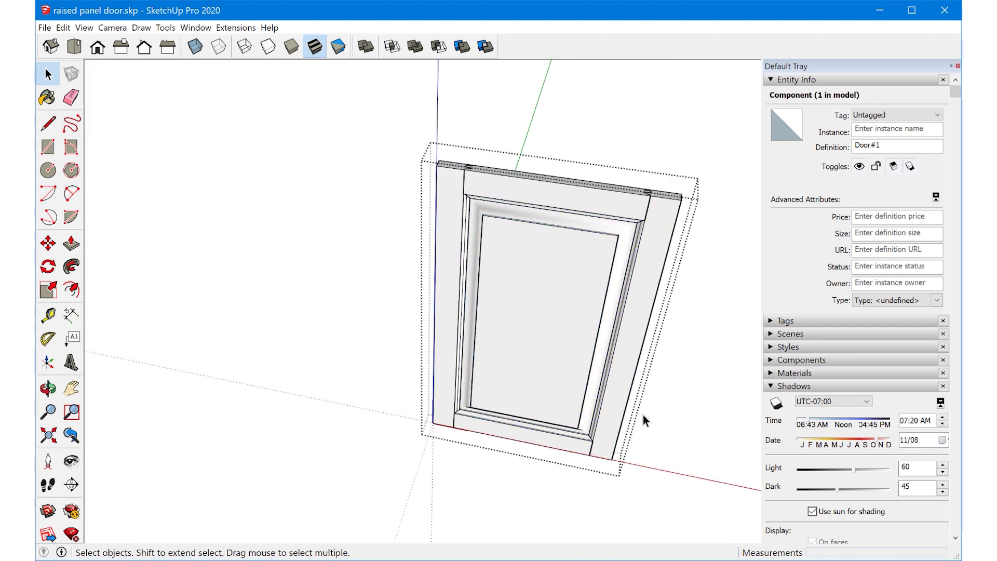
click(627, 409)
key(m)
click(585, 503)
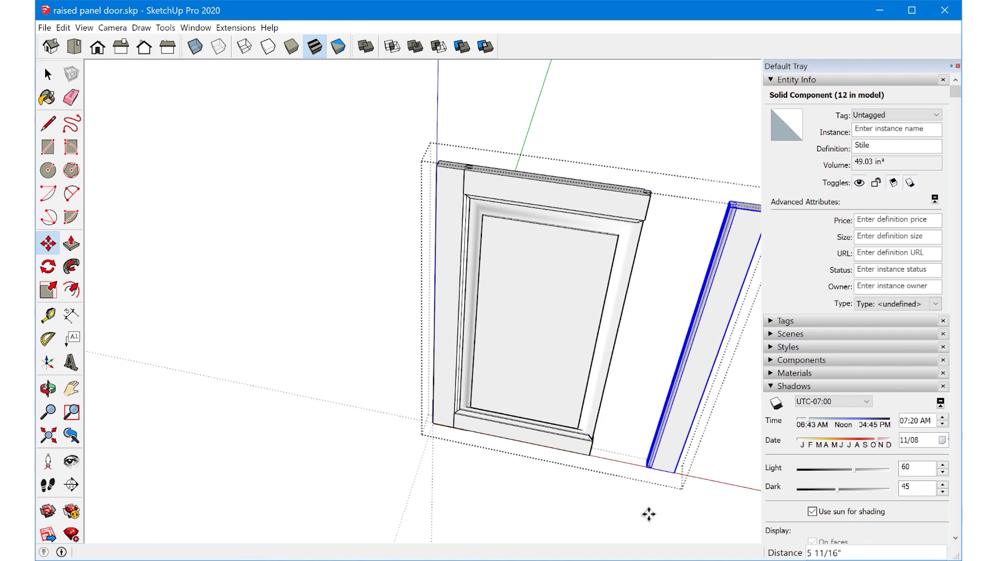
click(642, 507)
key(space)
Move the left stile of the unique door 6" outward, away from the raised panel
click(437, 402)
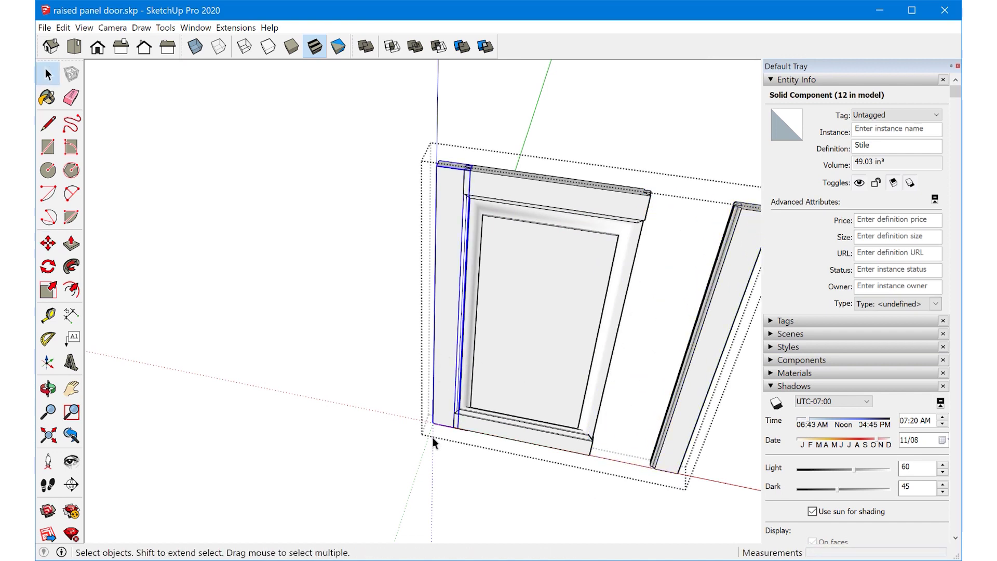
key(m)
click(413, 538)
click(333, 520)
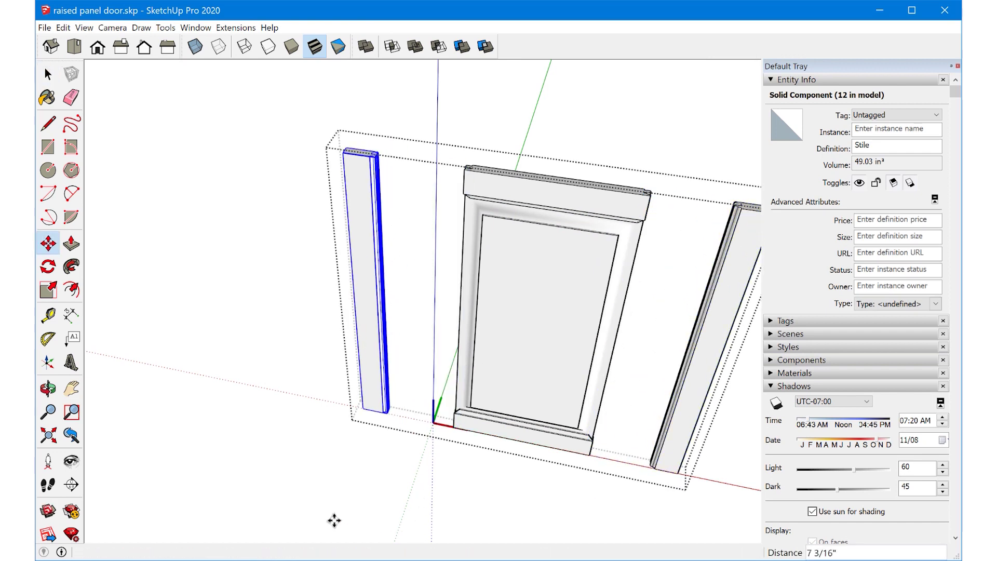
text(6)
key(Return)
key(space)
Try to widen the right-hand front Door along the red axis with the Scale tool
scroll(458, 510, down, 5)
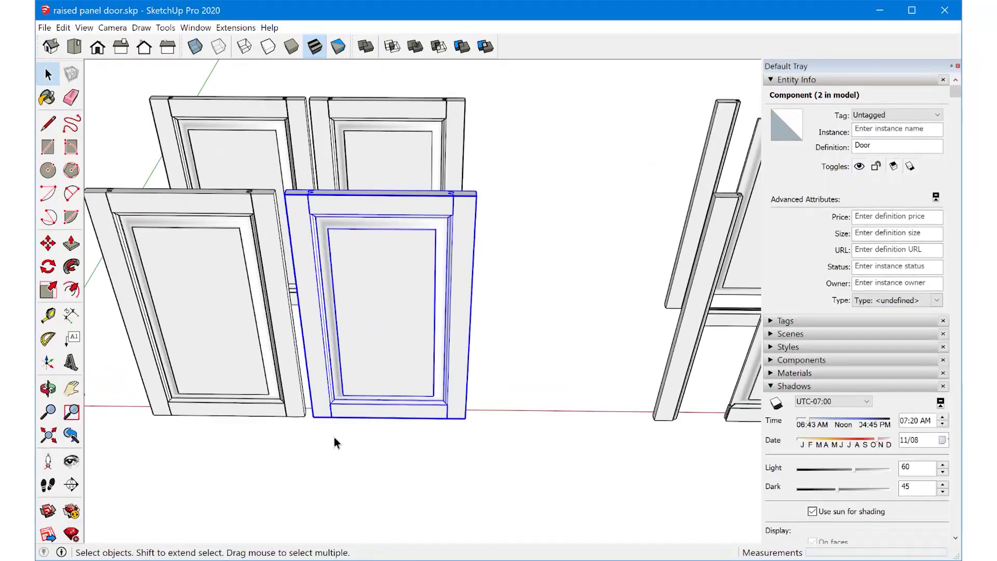
mouse_move(335, 437)
middle_down()
mouse_move(367, 349)
mouse_move(385, 348)
mouse_move(413, 387)
middle_up()
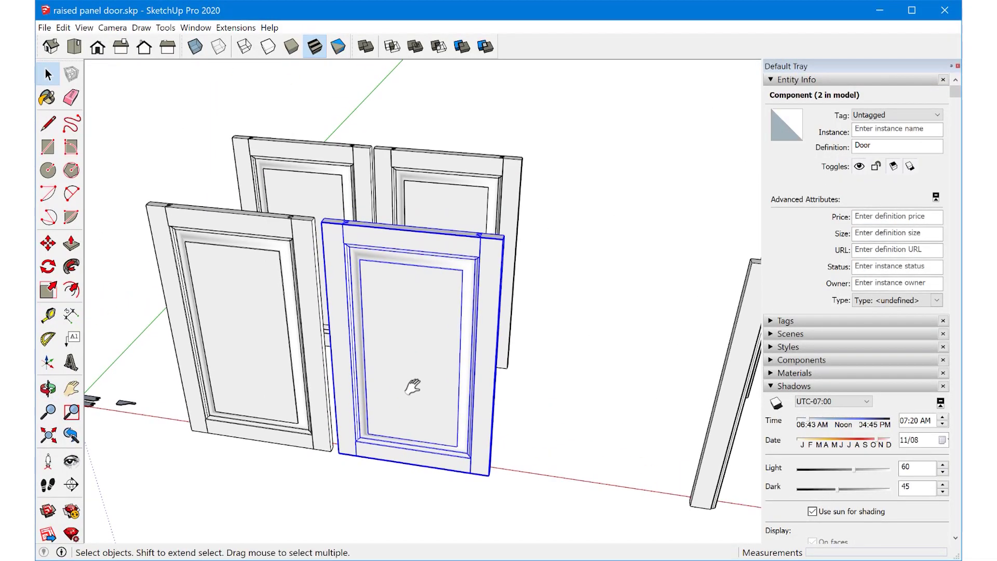
mouse_move(425, 360)
middle_down()
mouse_move(431, 351)
mouse_move(436, 383)
mouse_move(454, 382)
mouse_move(381, 320)
mouse_move(394, 349)
mouse_move(414, 358)
middle_up()
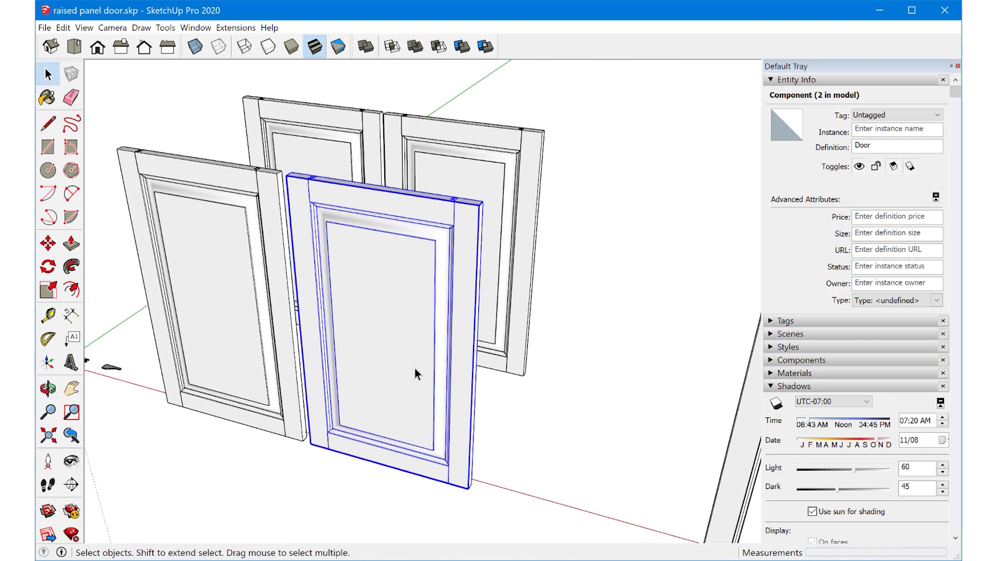
key(s)
scroll(467, 367, up, 8)
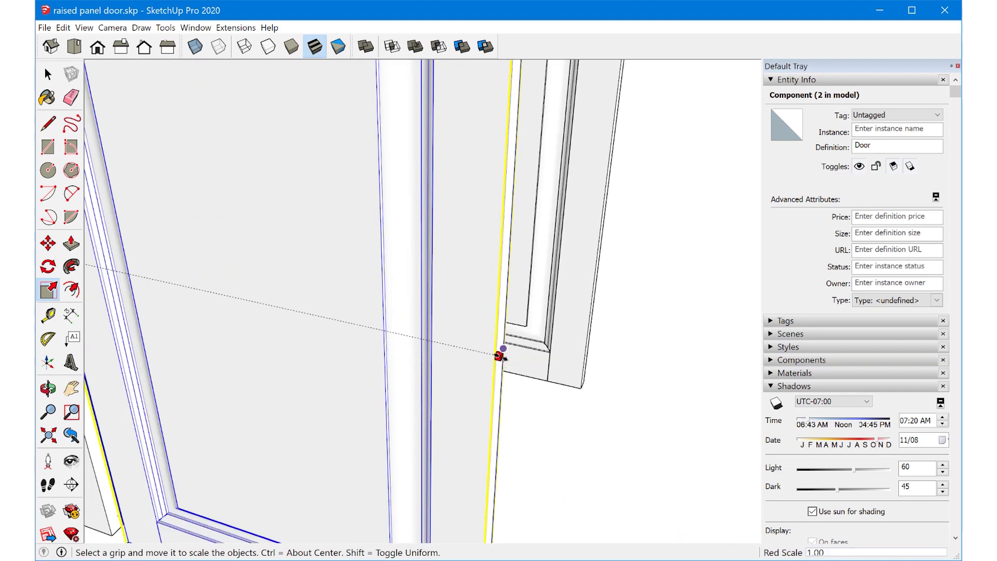
scroll(500, 355, down, 8)
drag(503, 350, 701, 410)
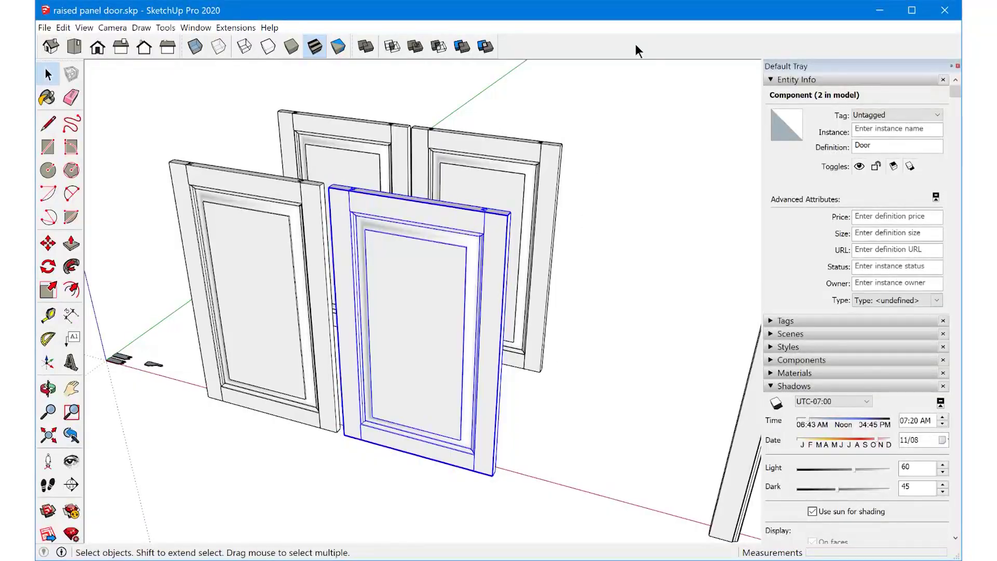
Show the Fredo6_FredoScale tools and widen the right-hand front door to about 31 1/4" along the red axis with Box Stretching
right_click(634, 44)
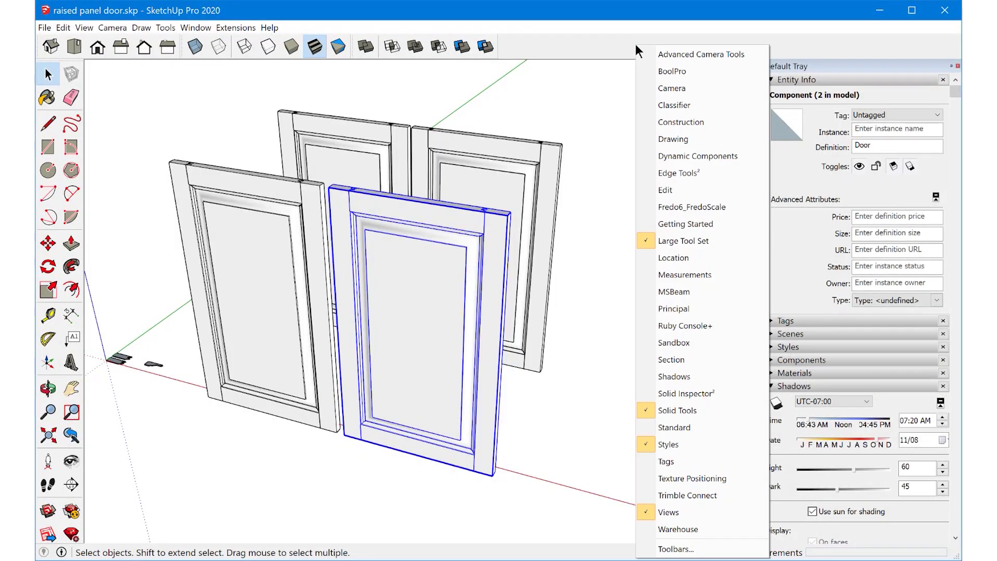
click(718, 209)
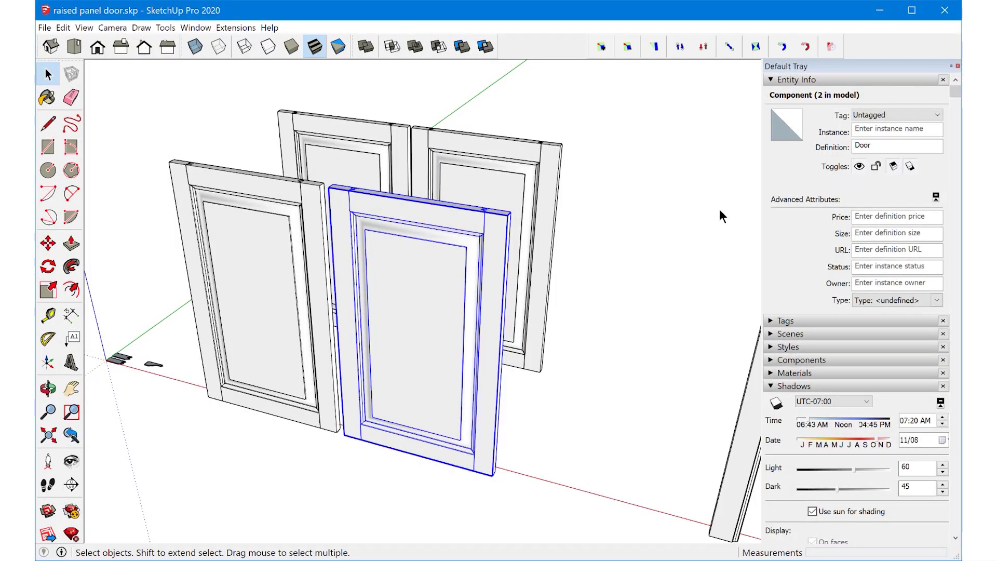
click(730, 47)
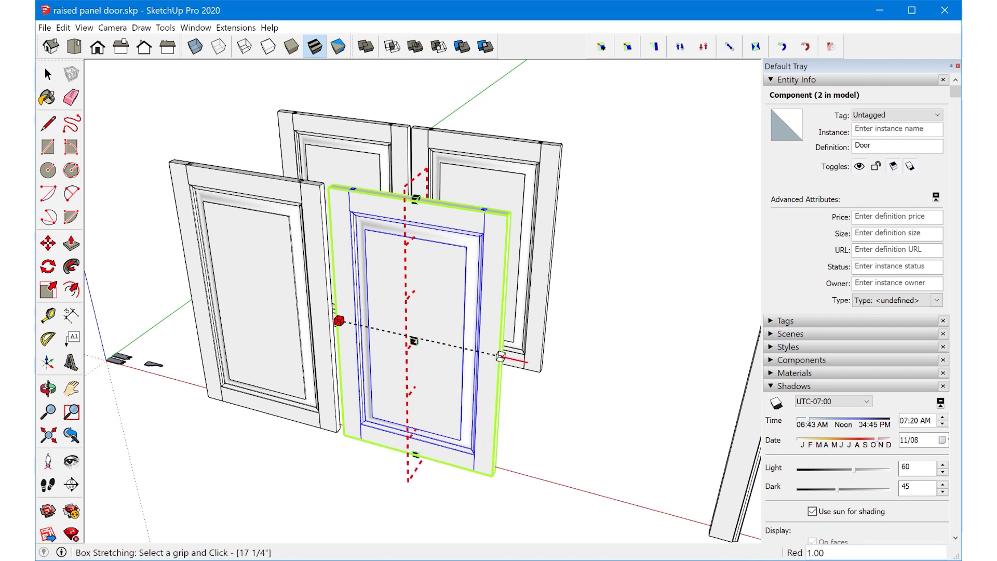
drag(500, 357, 652, 396)
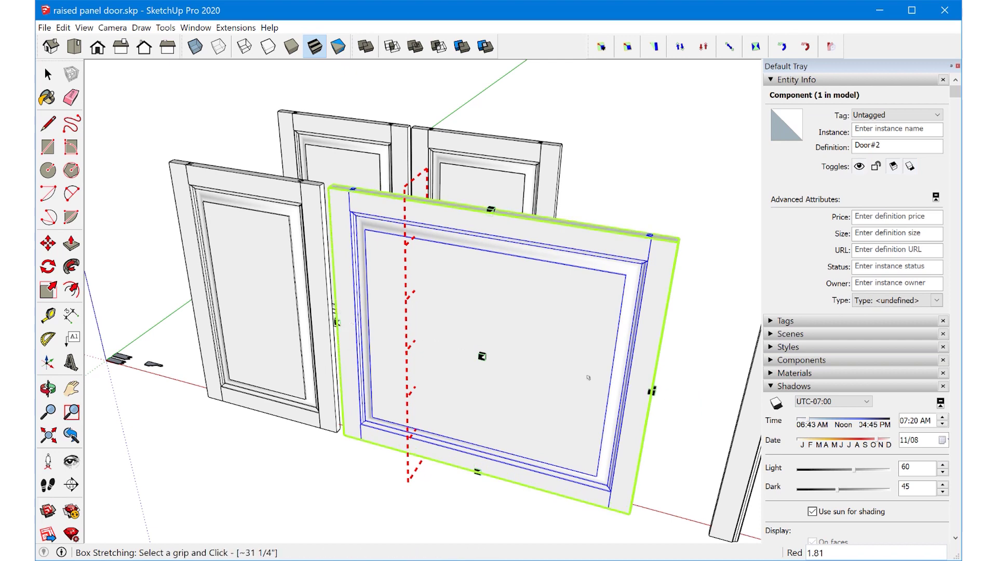